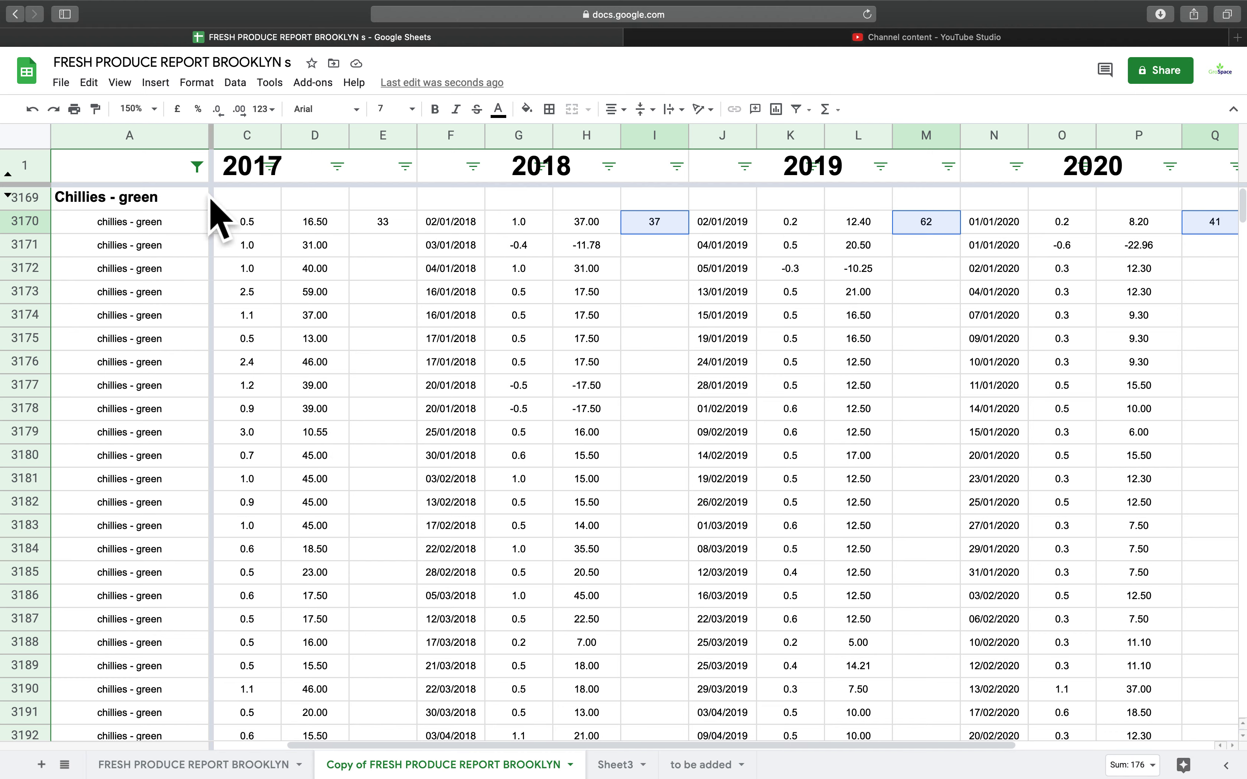
- Remove the Chillies - green filter from the item name column by selecting all values
{"action": "left_click", "coordinate": [197, 166]}
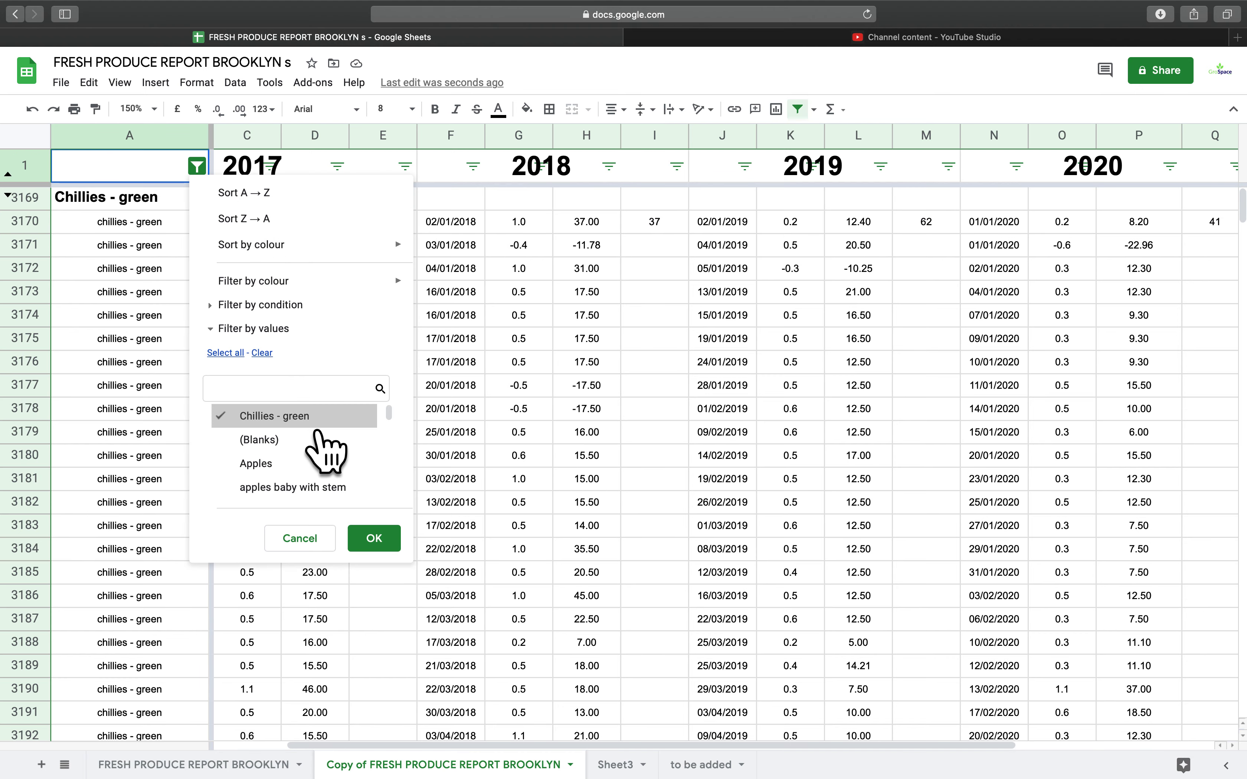
{"action": "left_click", "coordinate": [385, 538]}
{"action": "scroll", "coordinate": [383, 356], "scroll_direction": "up", "scroll_amount": 3}
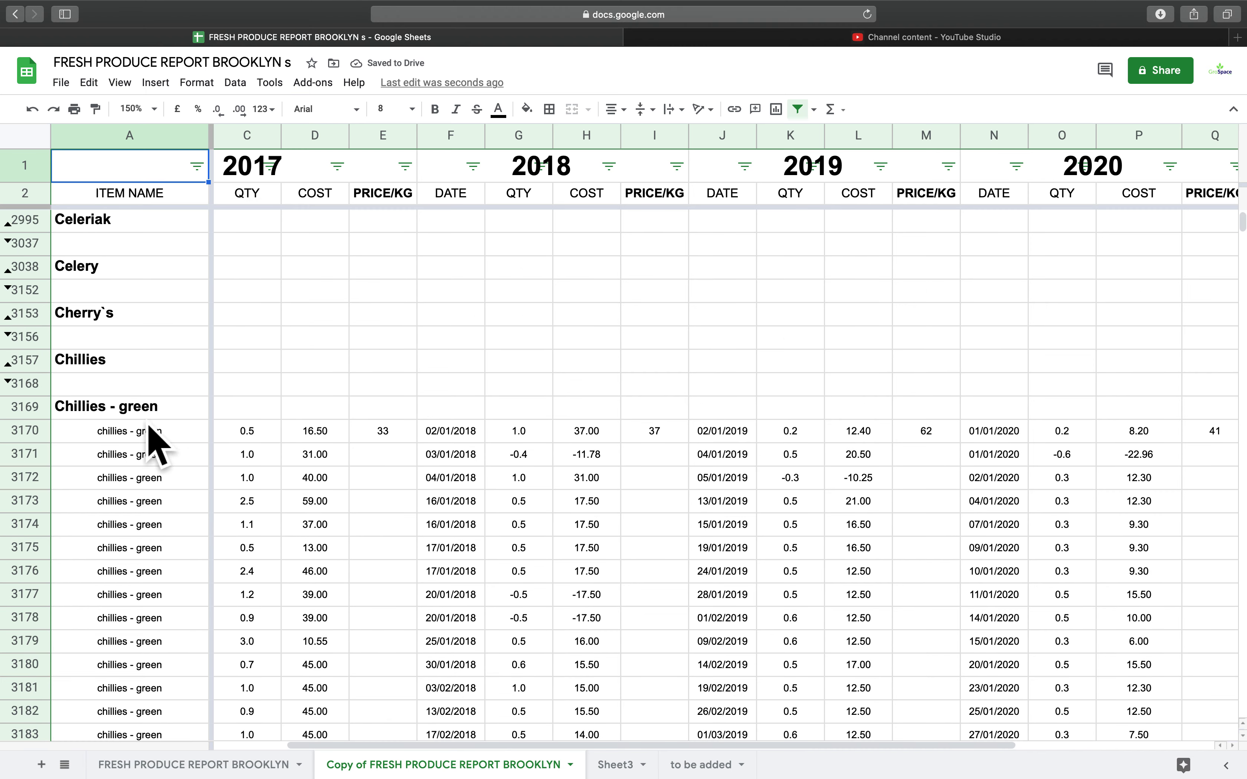
- Look through the chillies - green rows and the items below them, down to the cucumber rows
{"action": "scroll", "coordinate": [333, 523], "scroll_direction": "down", "scroll_amount": 5}
{"action": "scroll", "coordinate": [329, 511], "scroll_direction": "down", "scroll_amount": 20}
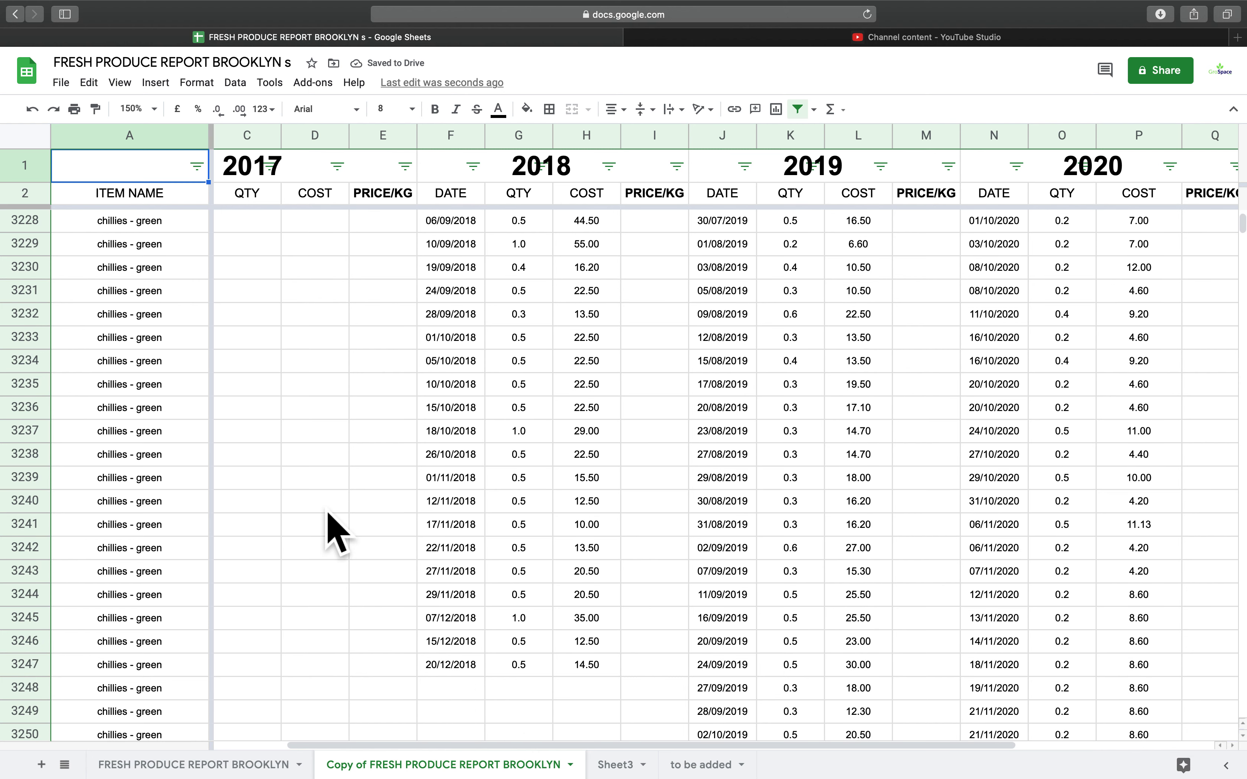
{"action": "scroll", "coordinate": [328, 497], "scroll_direction": "down", "scroll_amount": 8}
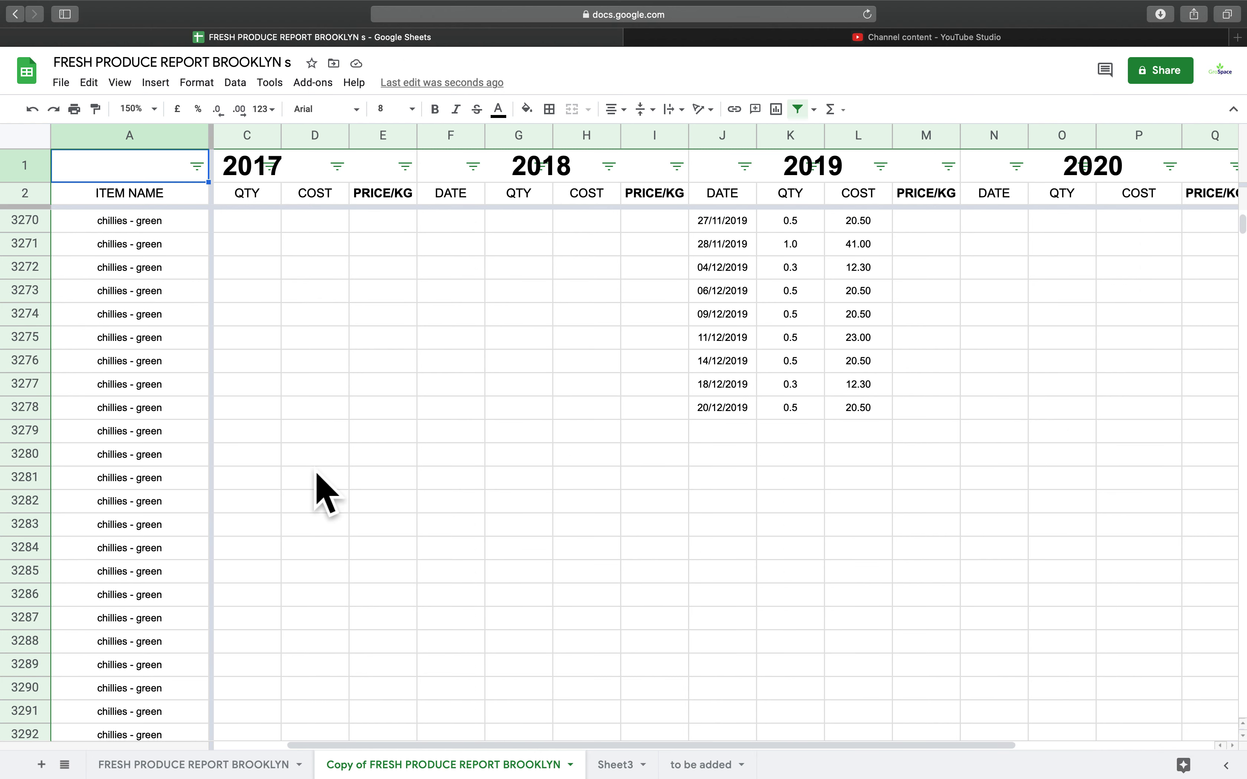
{"action": "scroll", "coordinate": [323, 492], "scroll_direction": "down", "scroll_amount": 20}
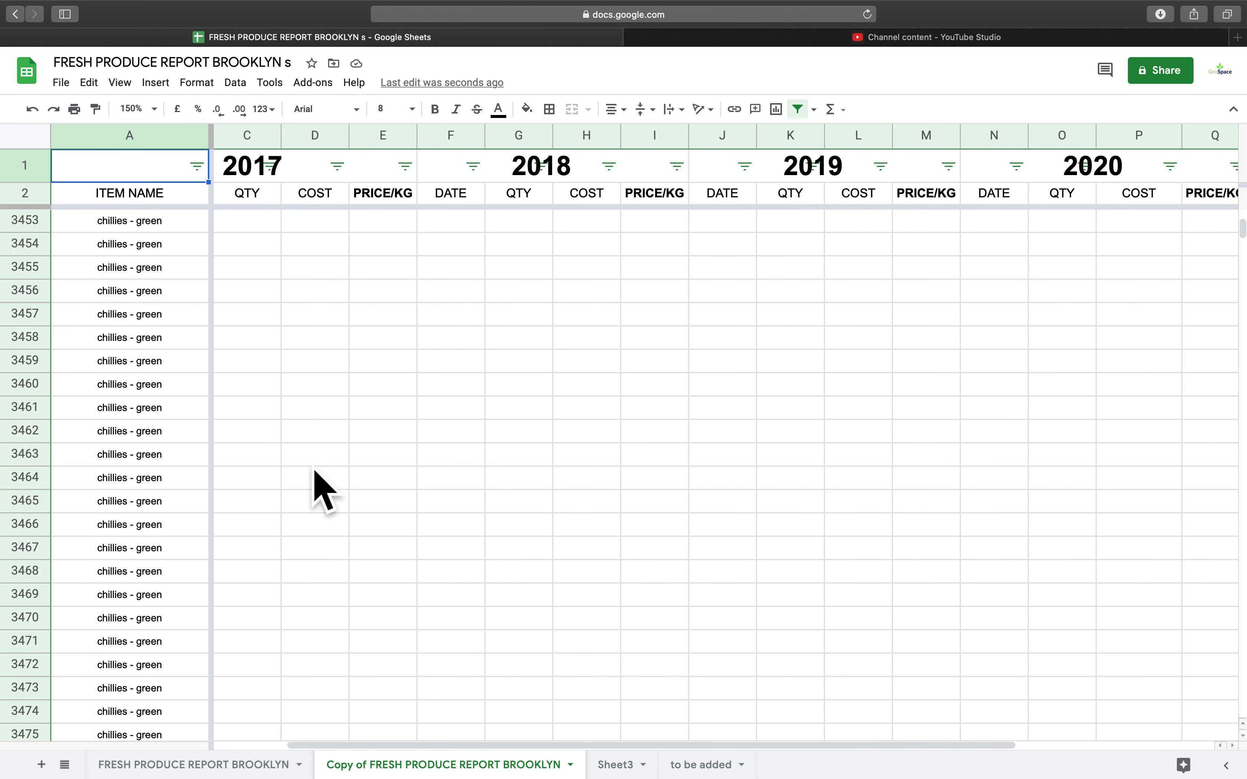
{"action": "scroll", "coordinate": [322, 488], "scroll_direction": "down", "scroll_amount": 20}
{"action": "scroll", "coordinate": [191, 341], "scroll_direction": "down", "scroll_amount": 8}
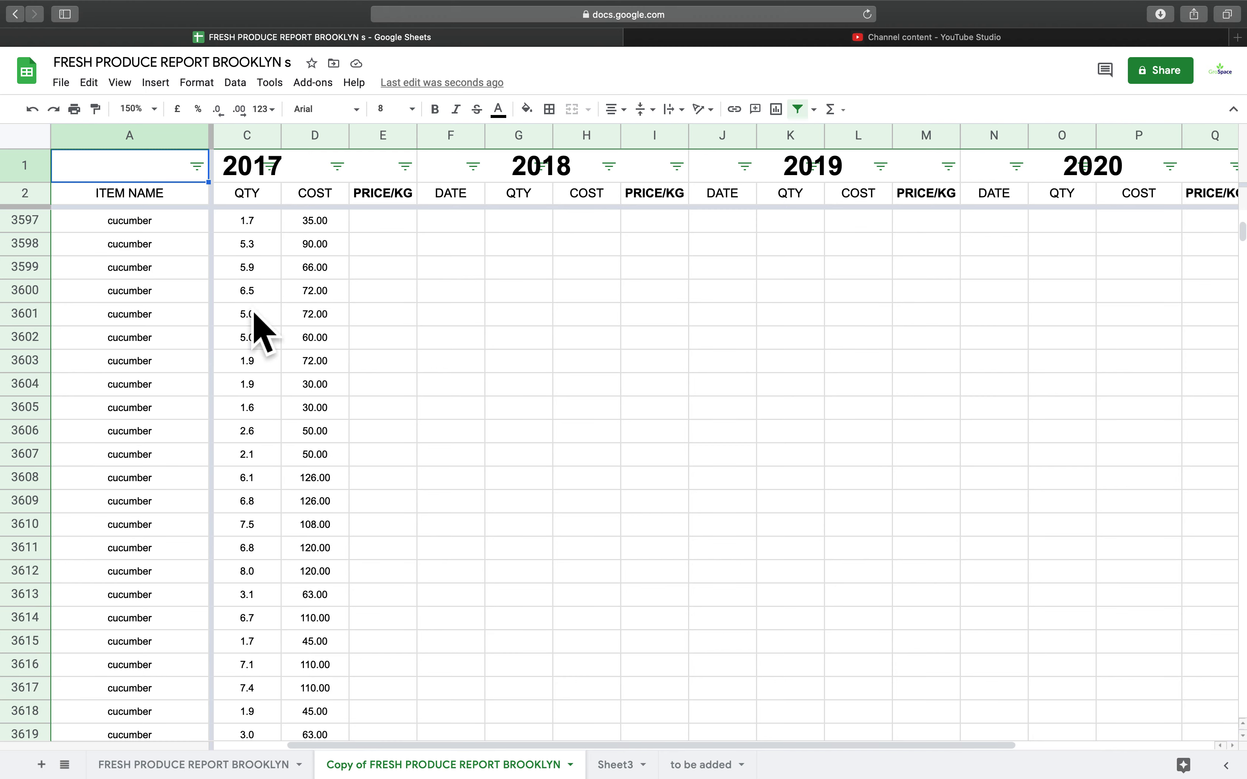
{"action": "scroll", "coordinate": [363, 351], "scroll_direction": "up", "scroll_amount": 20}
{"action": "scroll", "coordinate": [378, 268], "scroll_direction": "up", "scroll_amount": 18}
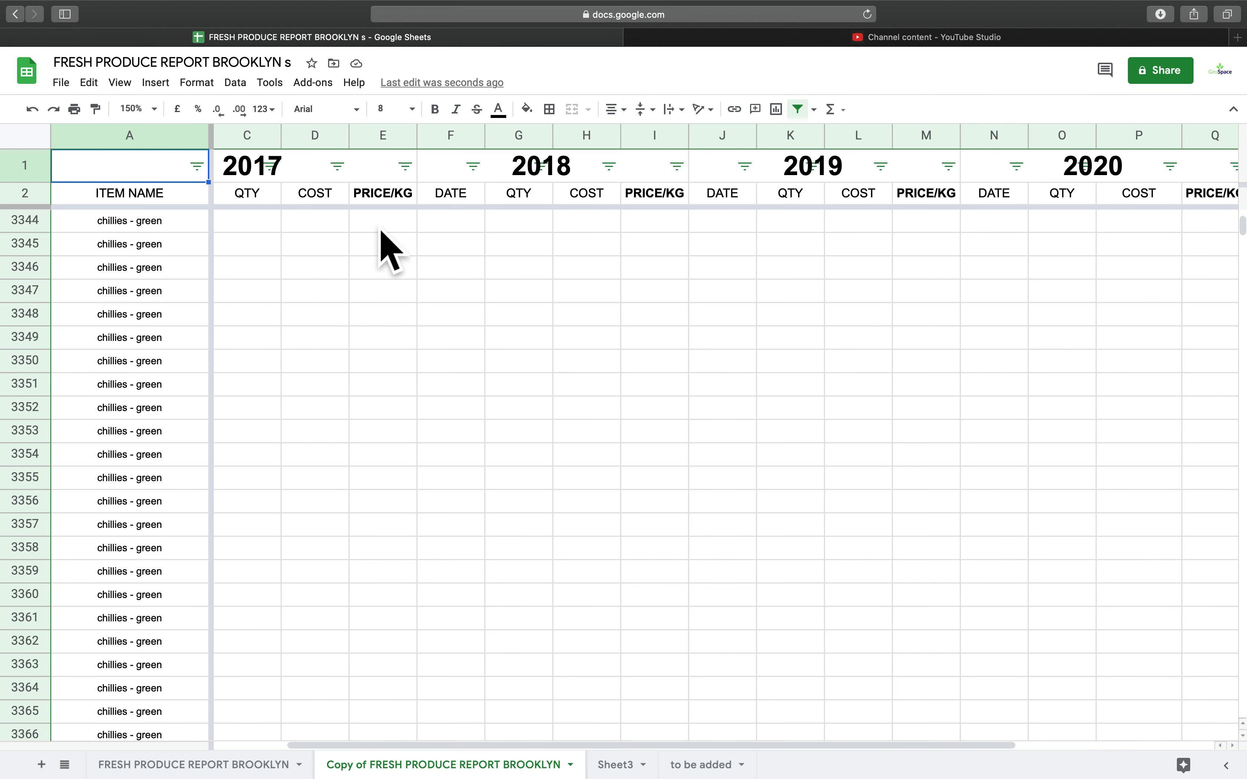
{"action": "key", "text": "super+Up"}
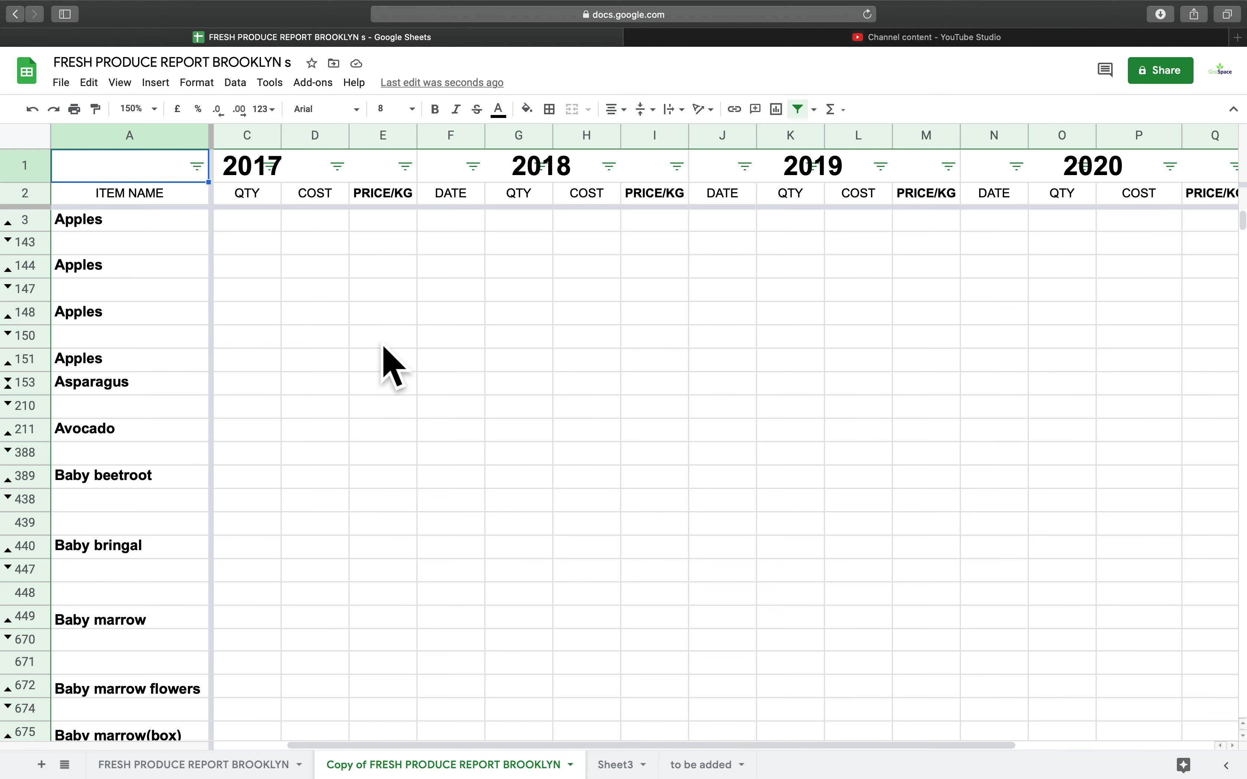
- Fill the 2017 price/kg formula from E3170 down the chillies - green rows below it
{"action": "scroll", "coordinate": [384, 350], "scroll_direction": "left", "scroll_amount": 2}
{"action": "scroll", "coordinate": [391, 361], "scroll_direction": "down", "scroll_amount": 15}
{"action": "scroll", "coordinate": [396, 357], "scroll_direction": "down", "scroll_amount": 20}
{"action": "scroll", "coordinate": [404, 377], "scroll_direction": "up", "scroll_amount": 10}
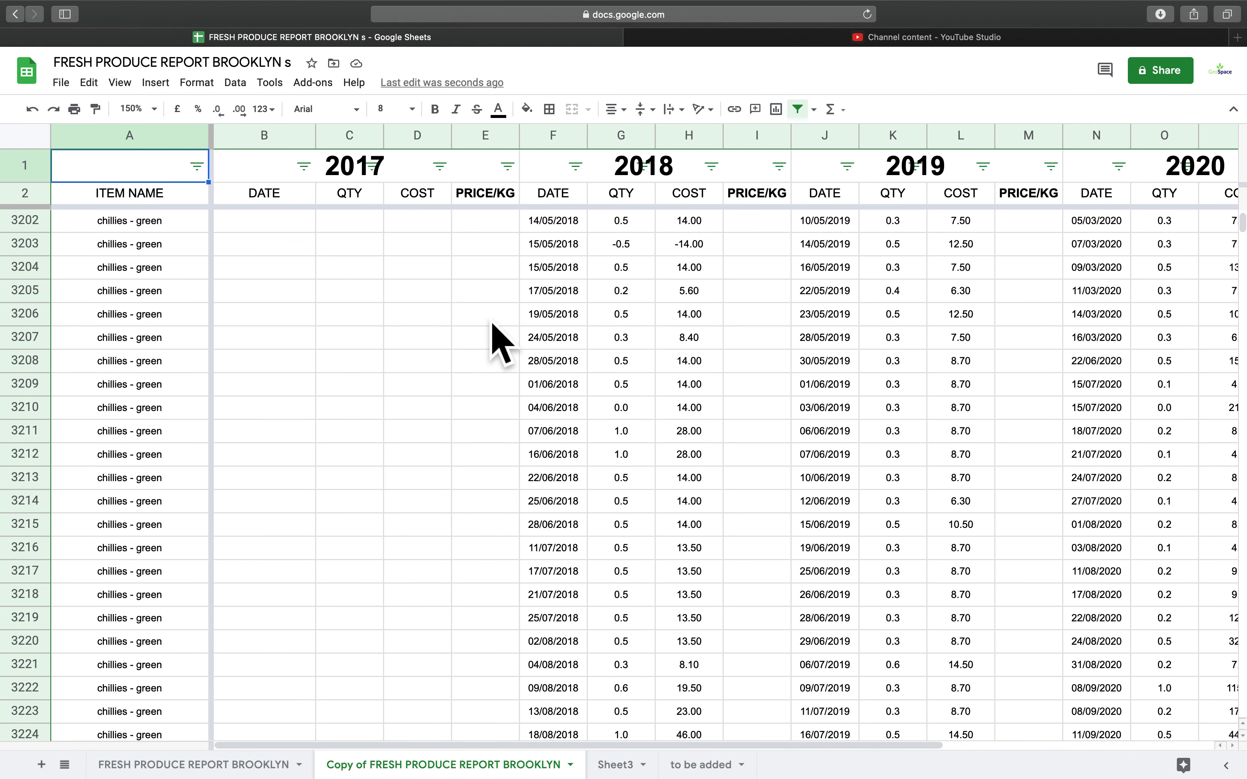
{"action": "scroll", "coordinate": [492, 334], "scroll_direction": "up", "scroll_amount": 12}
{"action": "scroll", "coordinate": [506, 401], "scroll_direction": "down", "scroll_amount": 2}
{"action": "left_click", "coordinate": [510, 439]}
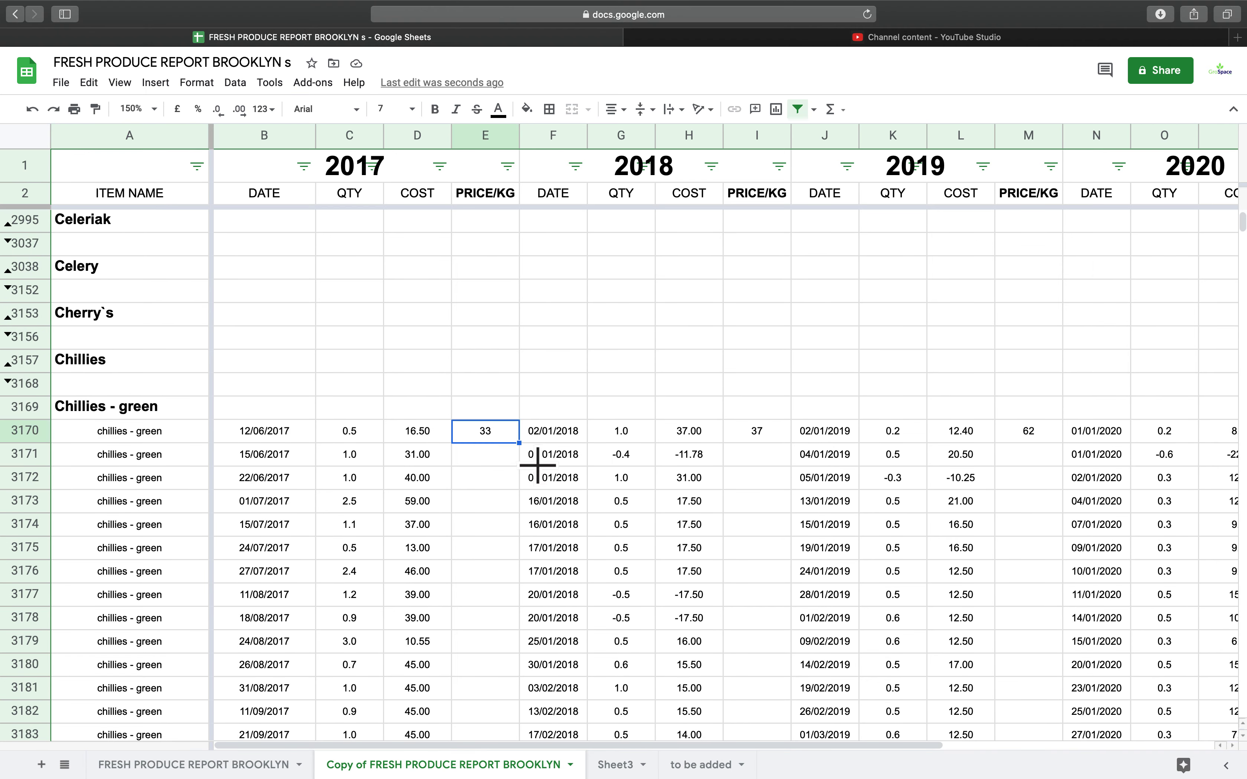
{"action": "double_click", "coordinate": [520, 445]}
- Check how far the 2017 price/kg fill reaches in the chillies - green rows and compare with the cucumber rows below
{"action": "scroll", "coordinate": [531, 470], "scroll_direction": "down", "scroll_amount": 9}
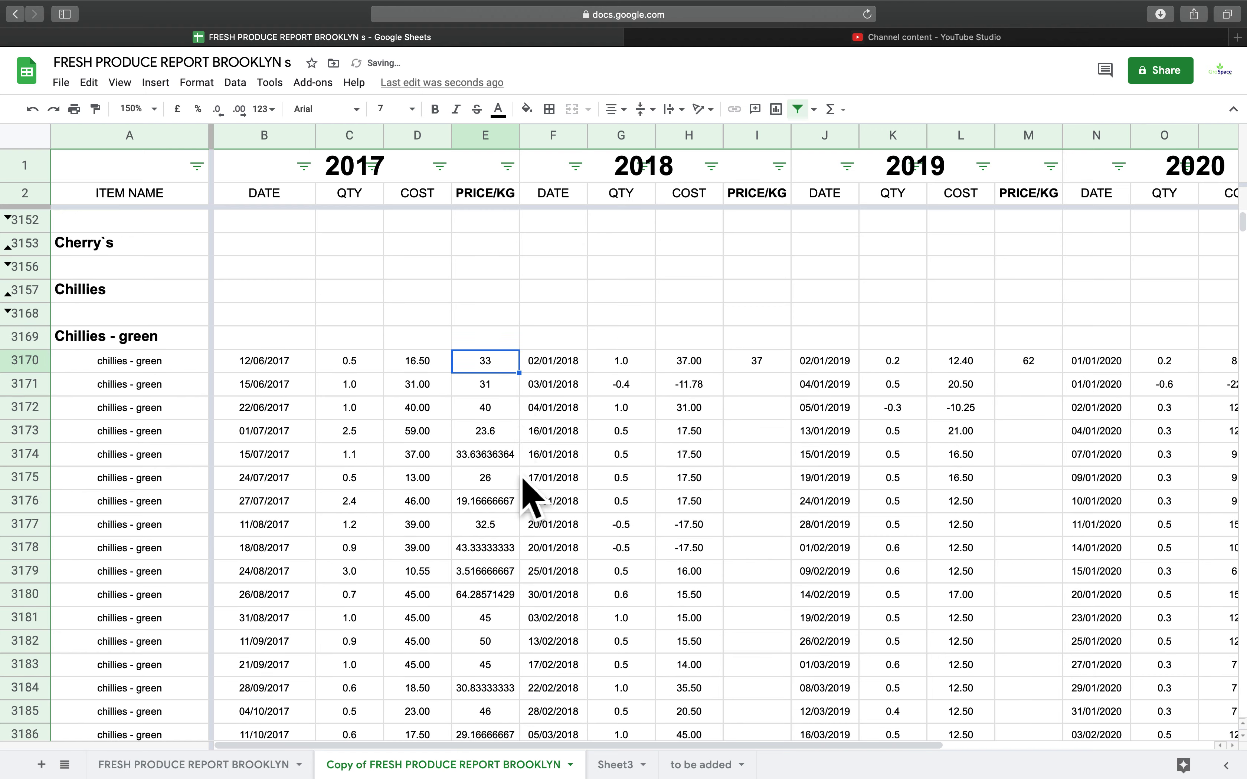
{"action": "scroll", "coordinate": [523, 476], "scroll_direction": "right", "scroll_amount": 1}
{"action": "scroll", "coordinate": [524, 480], "scroll_direction": "down", "scroll_amount": 1}
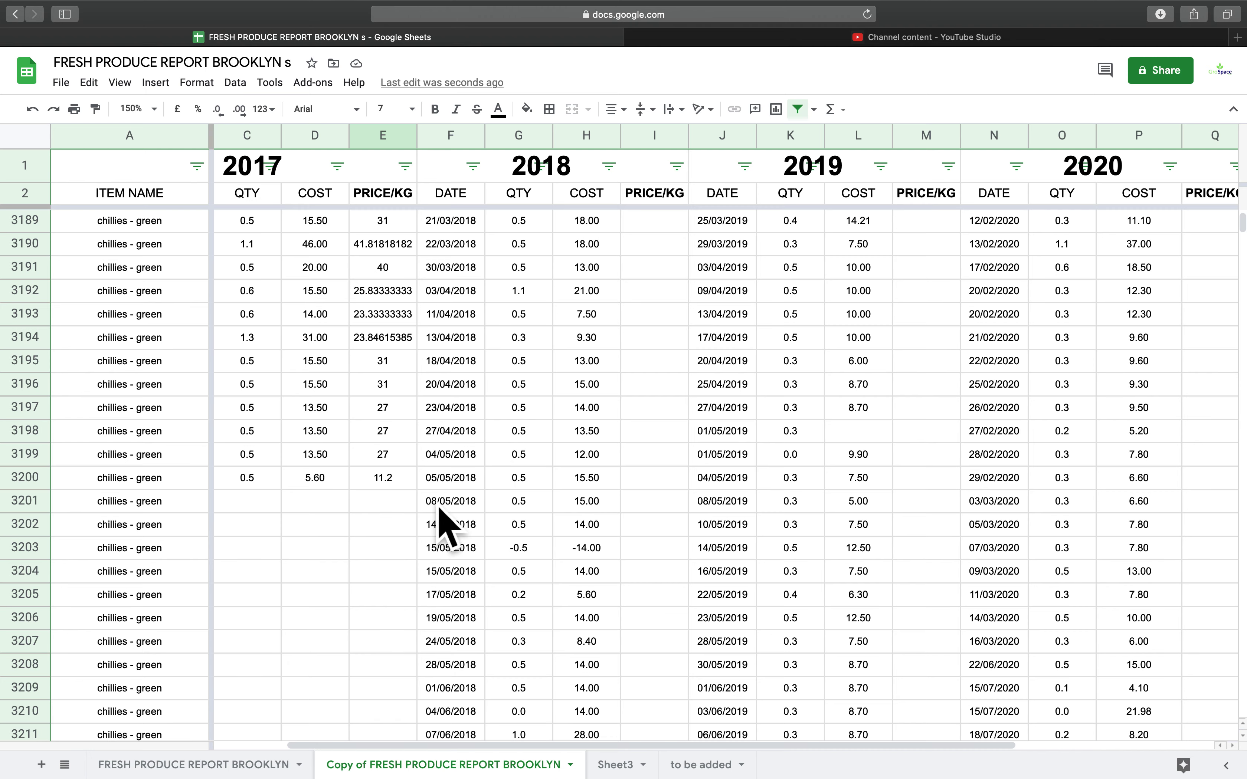
{"action": "scroll", "coordinate": [441, 521], "scroll_direction": "down", "scroll_amount": 5}
{"action": "scroll", "coordinate": [440, 521], "scroll_direction": "down", "scroll_amount": 7}
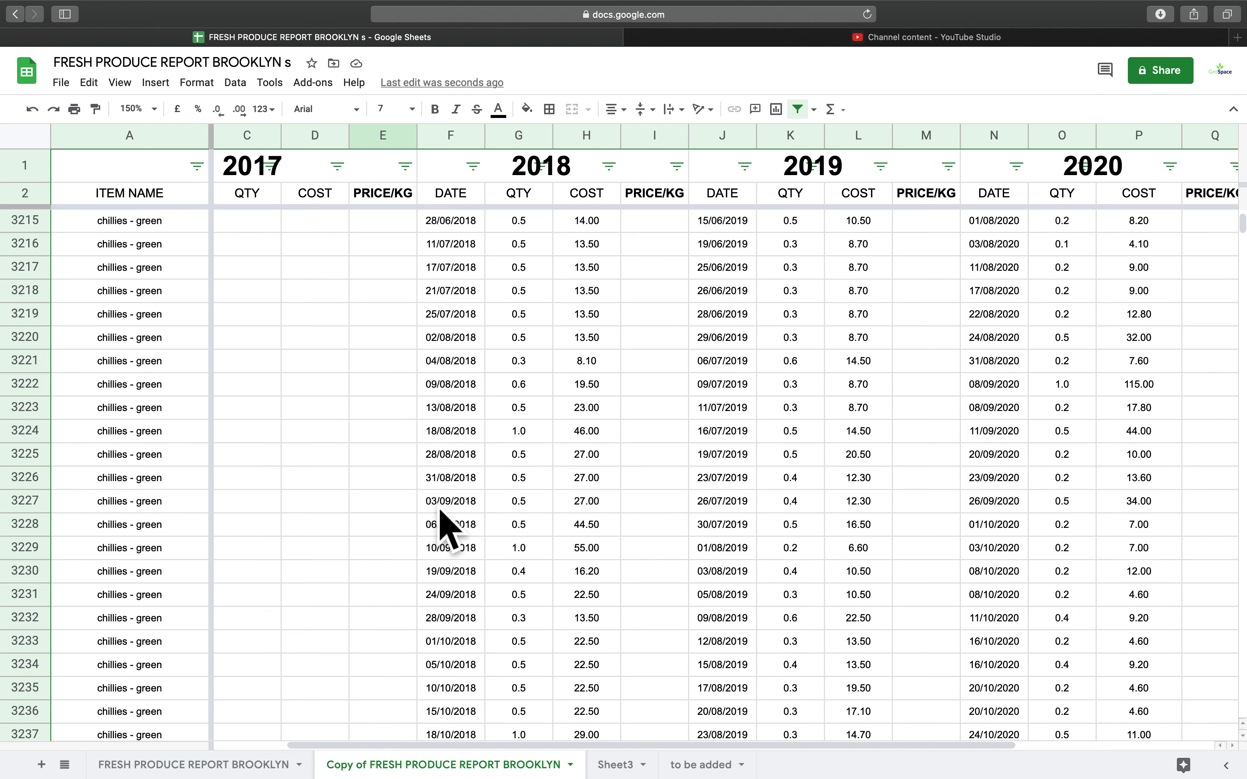
{"action": "scroll", "coordinate": [417, 306], "scroll_direction": "up", "scroll_amount": 9}
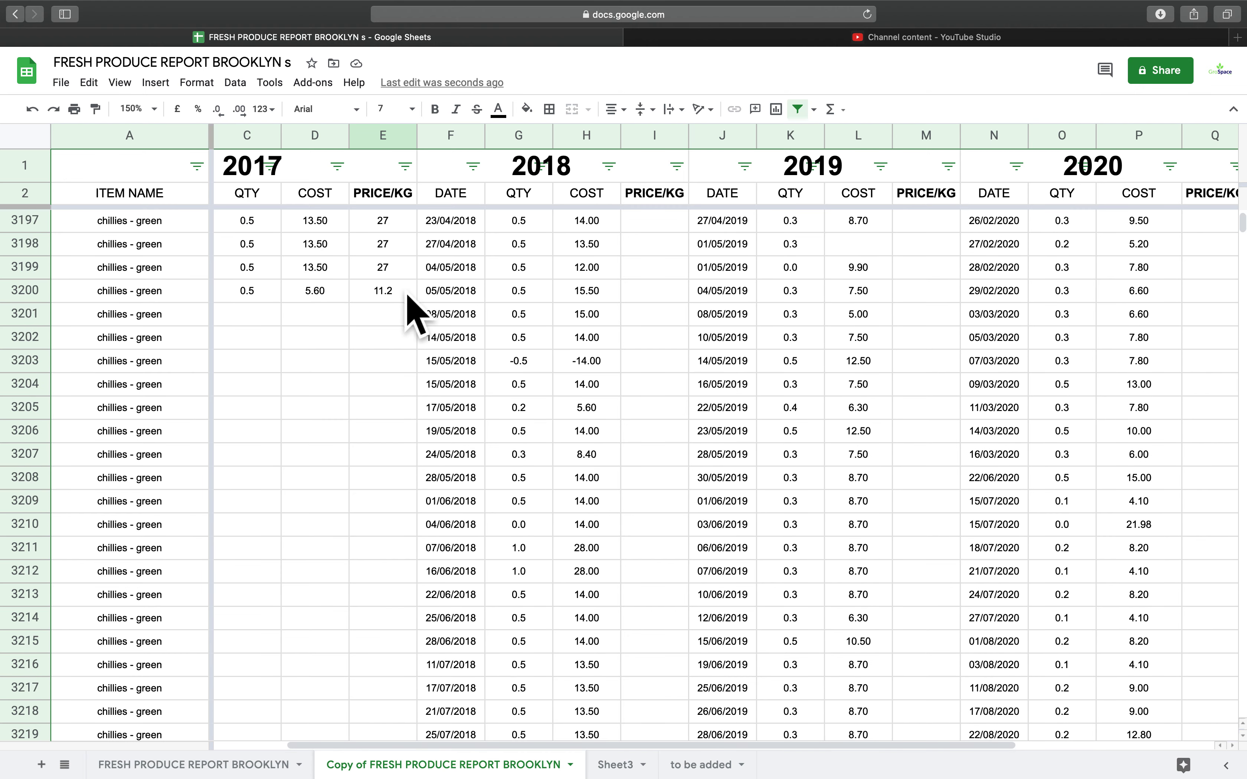
{"action": "scroll", "coordinate": [407, 314], "scroll_direction": "up", "scroll_amount": 2}
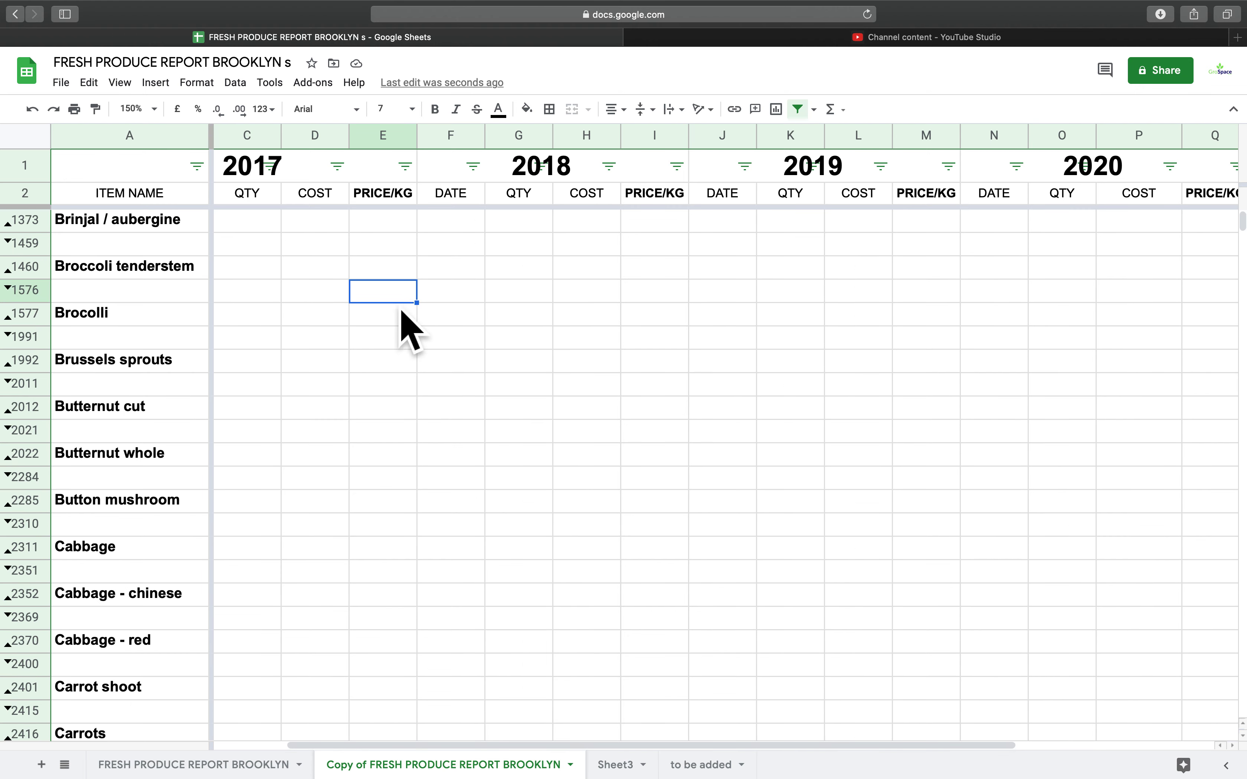
{"action": "left_click", "coordinate": [372, 317]}
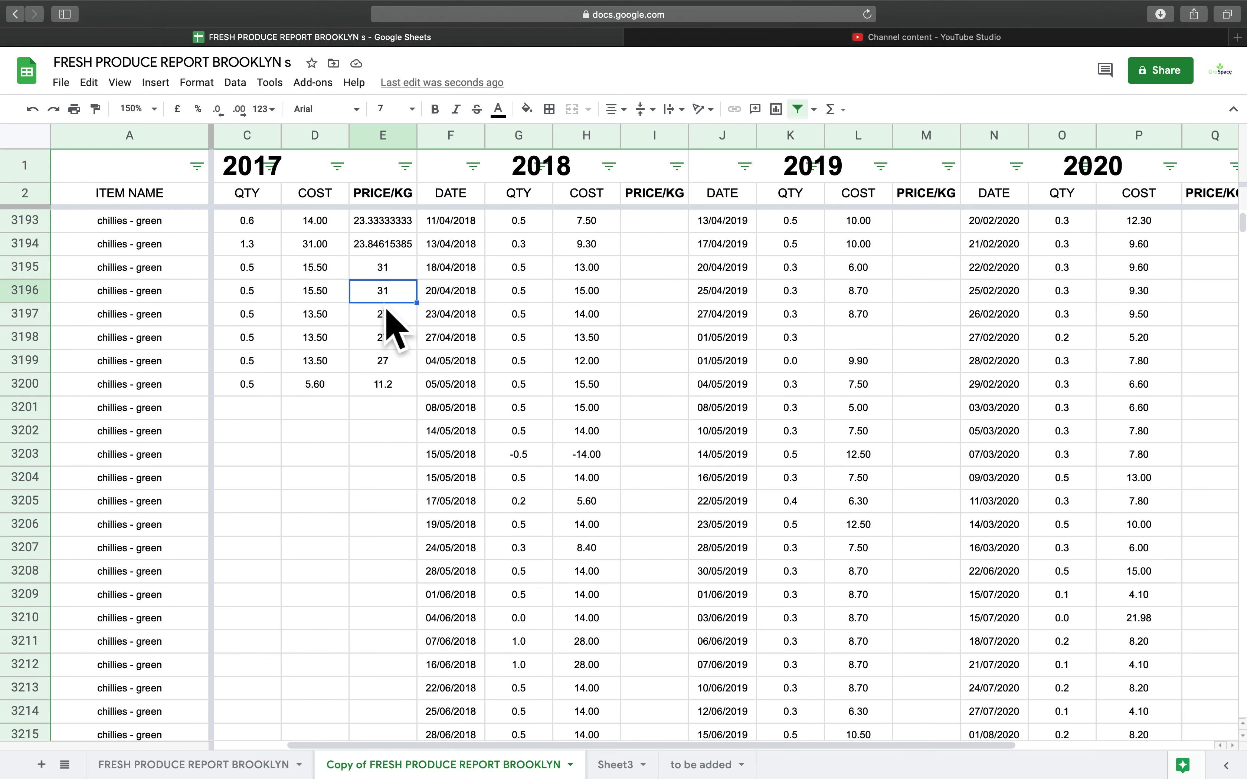
{"action": "scroll", "coordinate": [391, 422], "scroll_direction": "down", "scroll_amount": 7}
{"action": "scroll", "coordinate": [390, 428], "scroll_direction": "down", "scroll_amount": 8}
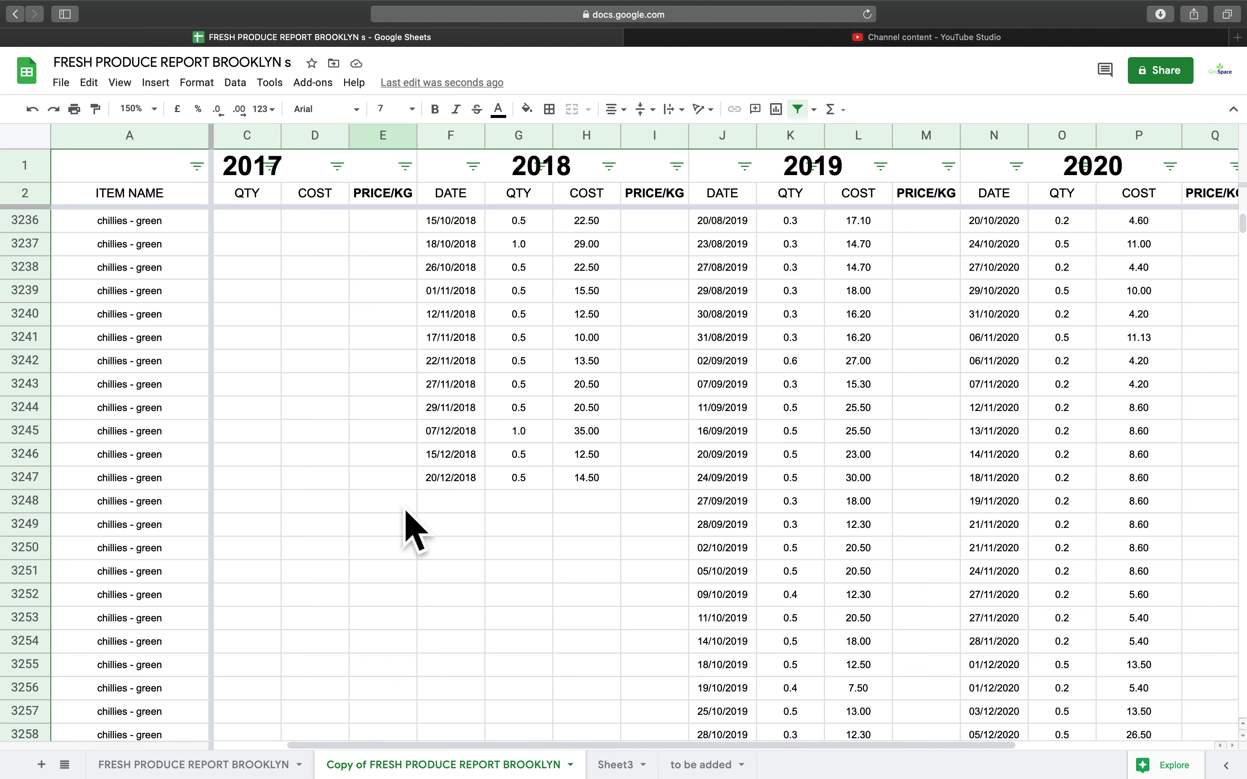
{"action": "scroll", "coordinate": [407, 510], "scroll_direction": "left", "scroll_amount": 1}
{"action": "scroll", "coordinate": [407, 510], "scroll_direction": "down", "scroll_amount": 7}
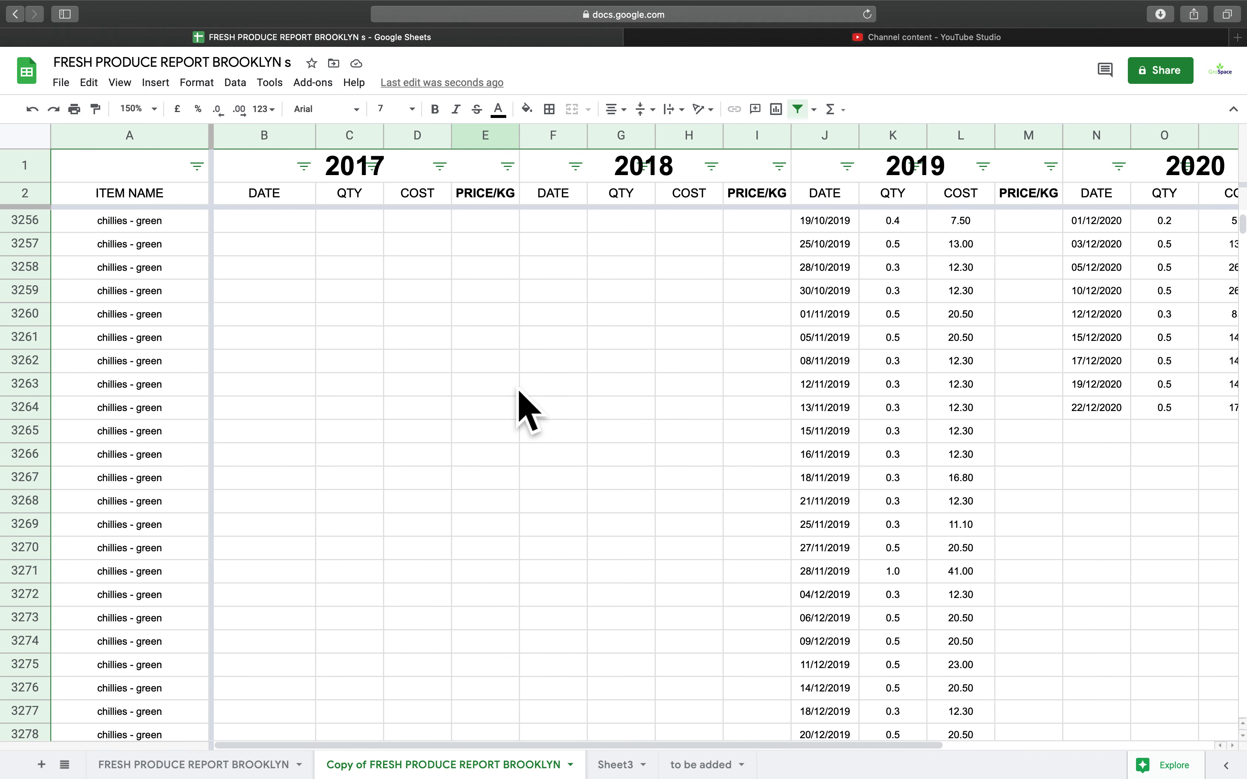
{"action": "scroll", "coordinate": [515, 397], "scroll_direction": "down", "scroll_amount": 5}
{"action": "scroll", "coordinate": [514, 396], "scroll_direction": "down", "scroll_amount": 10}
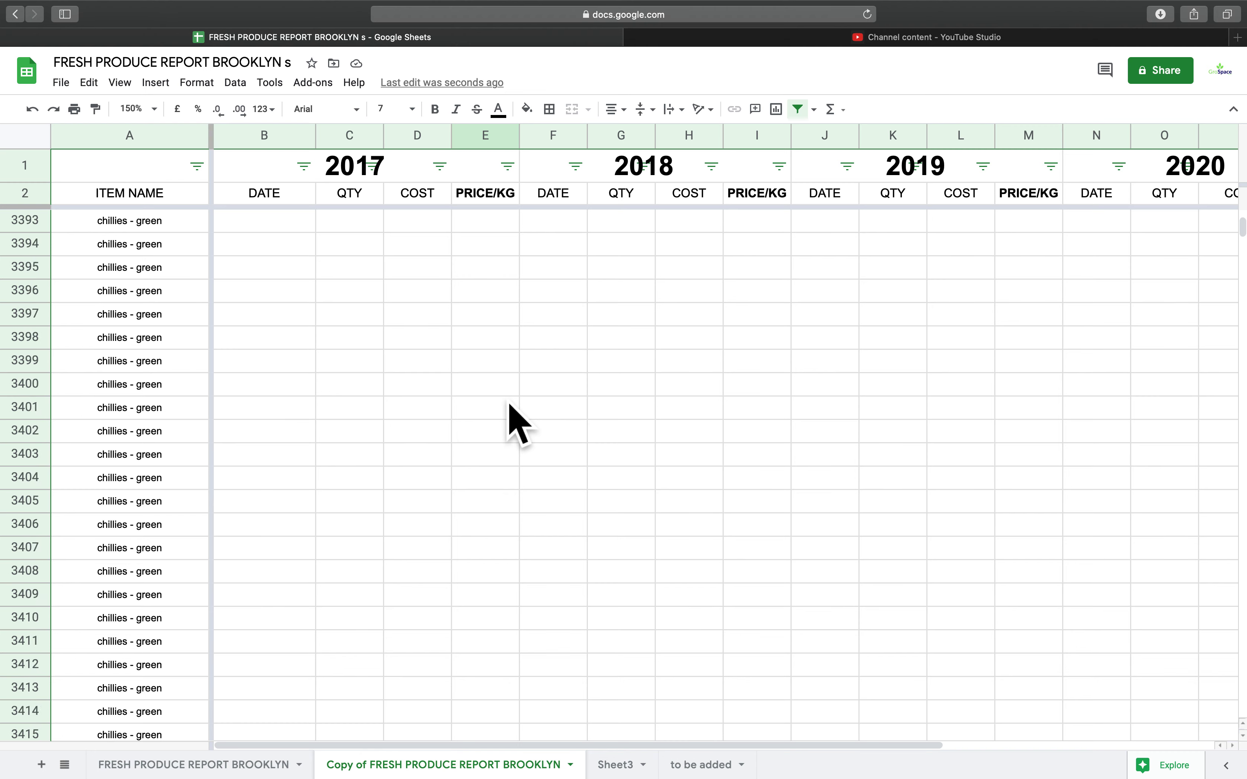
{"action": "scroll", "coordinate": [509, 408], "scroll_direction": "down", "scroll_amount": 20}
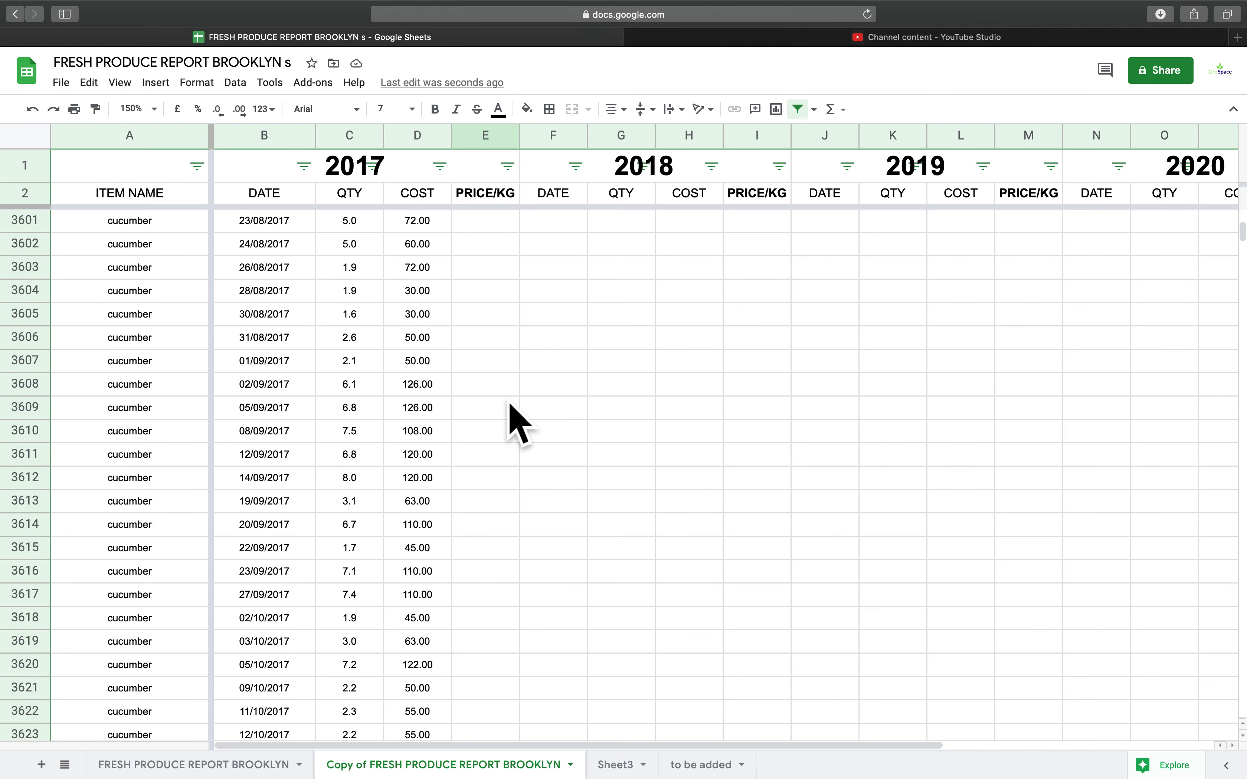
{"action": "scroll", "coordinate": [510, 360], "scroll_direction": "up", "scroll_amount": 2}
{"action": "scroll", "coordinate": [512, 315], "scroll_direction": "up", "scroll_amount": 7}
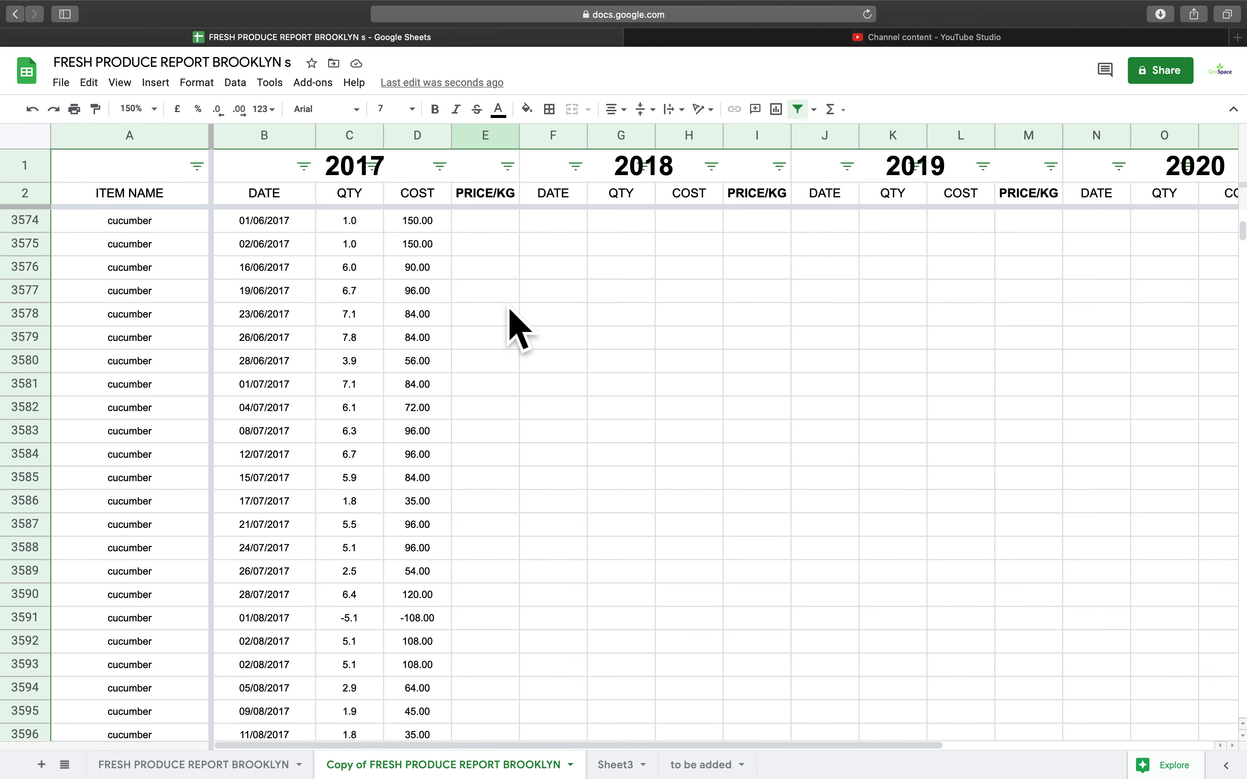
- Put the price/kg formula in E3521 on the first chillies - red row and fill it down the rows below
{"action": "scroll", "coordinate": [513, 315], "scroll_direction": "right", "scroll_amount": 2}
{"action": "scroll", "coordinate": [515, 325], "scroll_direction": "left", "scroll_amount": 2}
{"action": "scroll", "coordinate": [516, 325], "scroll_direction": "up", "scroll_amount": 3}
{"action": "scroll", "coordinate": [515, 326], "scroll_direction": "up", "scroll_amount": 5}
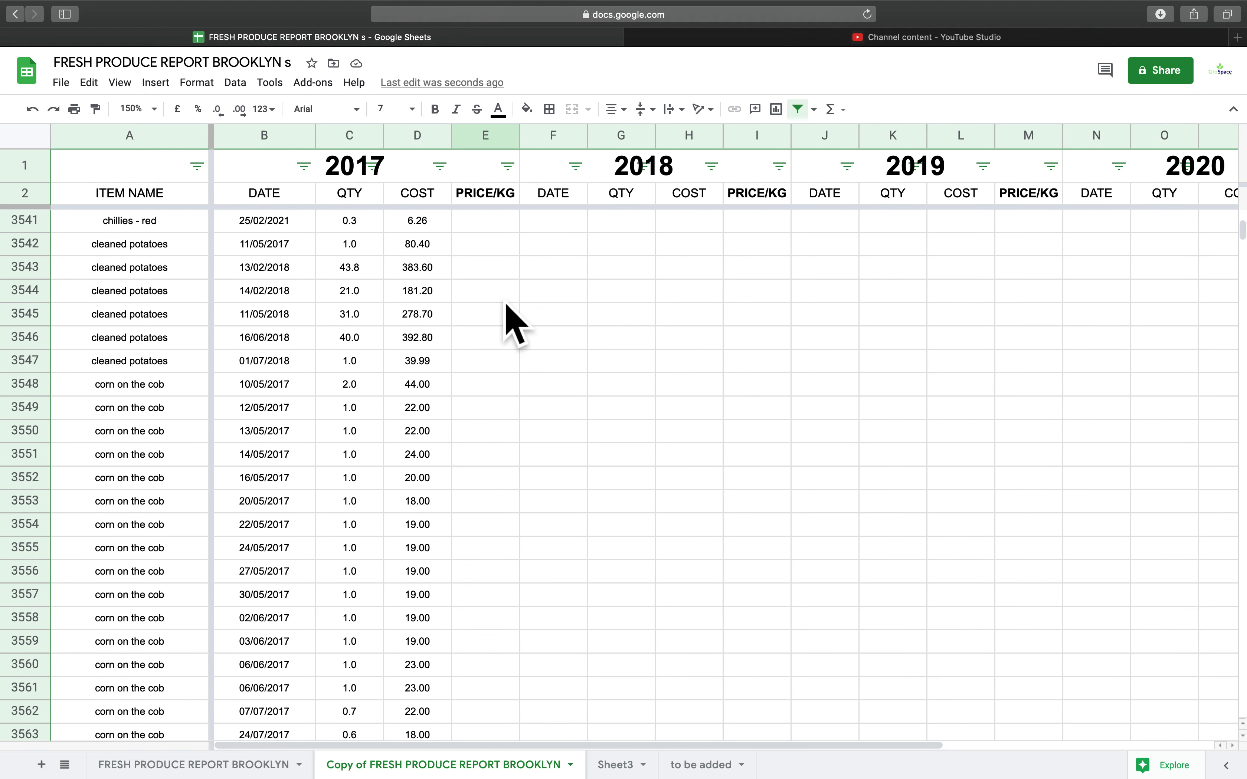
{"action": "scroll", "coordinate": [503, 317], "scroll_direction": "up", "scroll_amount": 8}
{"action": "scroll", "coordinate": [504, 322], "scroll_direction": "down", "scroll_amount": 3}
{"action": "left_click", "coordinate": [487, 486]}
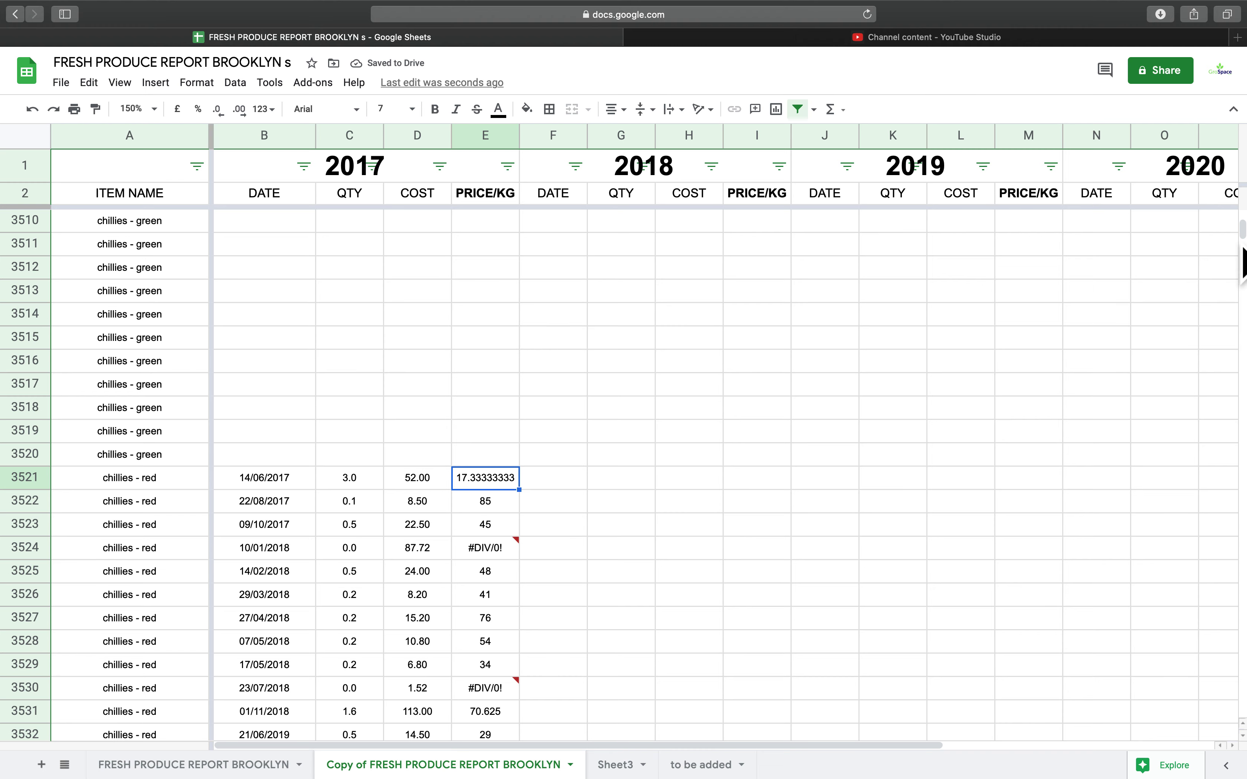
- Check the filled price/kg column across the items further down the sheet and return to the first chillies - red row
{"action": "scroll", "coordinate": [1186, 165], "scroll_direction": "down", "scroll_amount": 20}
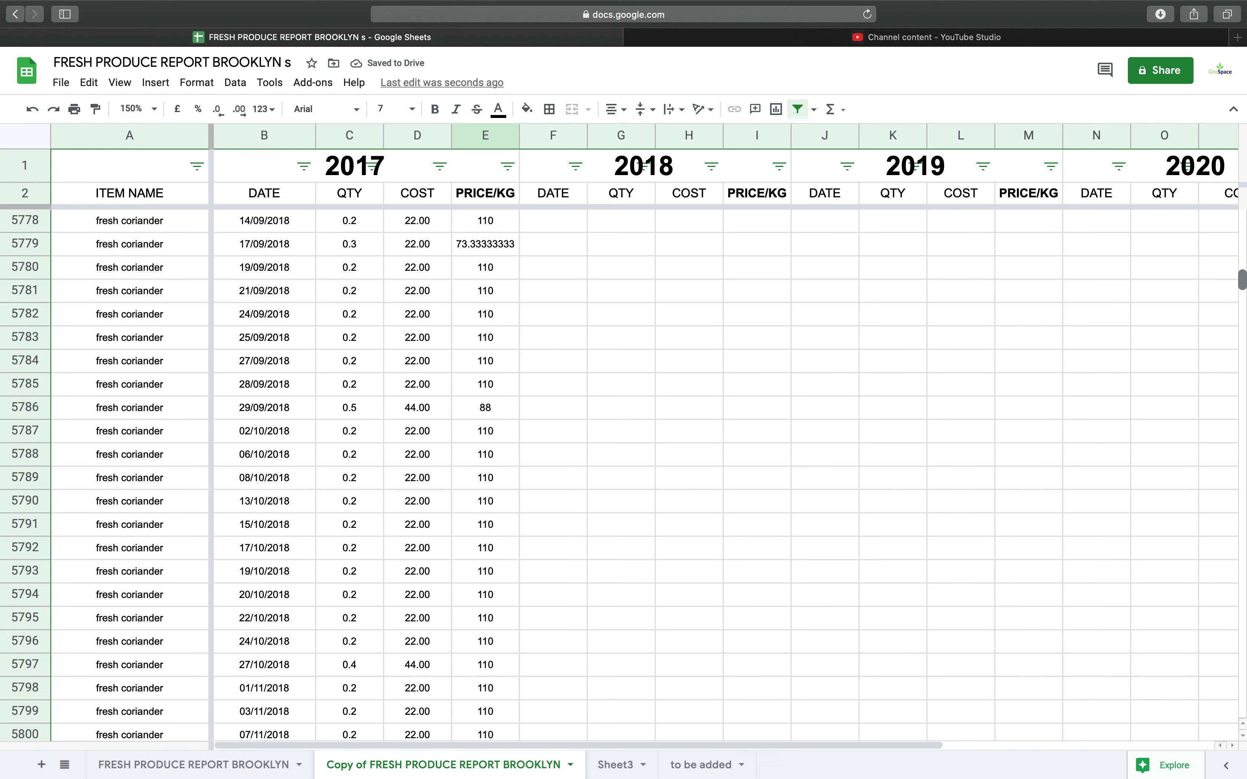
{"action": "scroll", "coordinate": [618, 474], "scroll_direction": "down", "scroll_amount": 20}
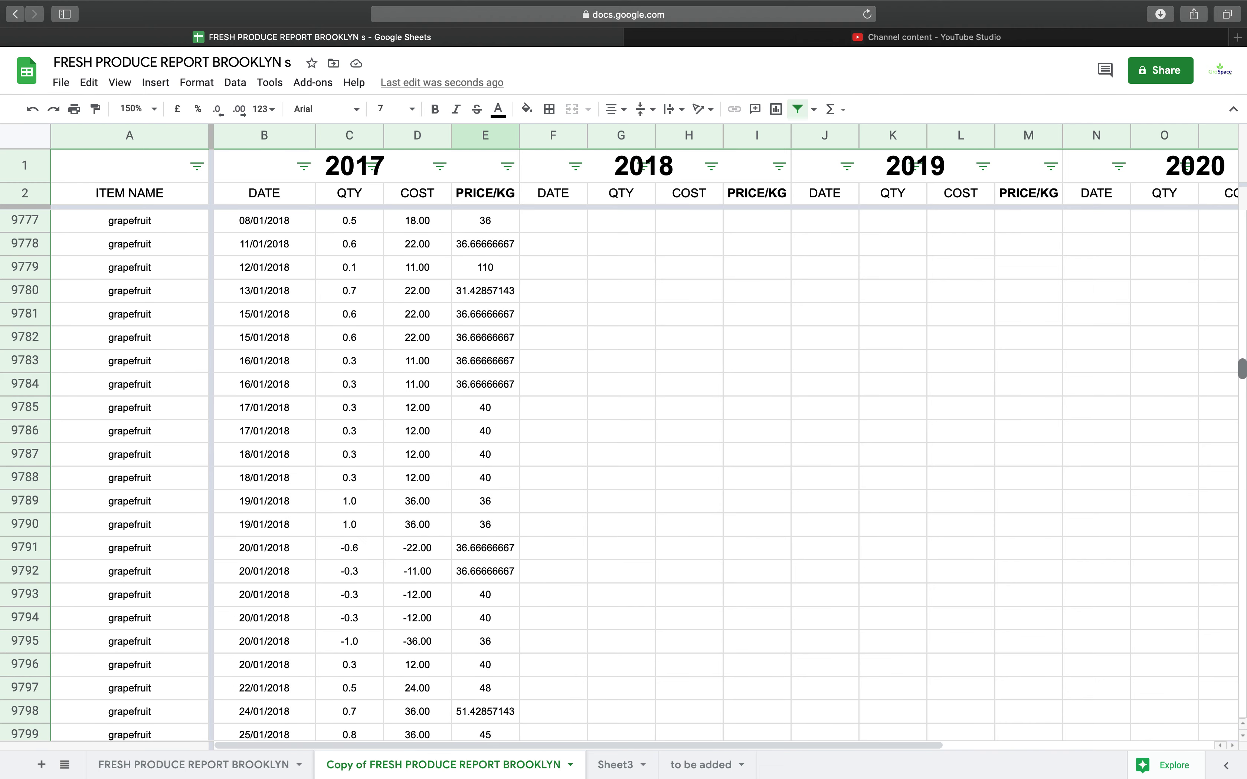
{"action": "scroll", "coordinate": [619, 475], "scroll_direction": "up", "scroll_amount": 8}
{"action": "left_click_drag", "start_coordinate": [1242, 360], "coordinate": [1240, 267]}
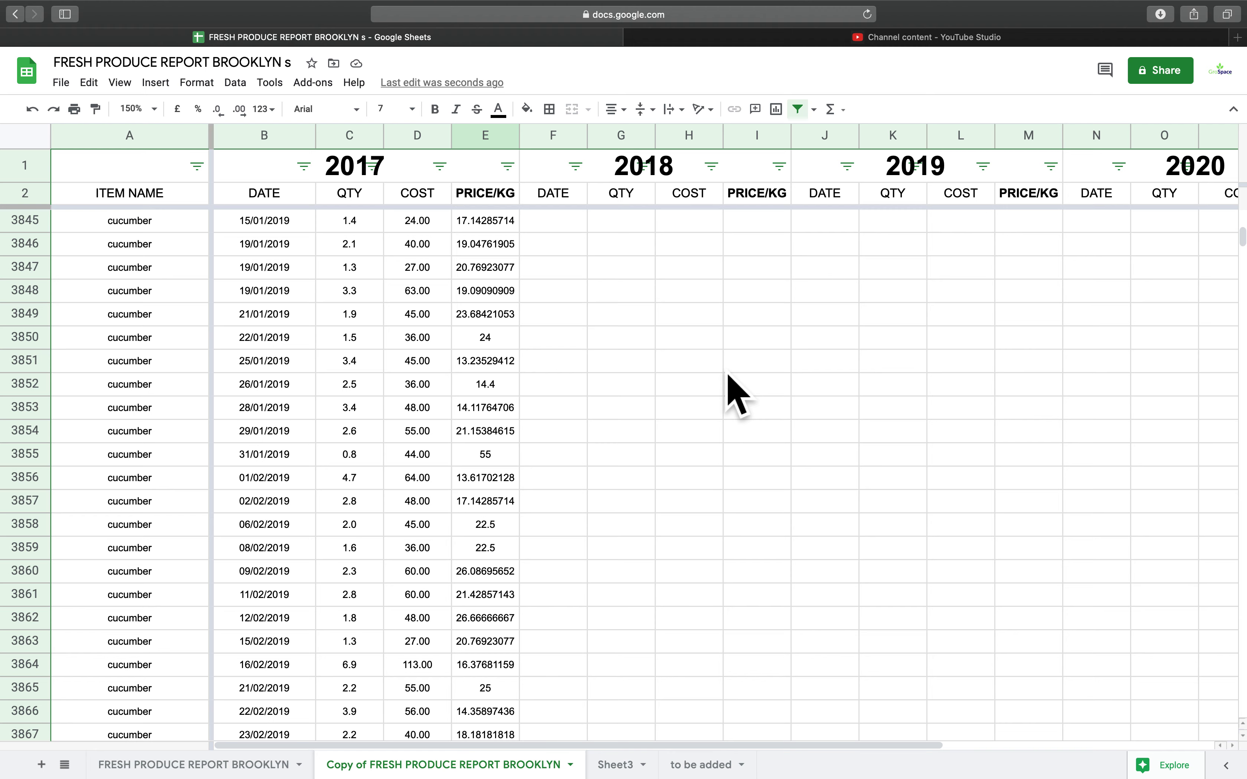
{"action": "scroll", "coordinate": [652, 368], "scroll_direction": "up", "scroll_amount": 10}
{"action": "scroll", "coordinate": [651, 367], "scroll_direction": "up", "scroll_amount": 6}
{"action": "scroll", "coordinate": [651, 391], "scroll_direction": "up", "scroll_amount": 20}
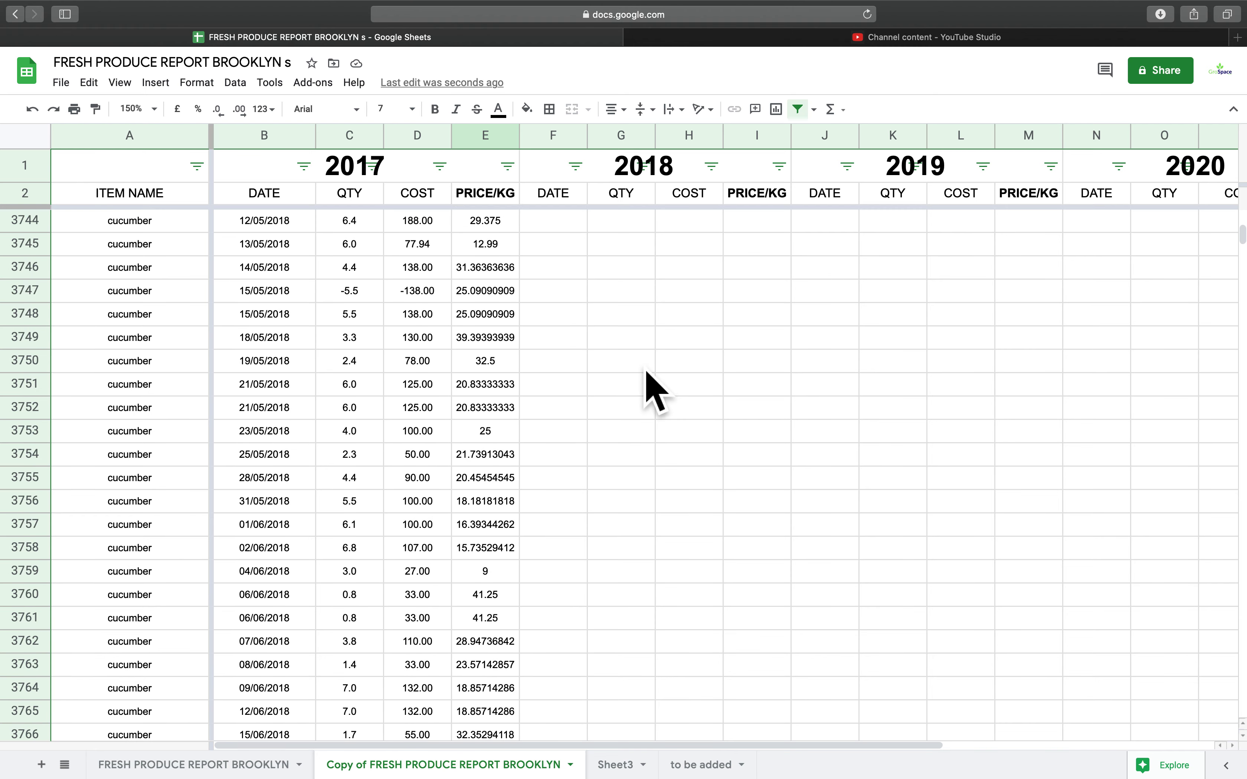
{"action": "scroll", "coordinate": [646, 372], "scroll_direction": "up", "scroll_amount": 15}
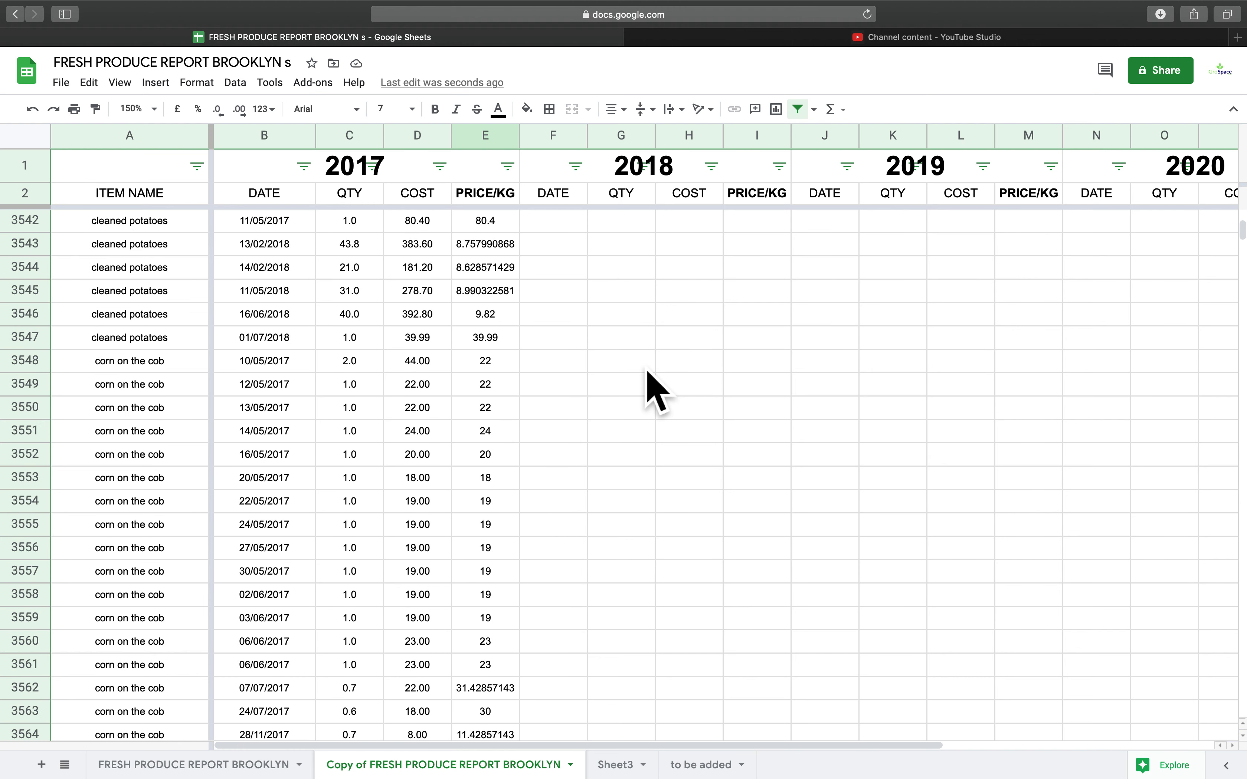
{"action": "scroll", "coordinate": [600, 477], "scroll_direction": "down", "scroll_amount": 2}
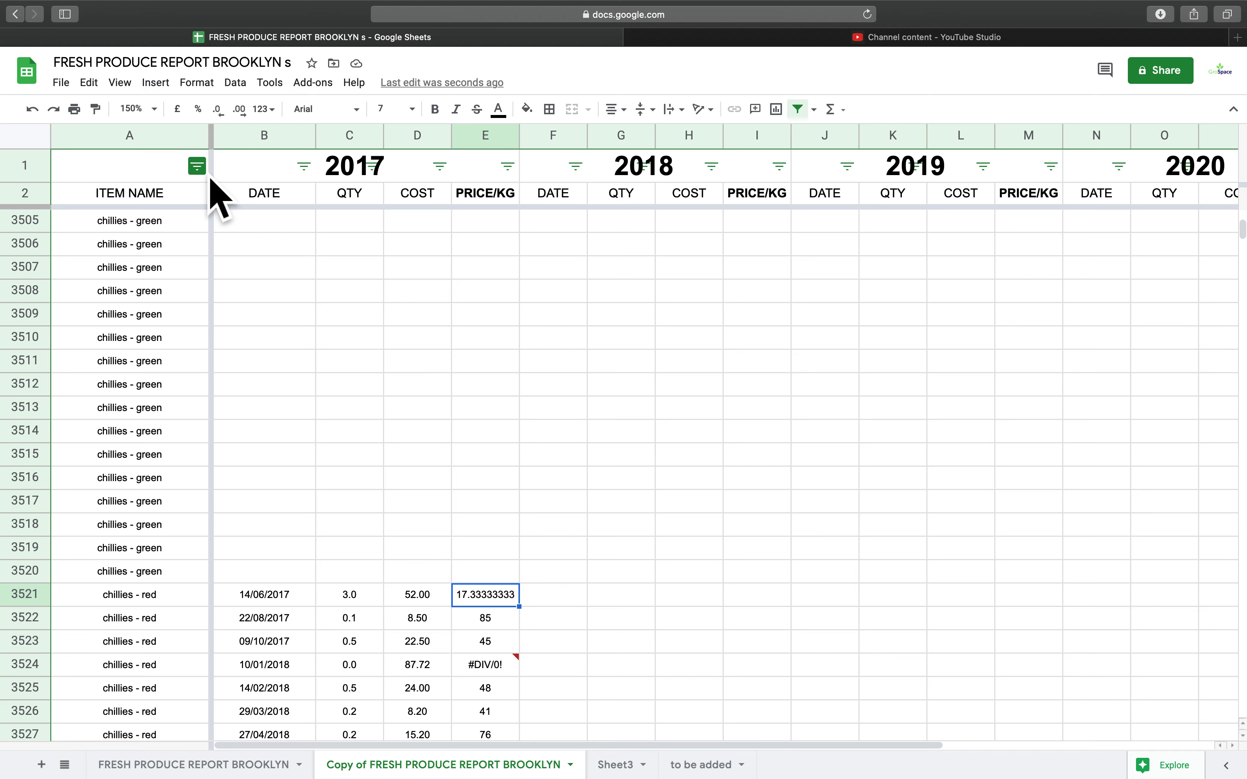
- Filter the item name column to show only Chillies - green, searching its values for "green"
{"action": "left_click", "coordinate": [197, 167]}
{"action": "left_click", "coordinate": [262, 353]}
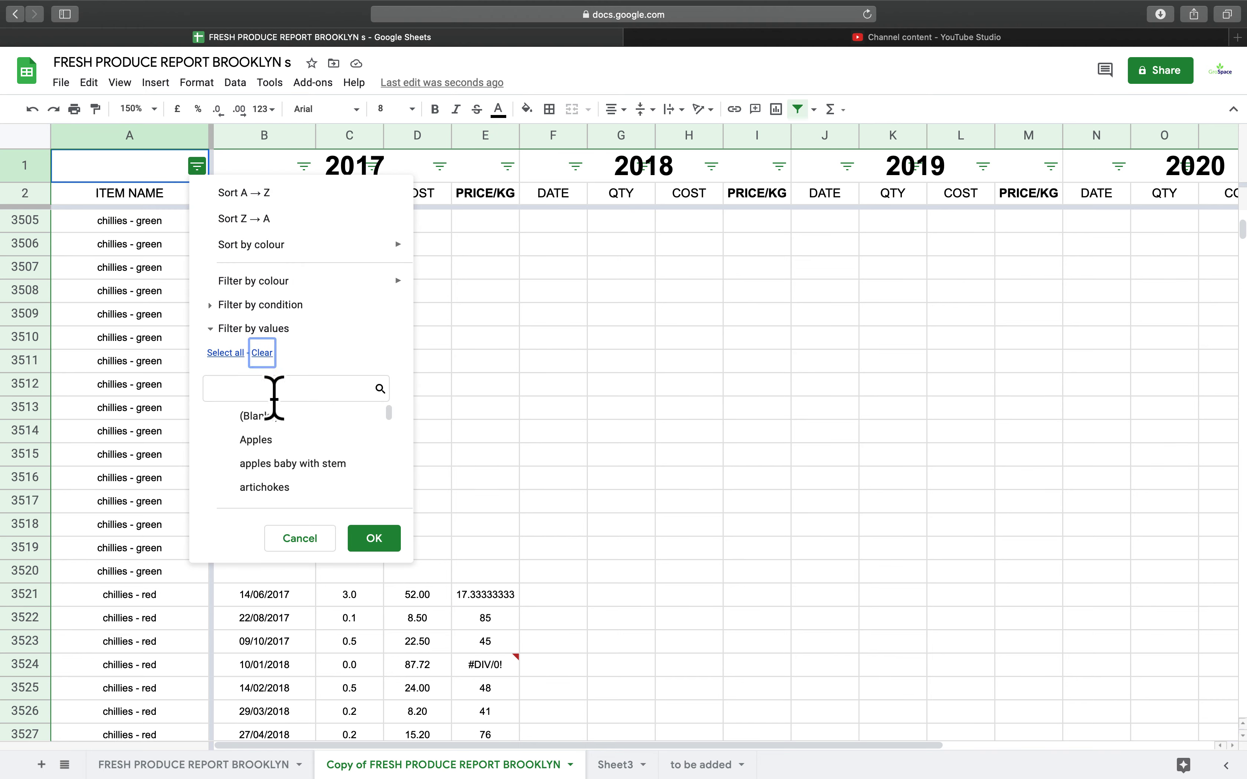
{"action": "left_click", "coordinate": [274, 396]}
{"action": "type", "text": "green"}
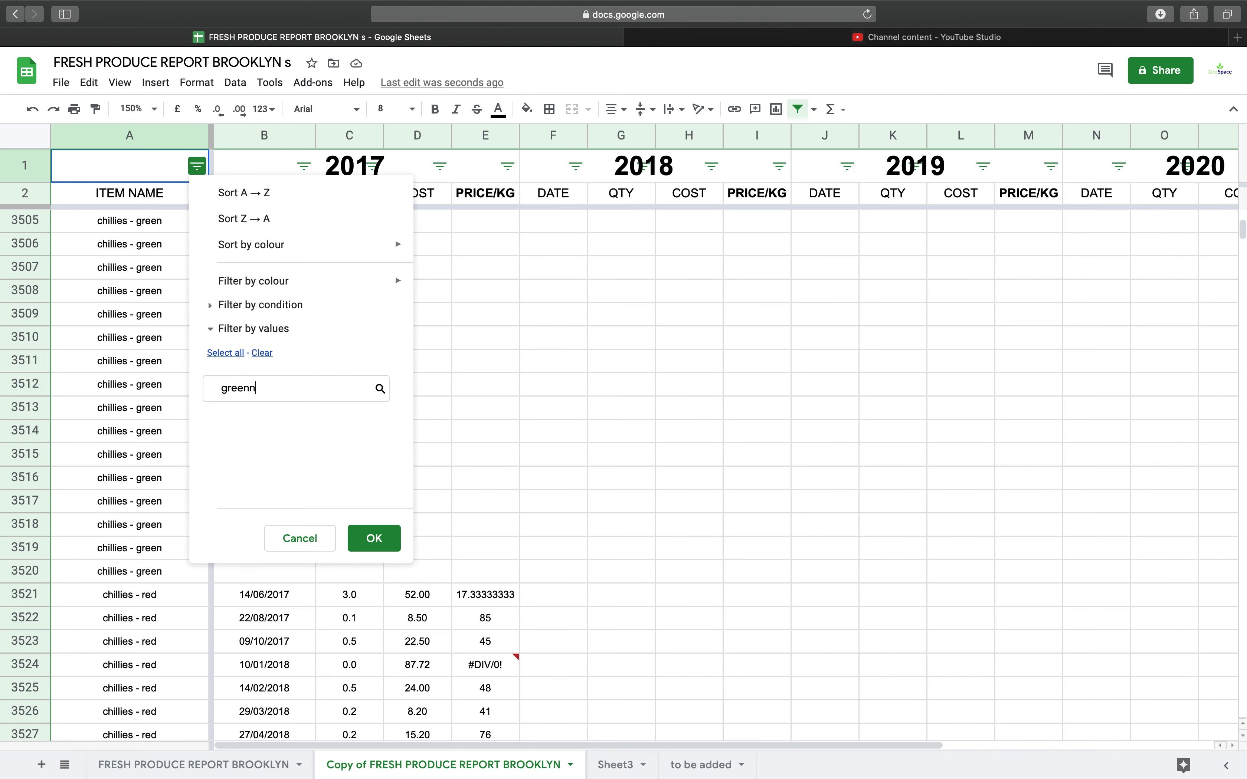
{"action": "left_click", "coordinate": [289, 420]}
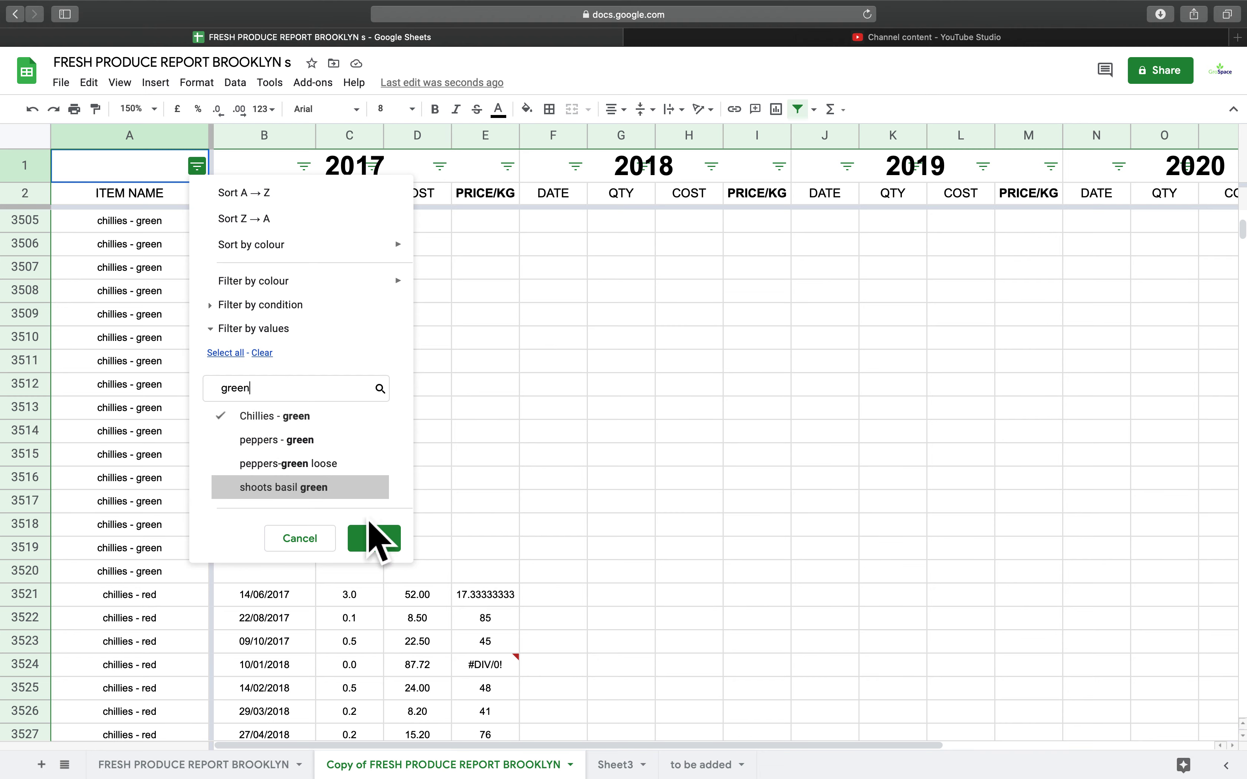
{"action": "left_click", "coordinate": [384, 541]}
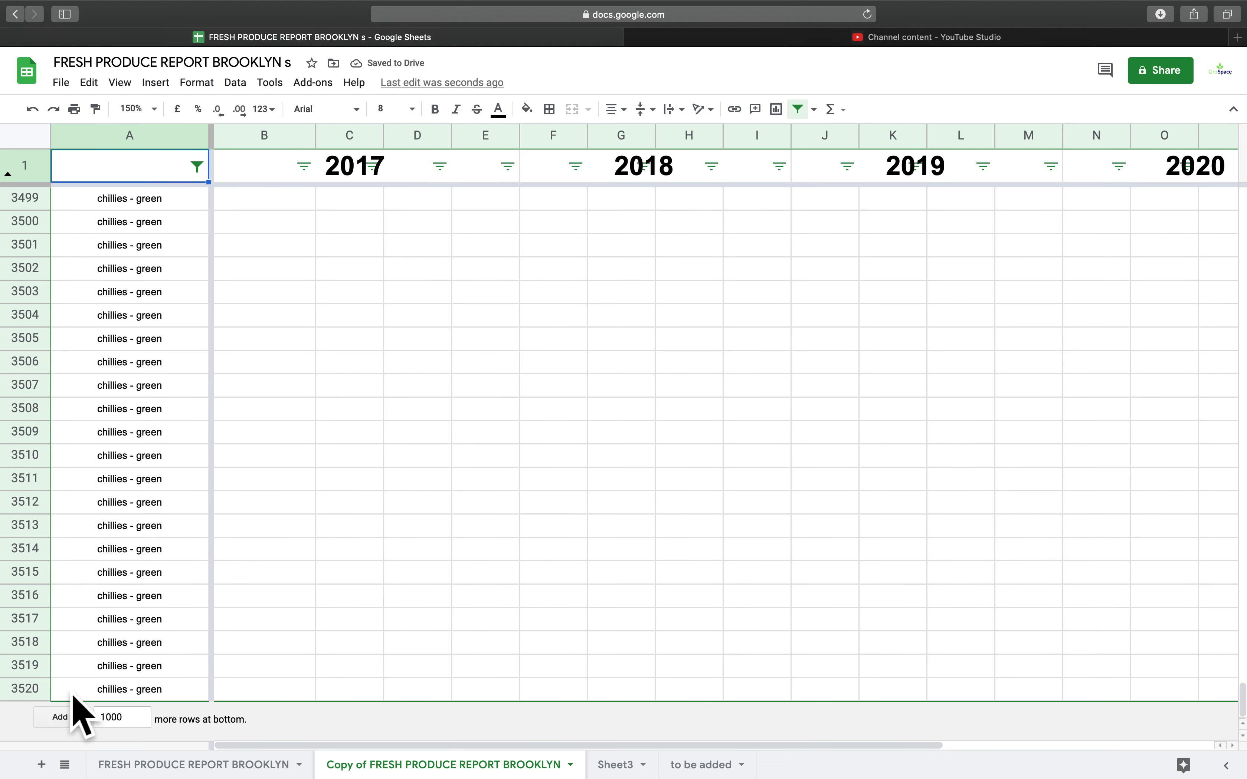
- Clear the contents of the last two chillies - green rows, 3519 and 3520
{"action": "left_click", "coordinate": [47, 682]}
{"action": "key", "text": "Up"}
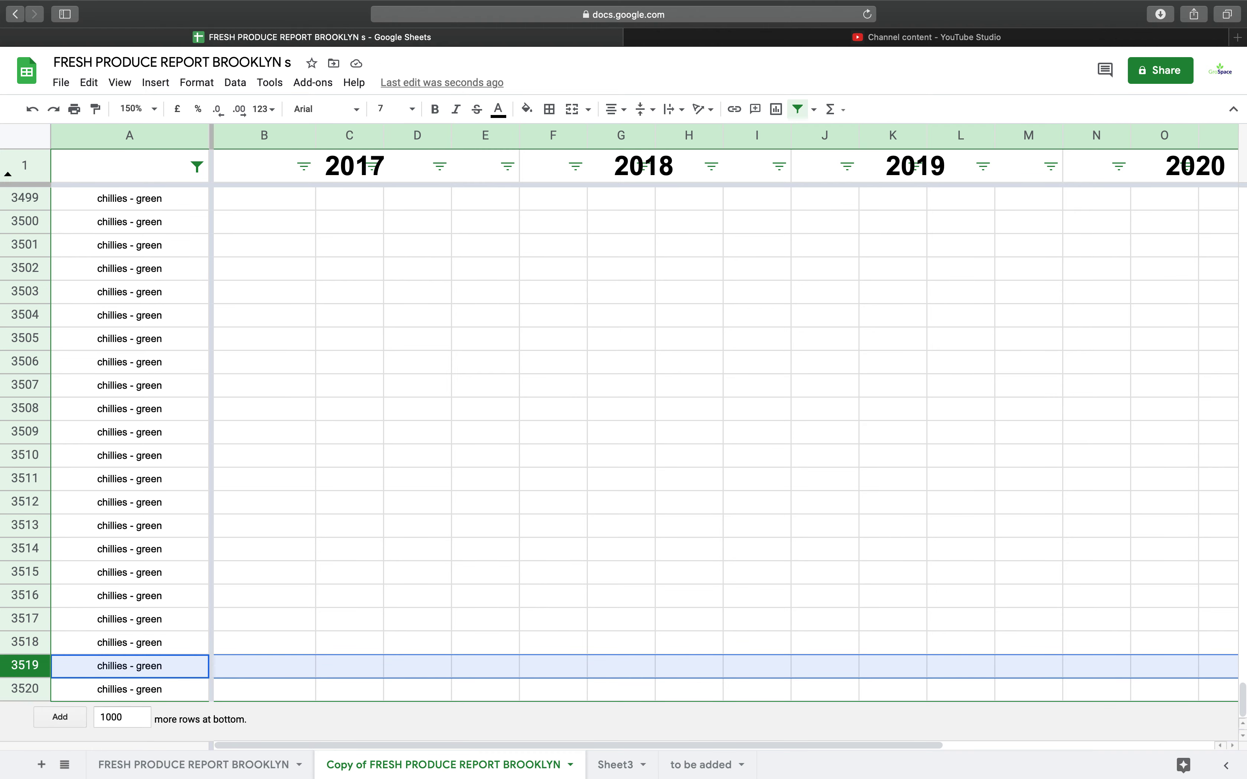
{"action": "key", "text": "shift+Down"}
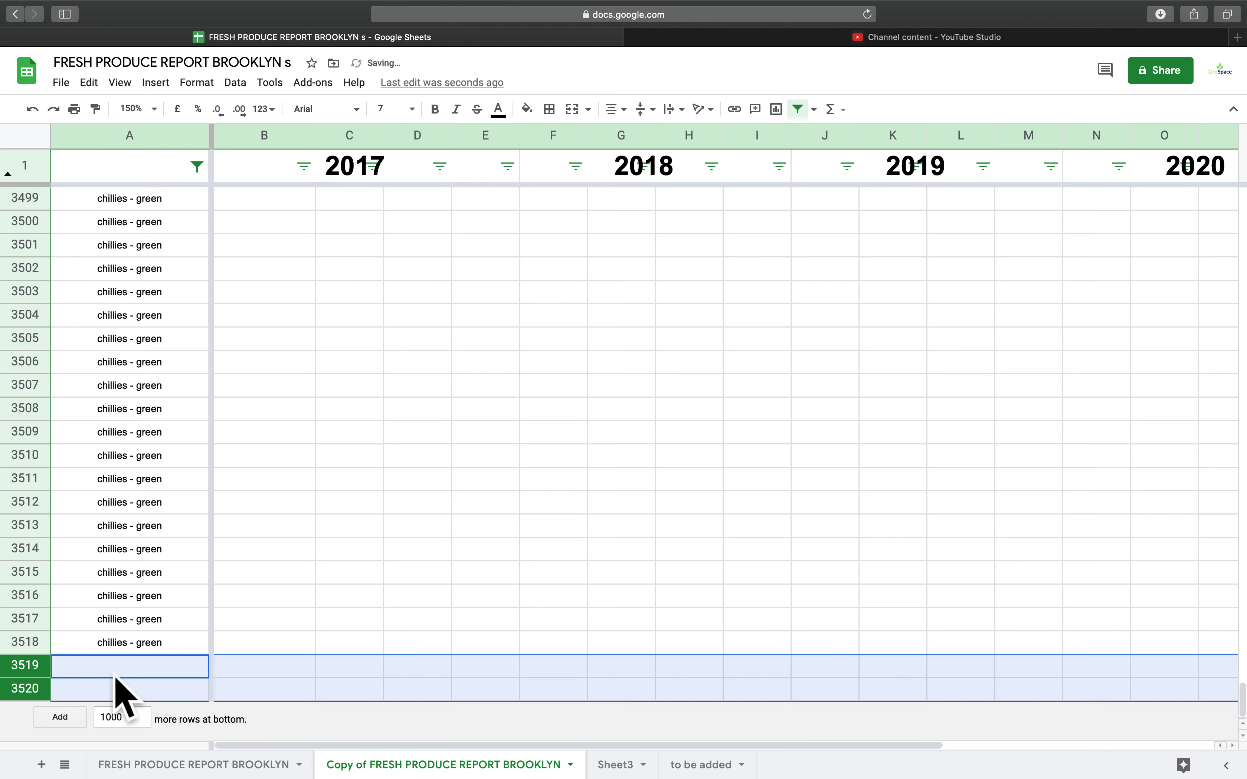
- Delete the surplus chillies - green rows 3279 to 3518, which hold no purchase entries
{"action": "key", "text": "Up"}
{"action": "scroll", "coordinate": [44, 577], "scroll_direction": "up", "scroll_amount": 15}
{"action": "scroll", "coordinate": [43, 557], "scroll_direction": "up", "scroll_amount": 12}
{"action": "scroll", "coordinate": [50, 578], "scroll_direction": "up", "scroll_amount": 12}
{"action": "scroll", "coordinate": [53, 581], "scroll_direction": "up", "scroll_amount": 4}
{"action": "scroll", "coordinate": [47, 564], "scroll_direction": "up", "scroll_amount": 5}
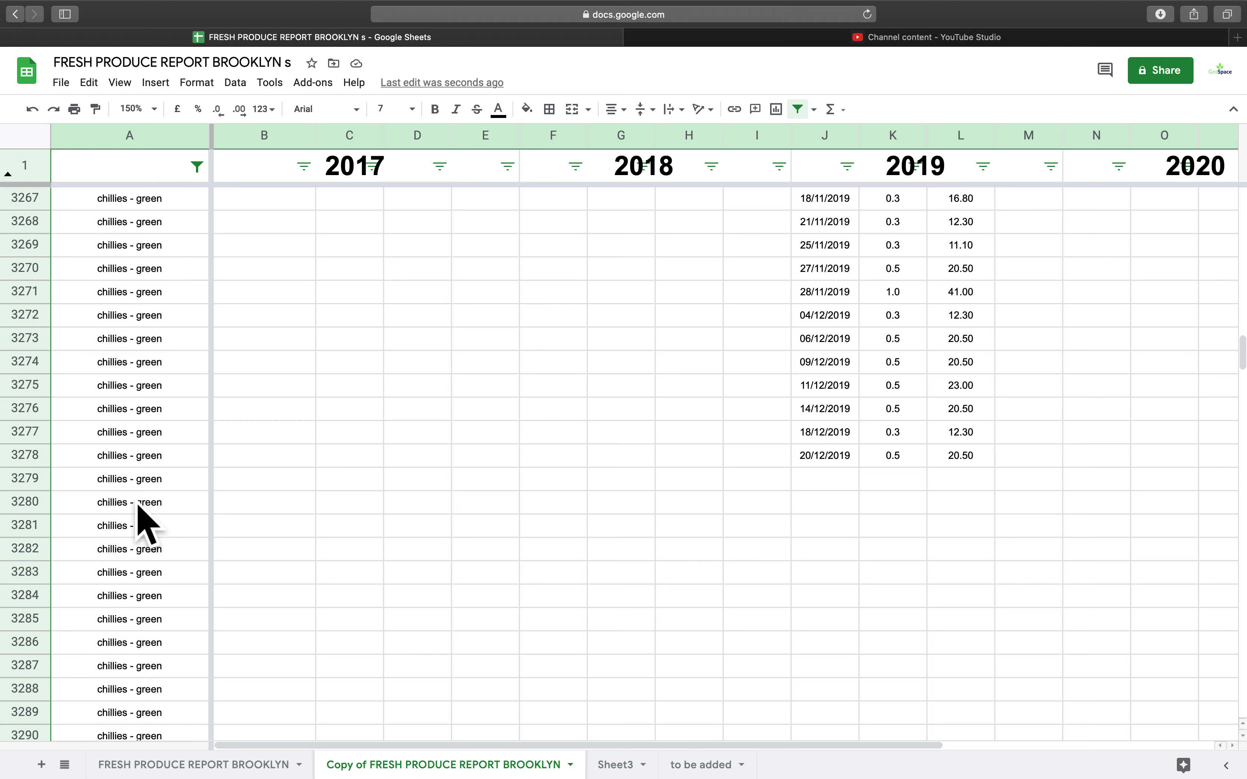
{"action": "left_click", "coordinate": [44, 482], "text": "shift"}
{"action": "right_click", "coordinate": [39, 503]}
{"action": "left_click", "coordinate": [114, 404]}
{"action": "left_click", "coordinate": [197, 166]}
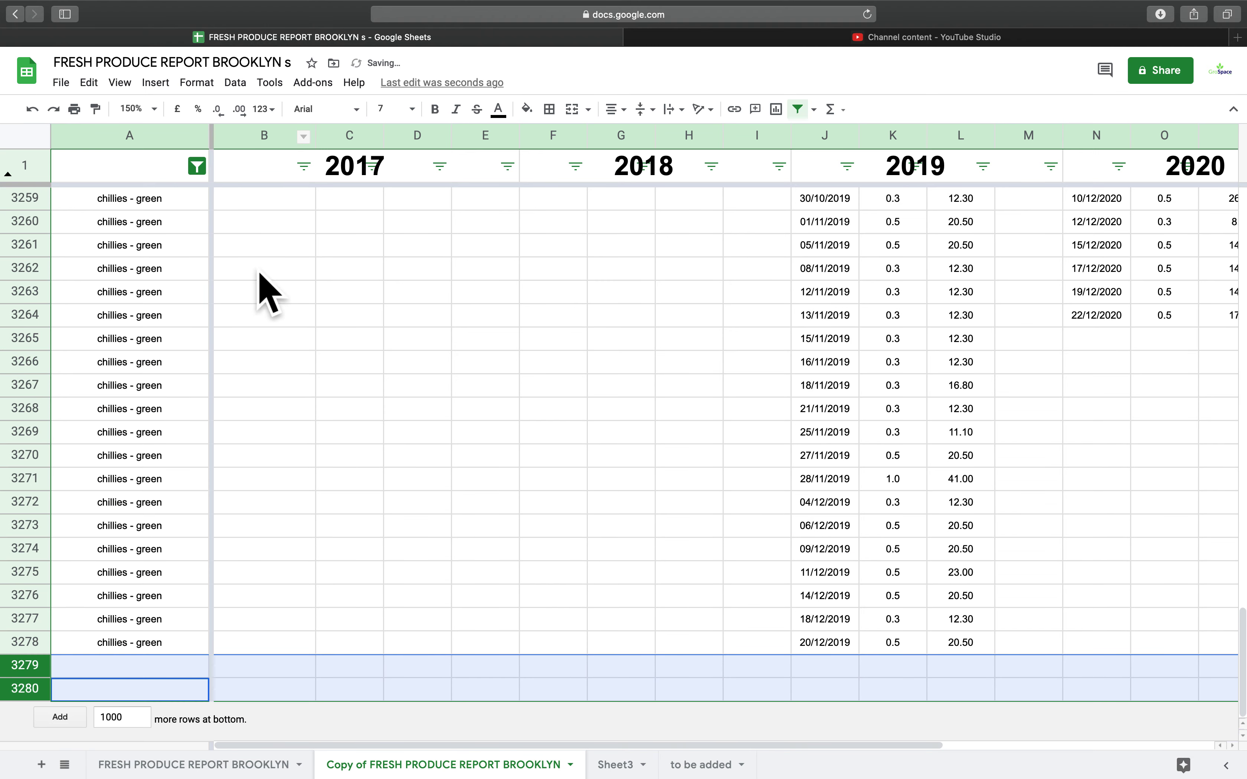
{"action": "left_click", "coordinate": [300, 541]}
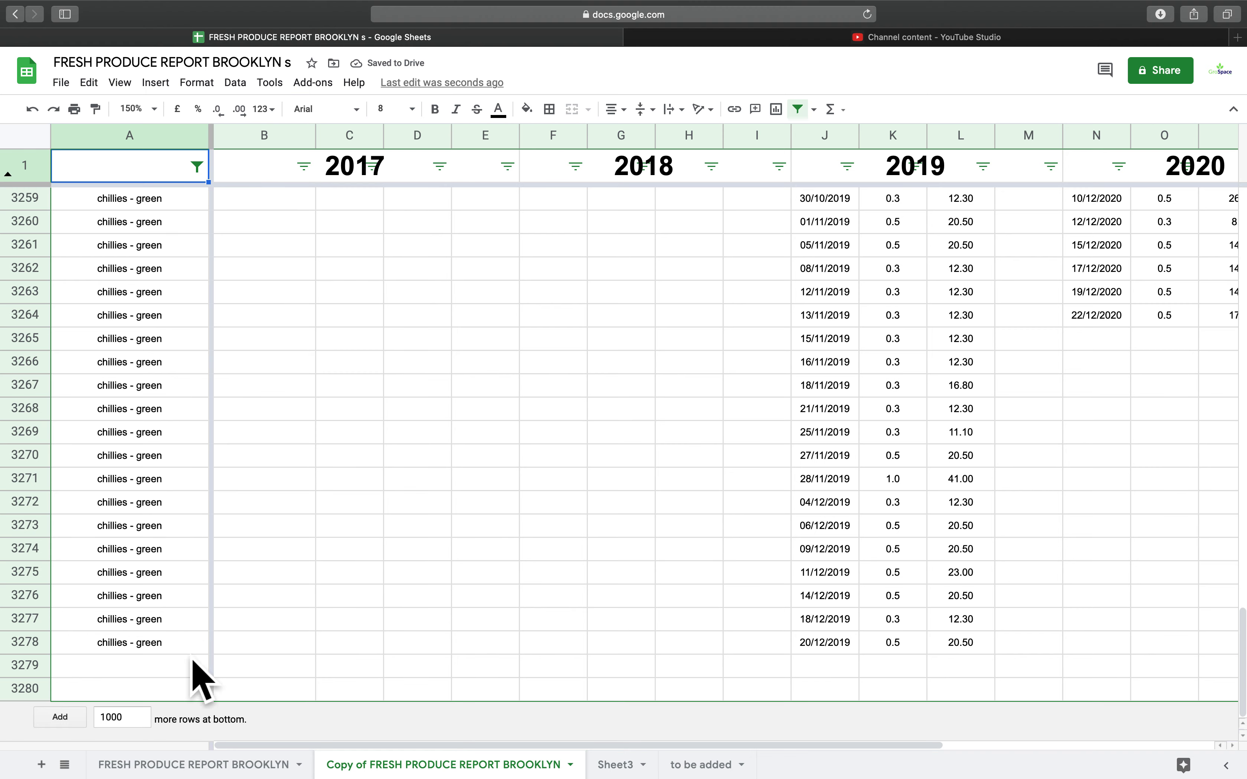
- Fill the price/kg formulas in I3170, M3170, Q3170 and U3170 down the chillies - green rows for 2018 to 2021
{"action": "left_click", "coordinate": [31, 643]}
{"action": "scroll", "coordinate": [151, 473], "scroll_direction": "up", "scroll_amount": 20}
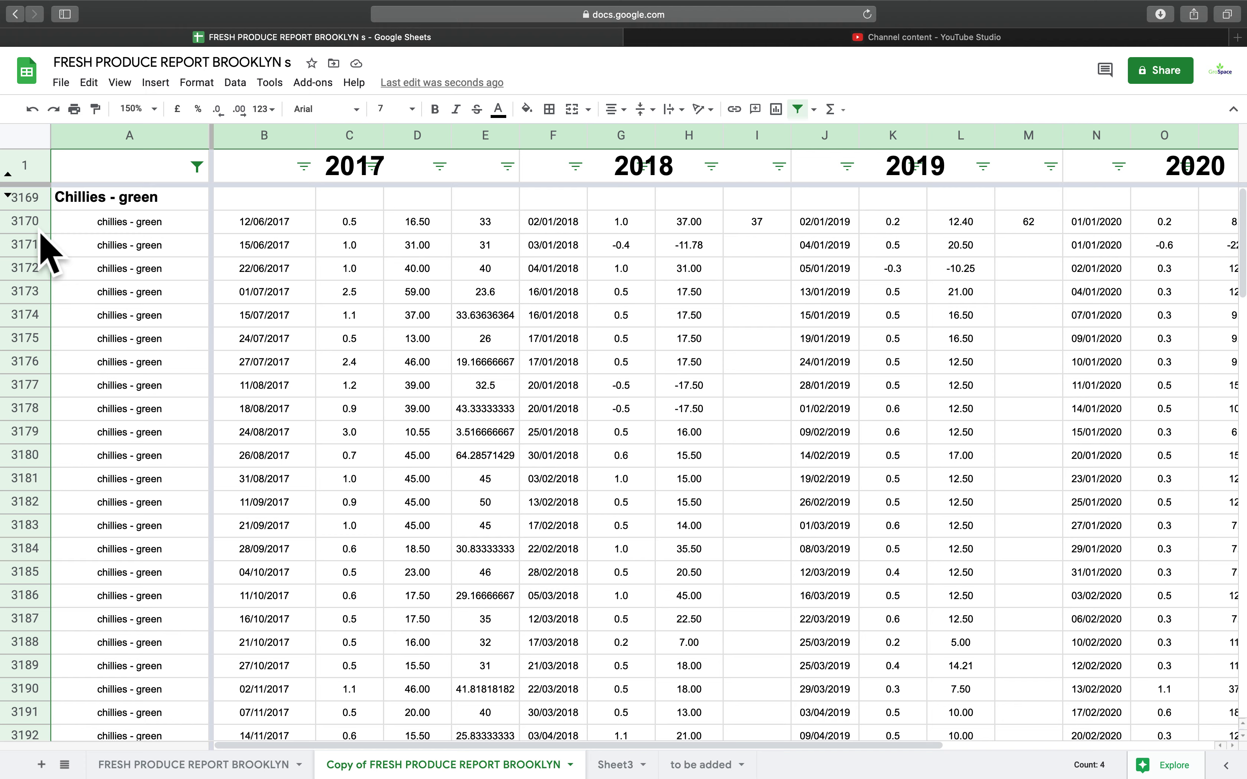
{"action": "left_click", "coordinate": [771, 229]}
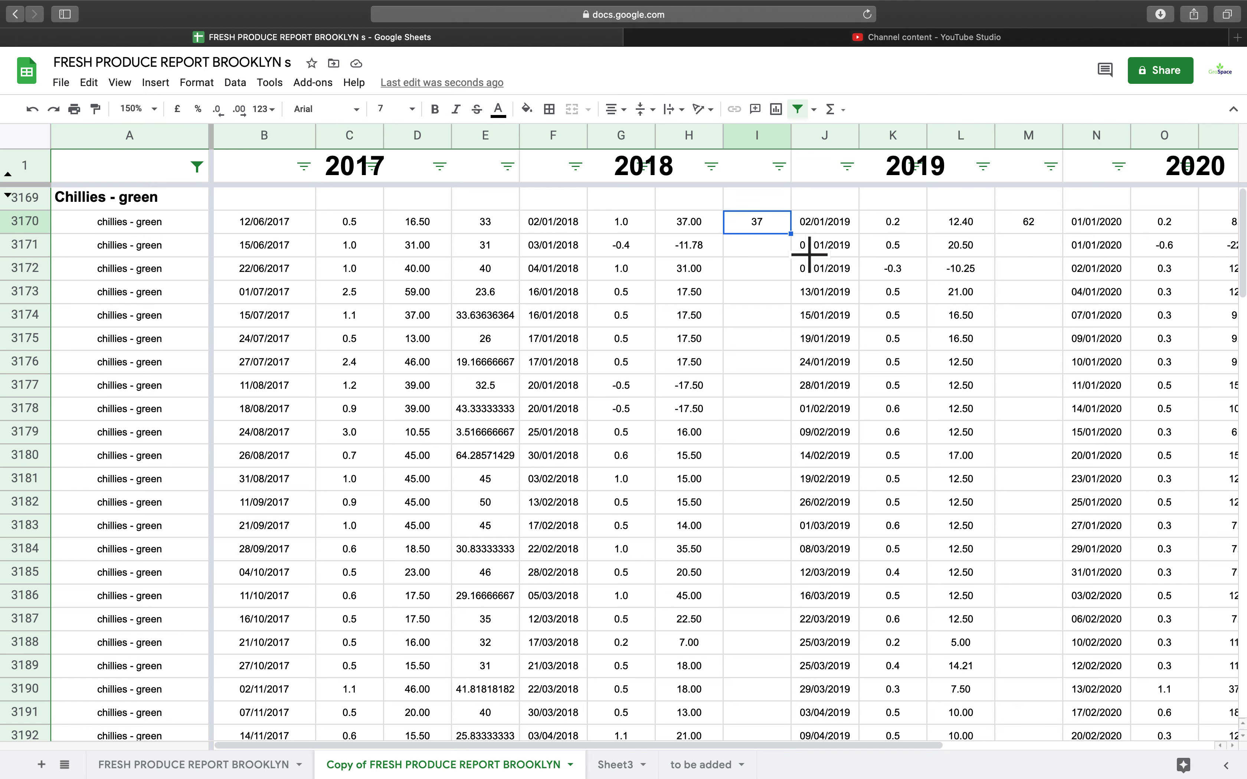
{"action": "left_click", "coordinate": [1026, 227]}
{"action": "double_click", "coordinate": [1063, 234]}
{"action": "scroll", "coordinate": [1095, 270], "scroll_direction": "right", "scroll_amount": 6}
{"action": "left_click", "coordinate": [902, 230]}
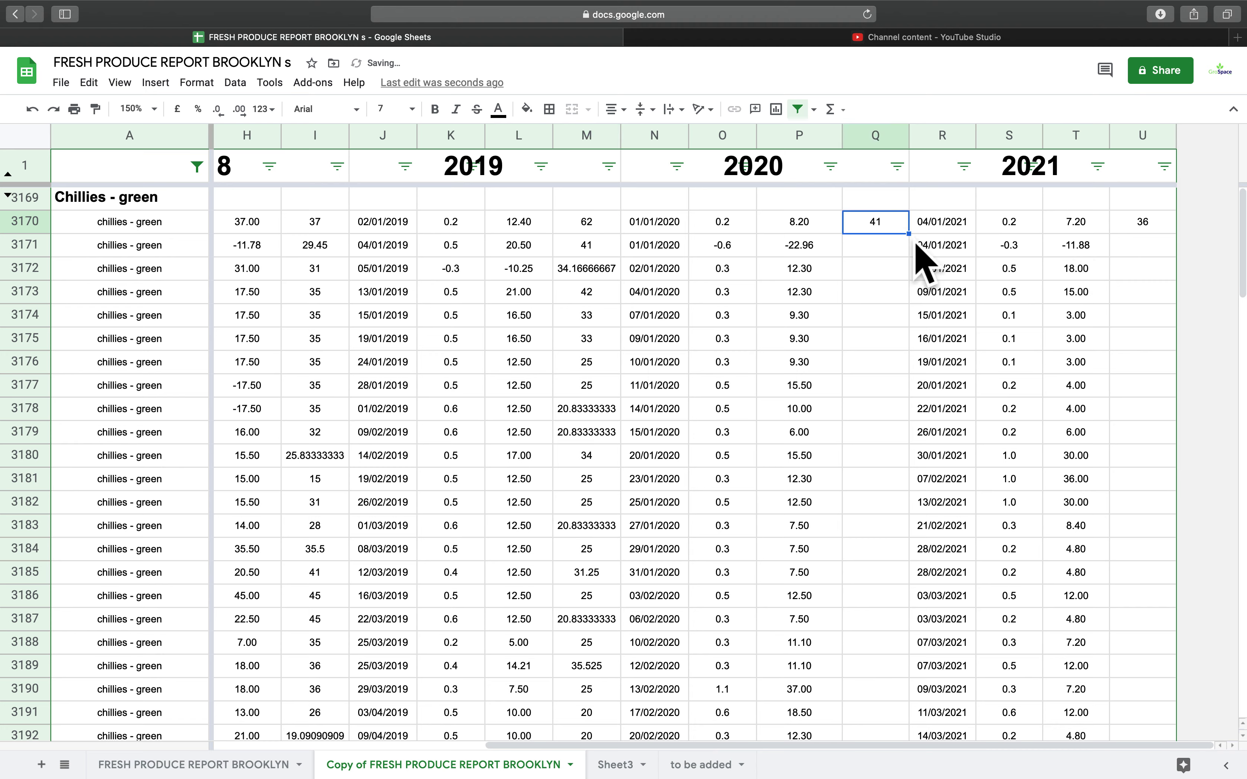
{"action": "double_click", "coordinate": [909, 233]}
{"action": "left_click", "coordinate": [1154, 229]}
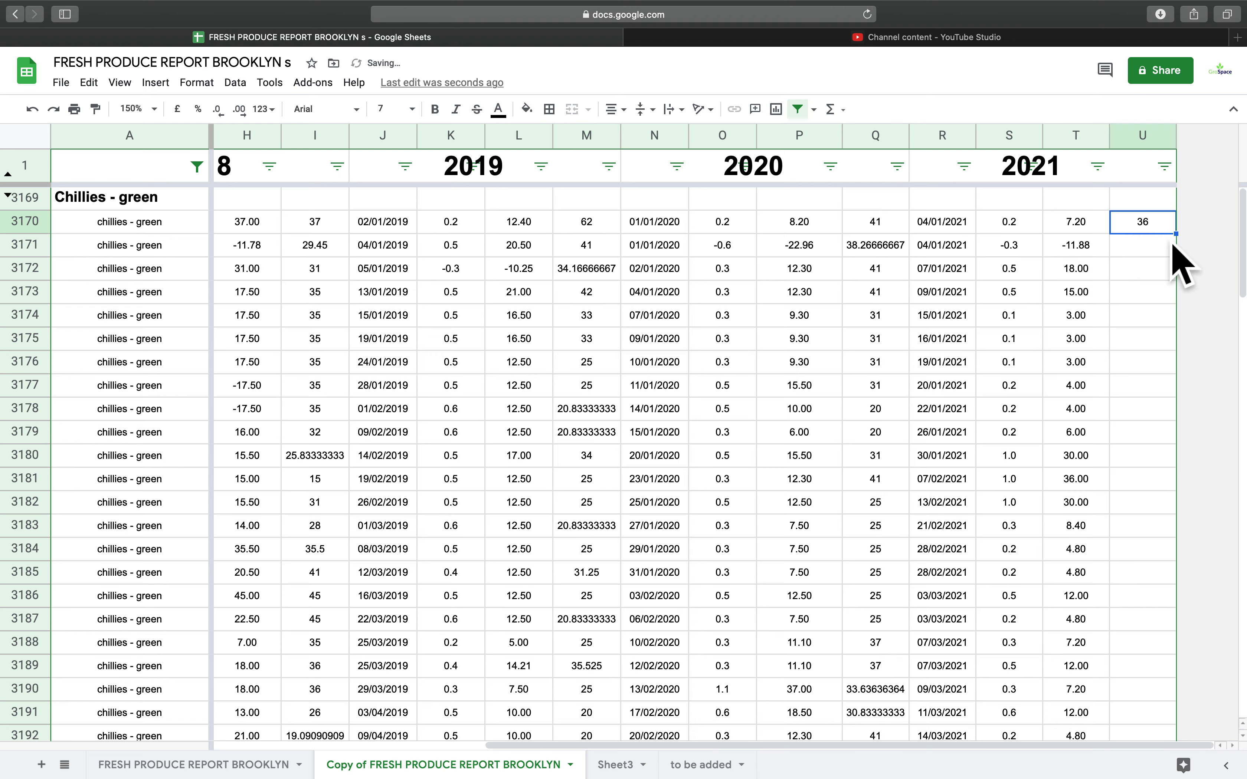
{"action": "double_click", "coordinate": [1175, 233]}
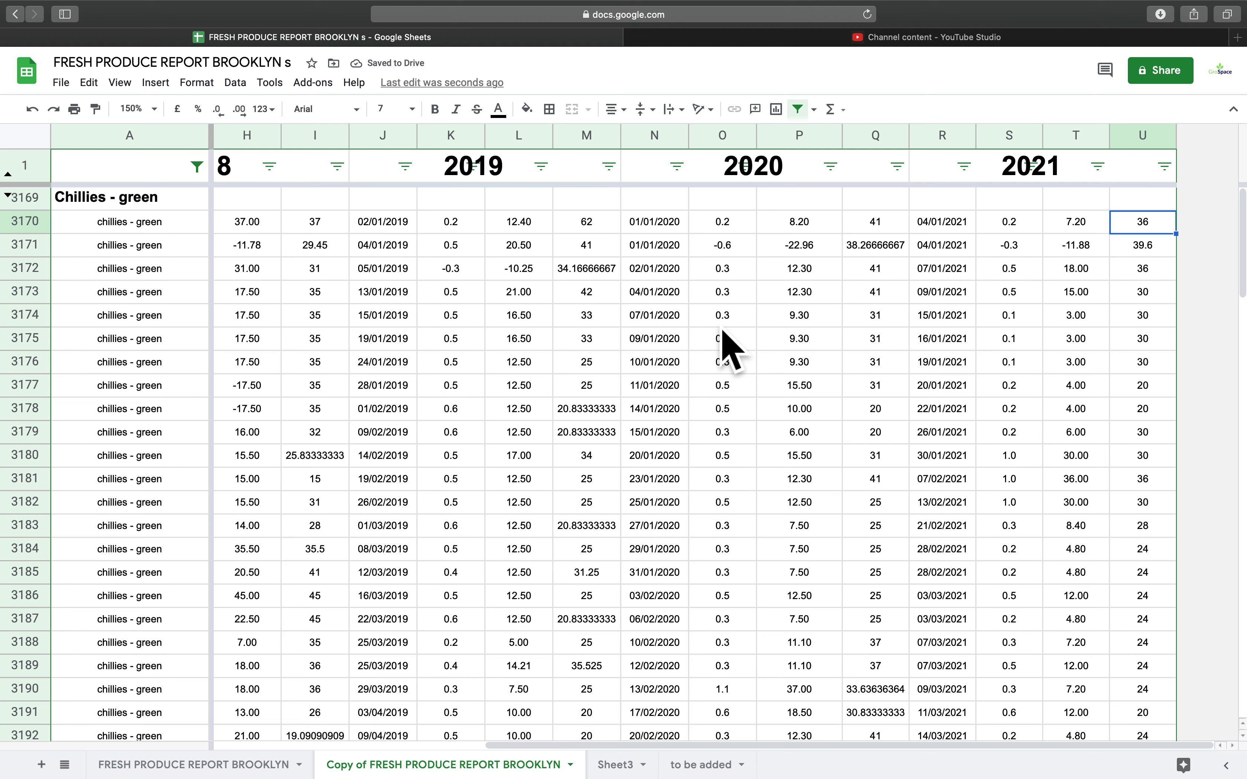
- Hide the chillies - green rows 3170 to 3278 beneath their heading
{"action": "scroll", "coordinate": [580, 335], "scroll_direction": "left", "scroll_amount": 10}
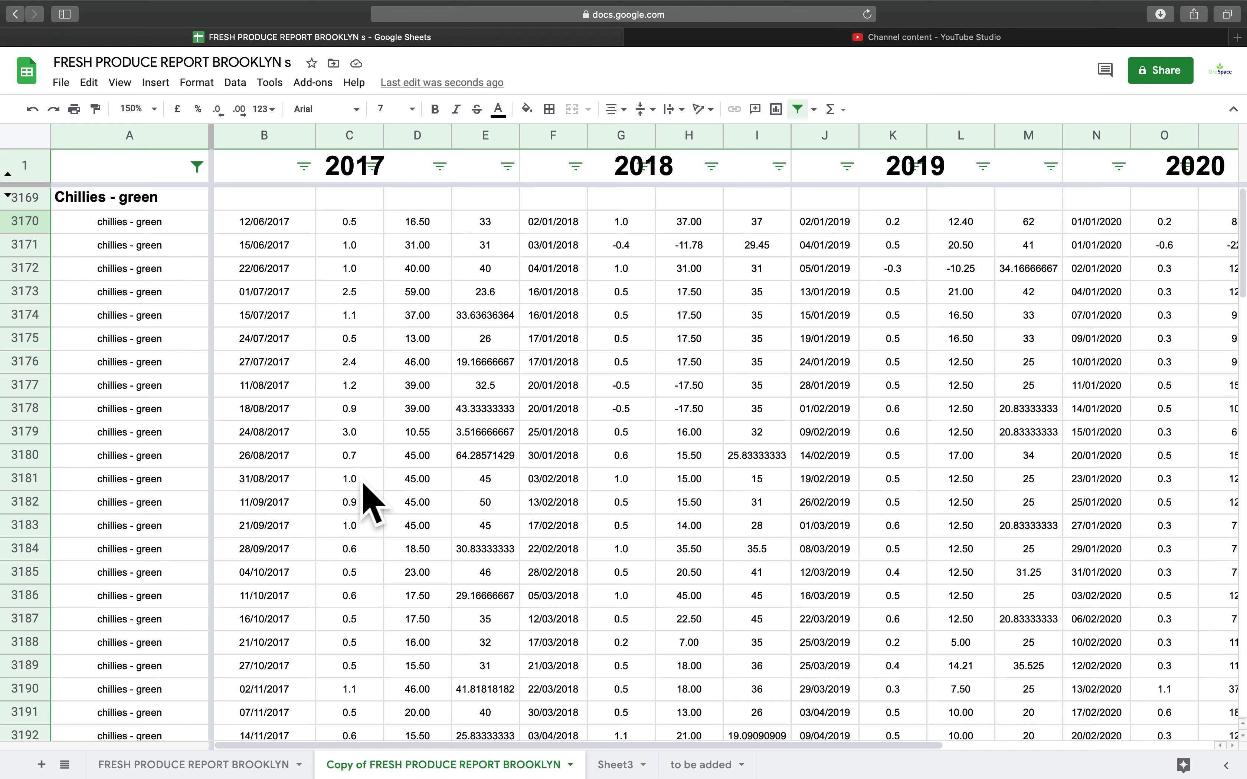
{"action": "scroll", "coordinate": [345, 533], "scroll_direction": "down", "scroll_amount": 16}
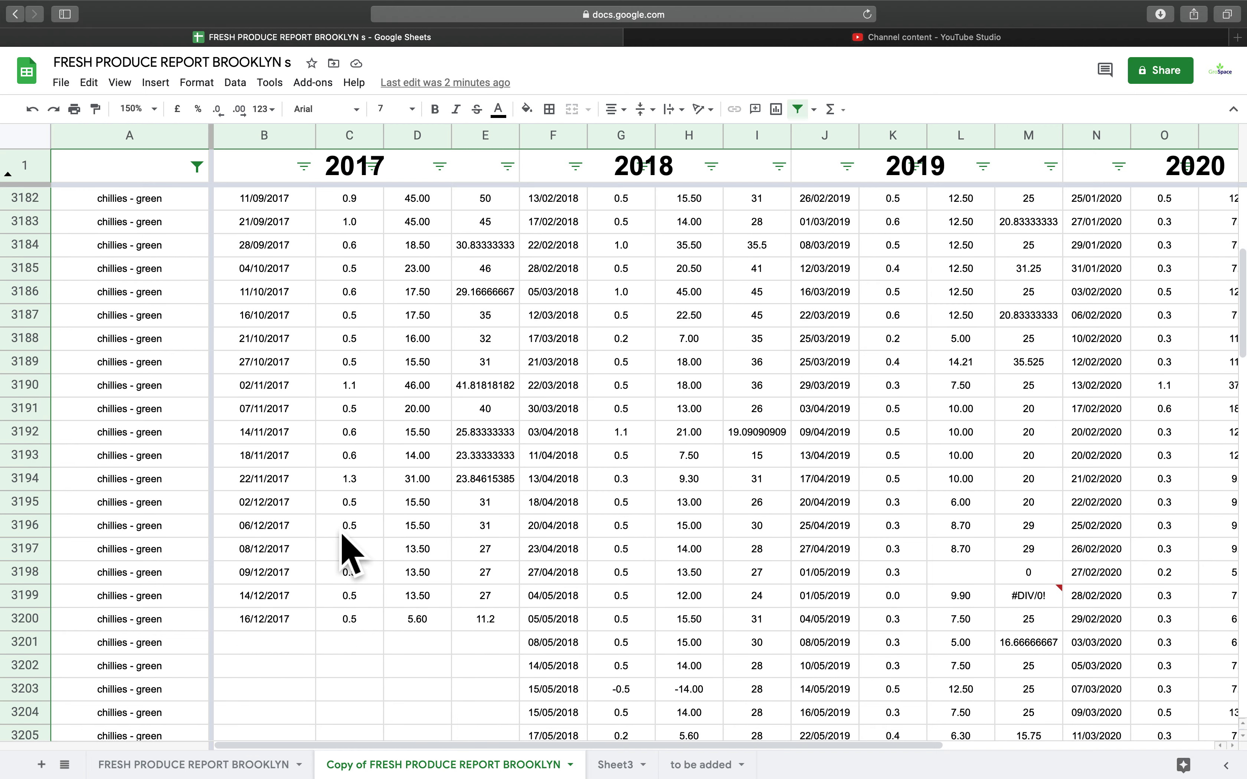
{"action": "scroll", "coordinate": [342, 537], "scroll_direction": "down", "scroll_amount": 14}
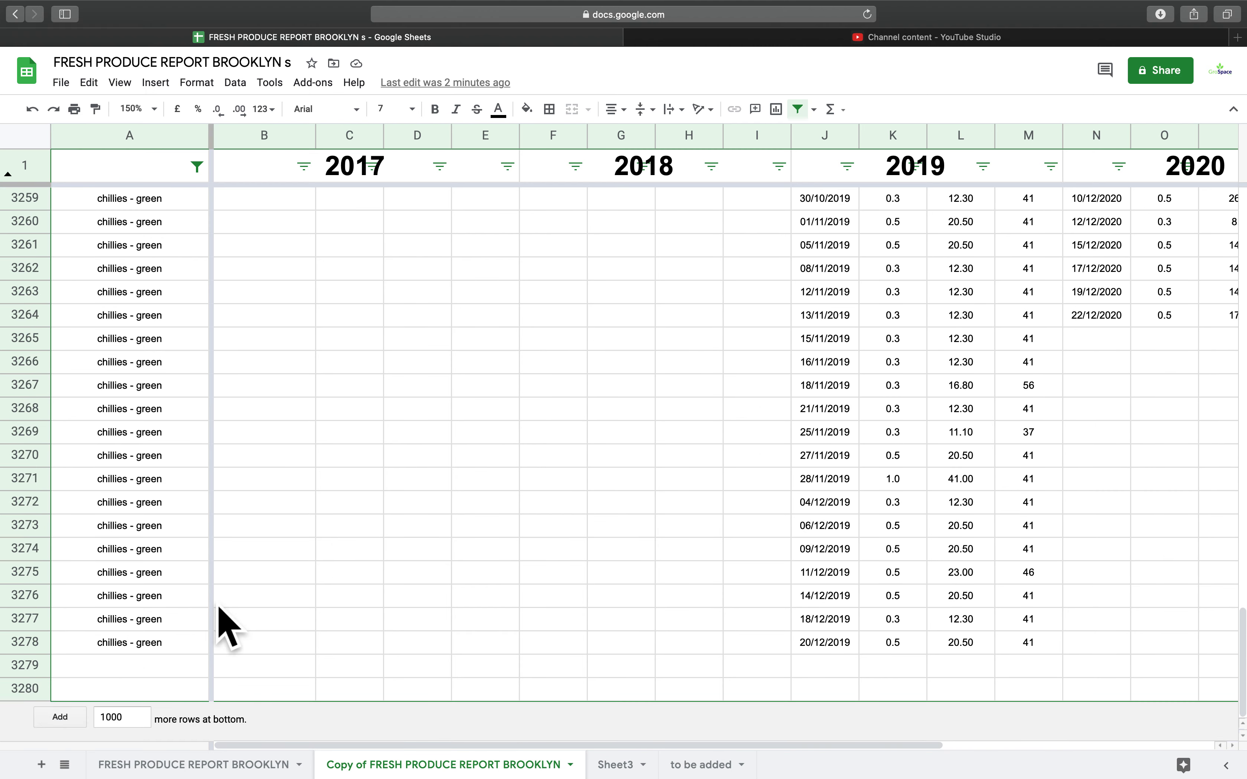
{"action": "scroll", "coordinate": [83, 509], "scroll_direction": "up", "scroll_amount": 20}
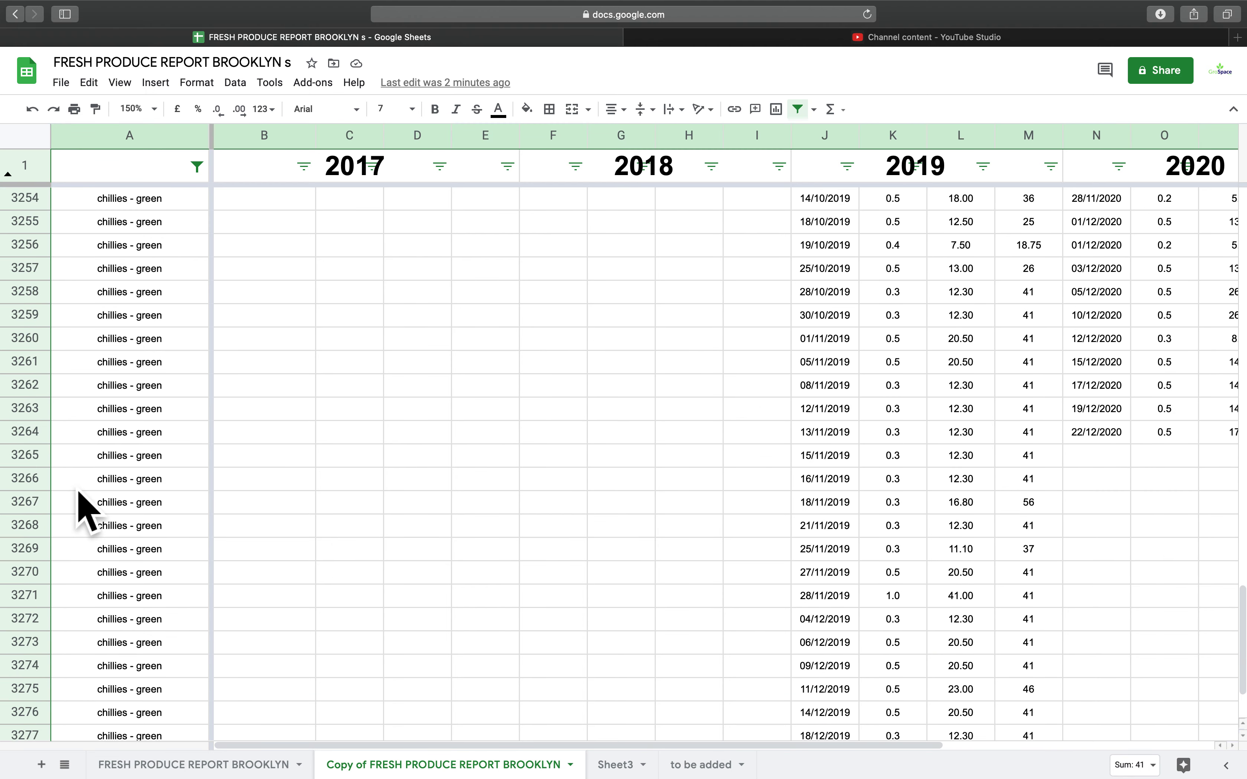
{"action": "left_click", "coordinate": [45, 227], "text": "shift"}
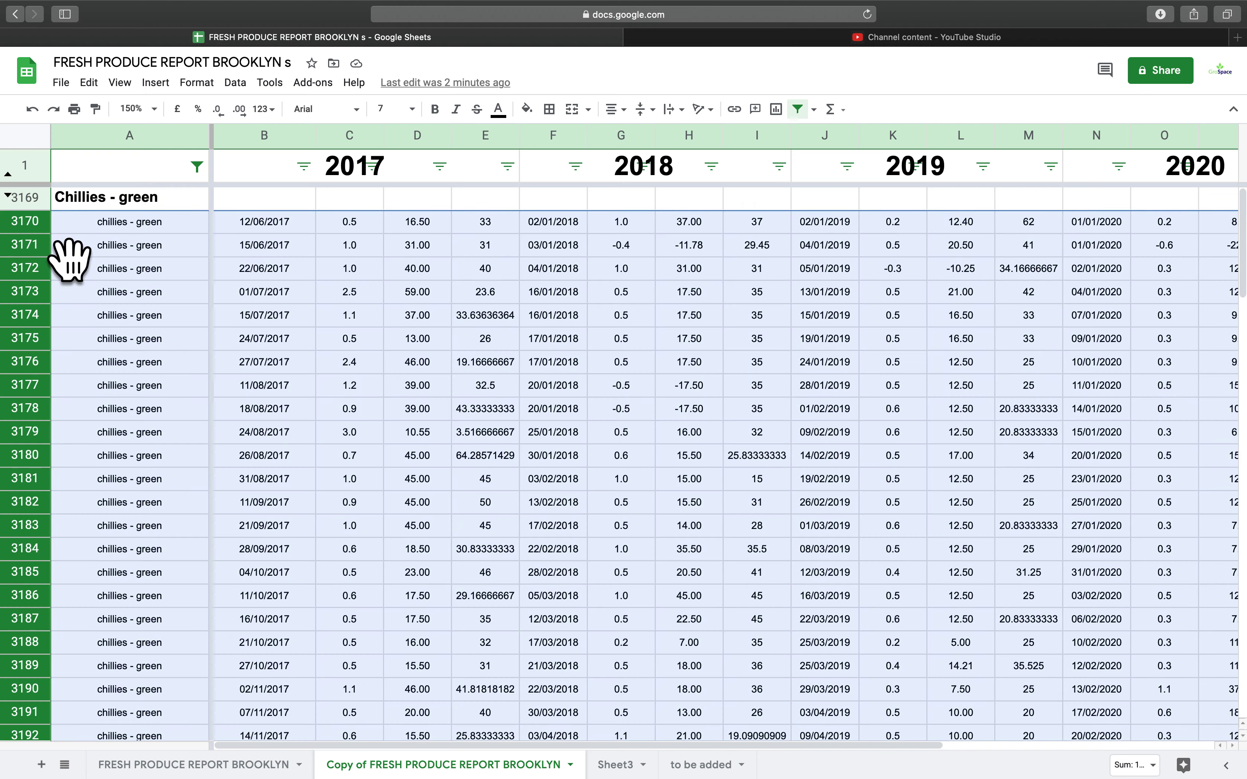
{"action": "right_click", "coordinate": [41, 229]}
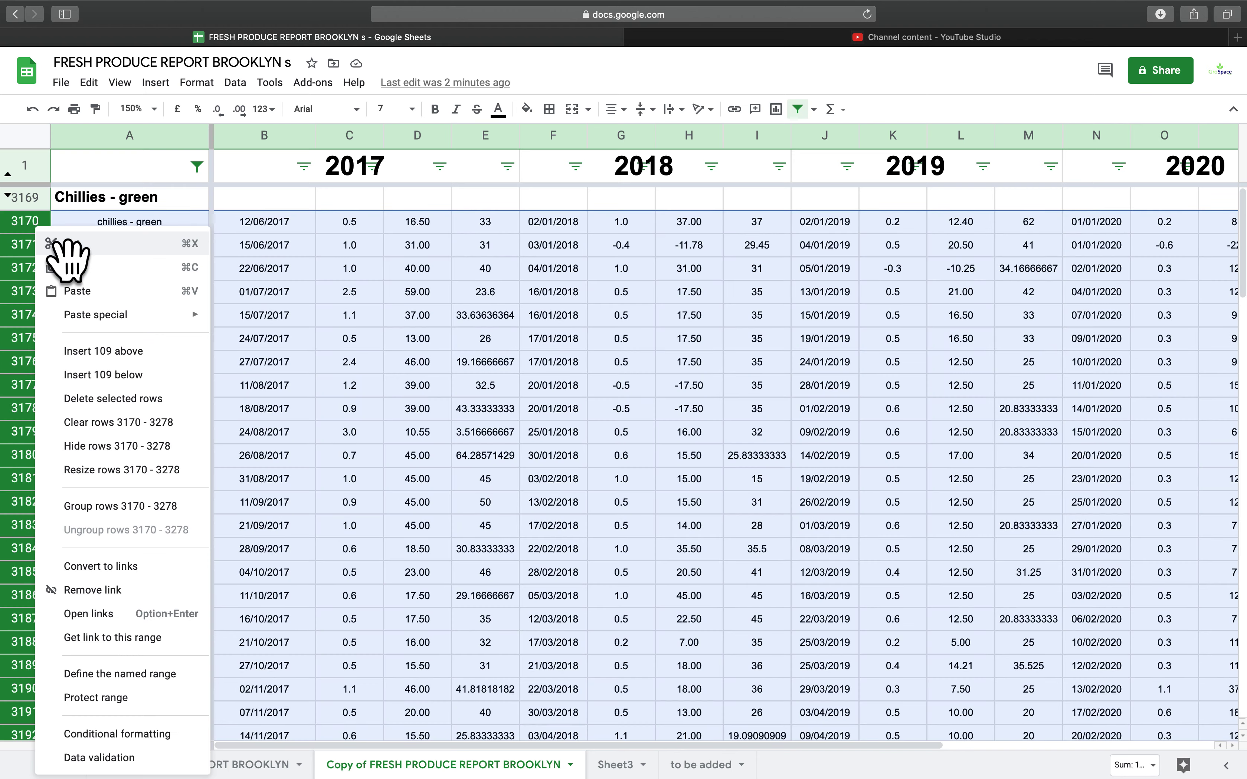
{"action": "left_click", "coordinate": [139, 448]}
- Reset the item name column filter to include all values
{"action": "left_click", "coordinate": [196, 166]}
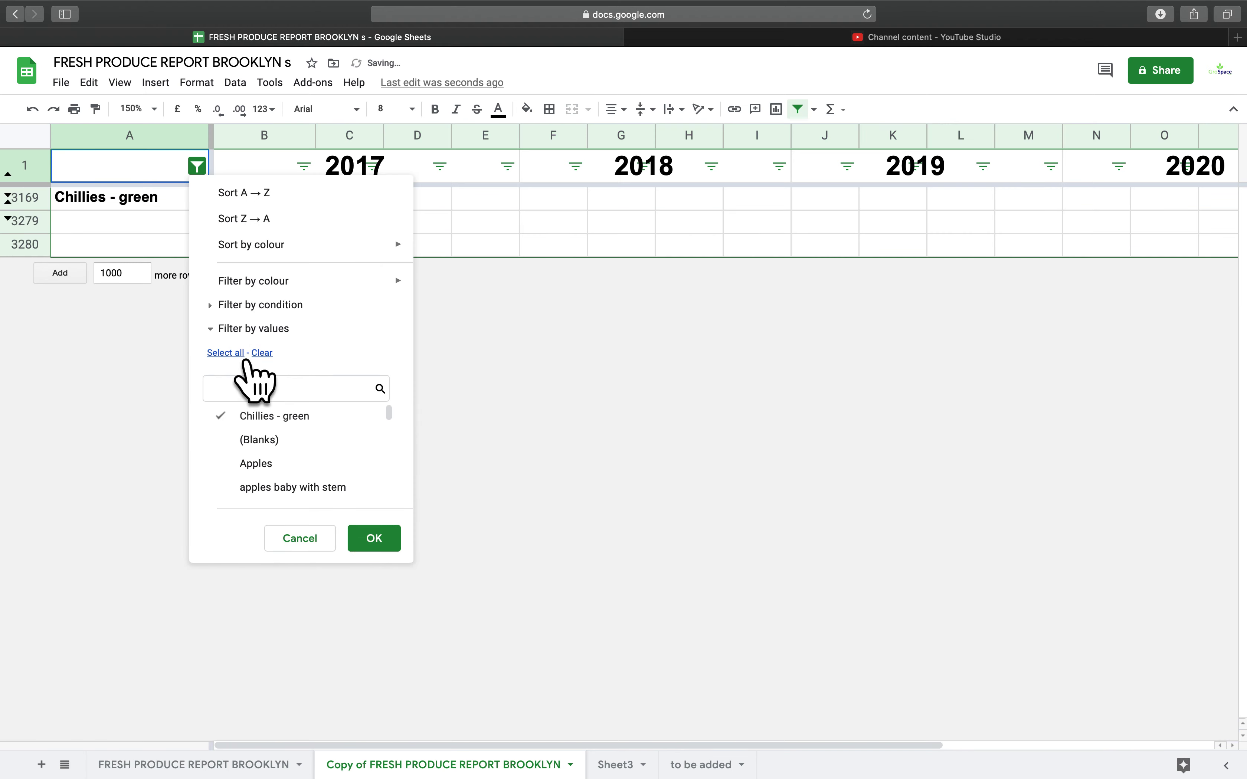
{"action": "left_click", "coordinate": [226, 353]}
{"action": "left_click", "coordinate": [397, 547]}
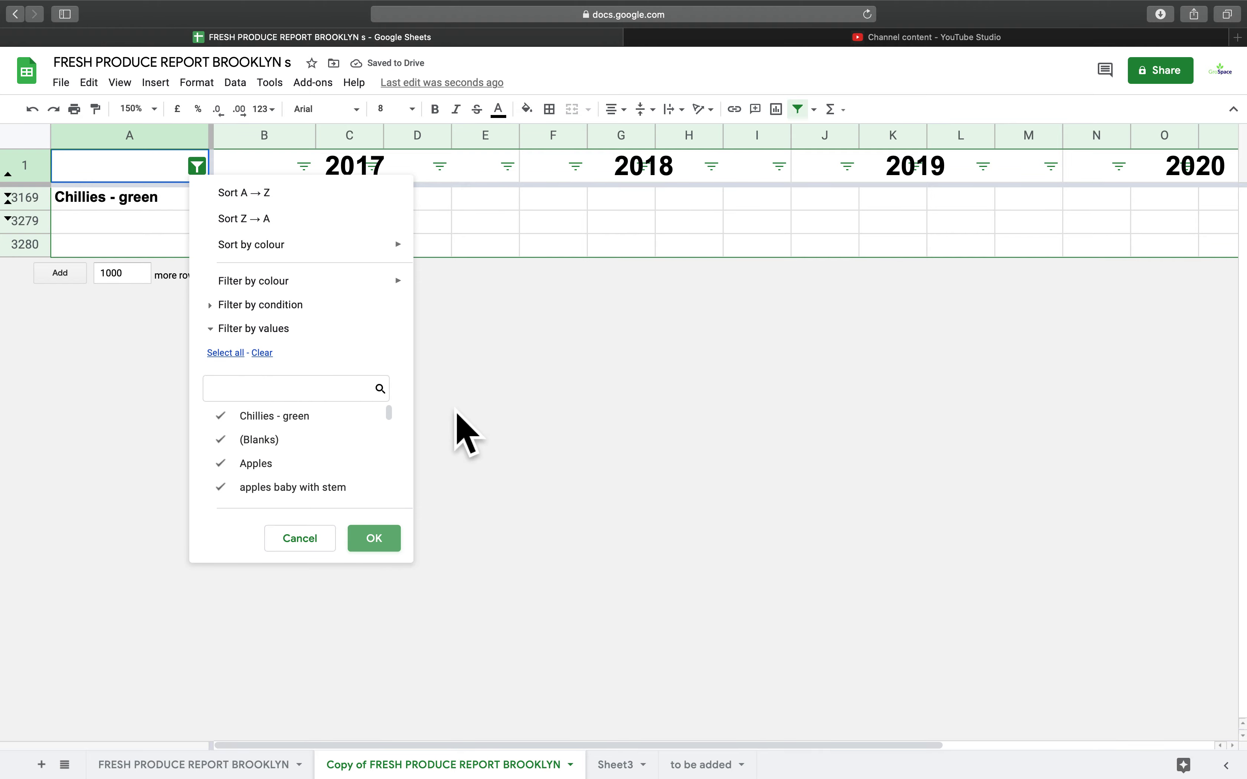
{"action": "scroll", "coordinate": [162, 410], "scroll_direction": "up", "scroll_amount": 2}
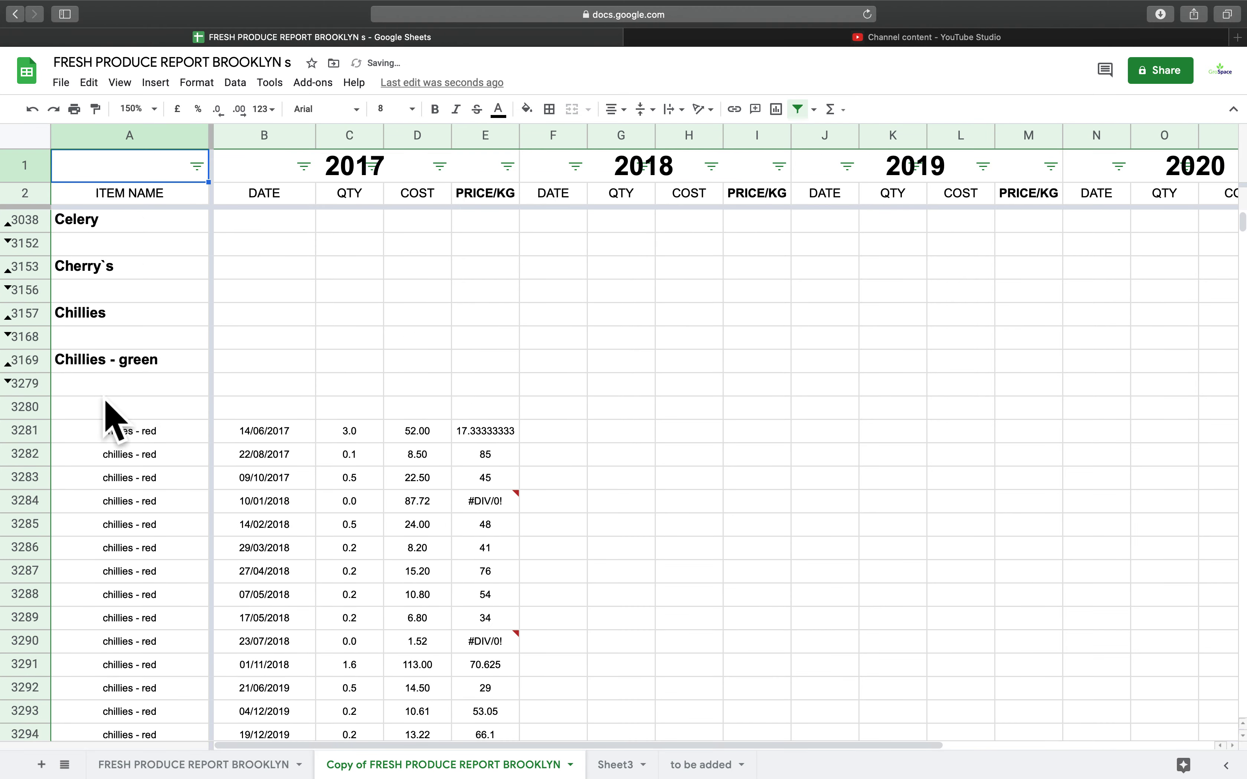
- Copy the Chillies - green heading into A3280 above the red chillies and change its text to "Chillies - red"
{"action": "left_click", "coordinate": [144, 370]}
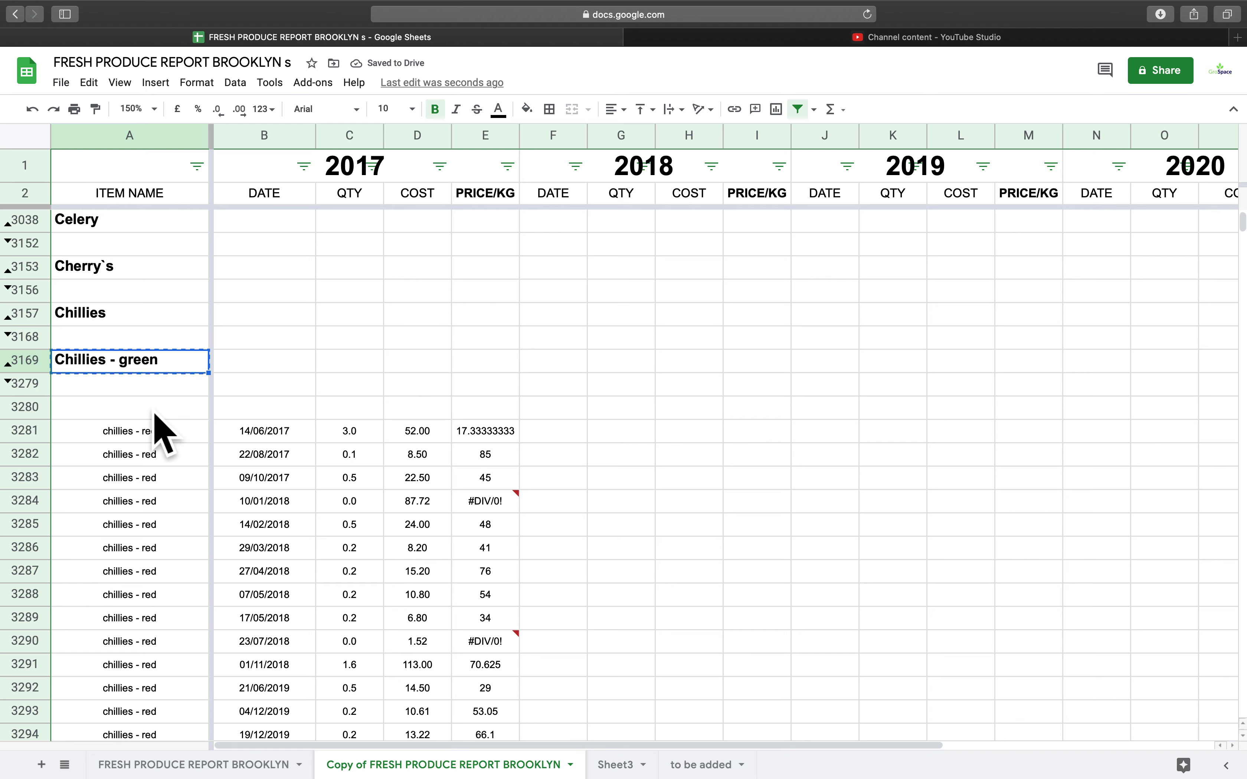
{"action": "left_click", "coordinate": [154, 410]}
{"action": "type", "text": "Chillies - green"}
{"action": "double_click", "coordinate": [170, 415]}
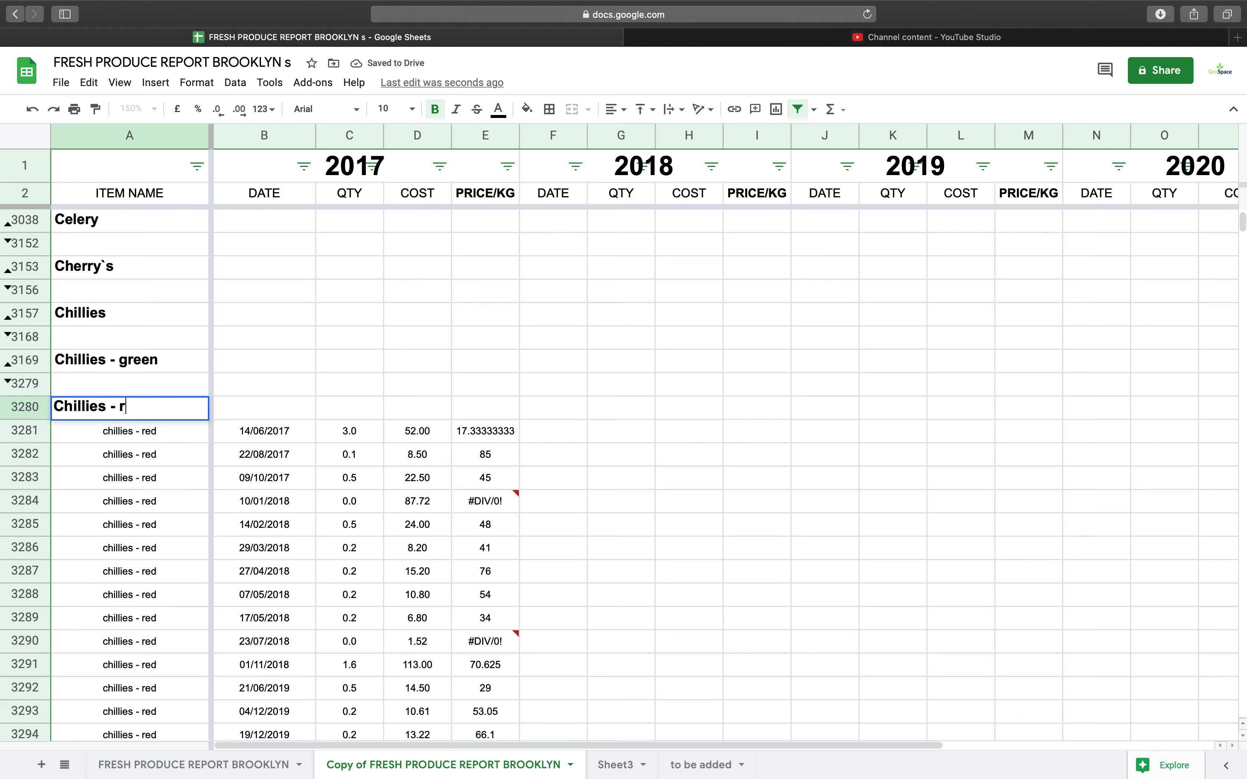
{"action": "key", "text": "Return"}
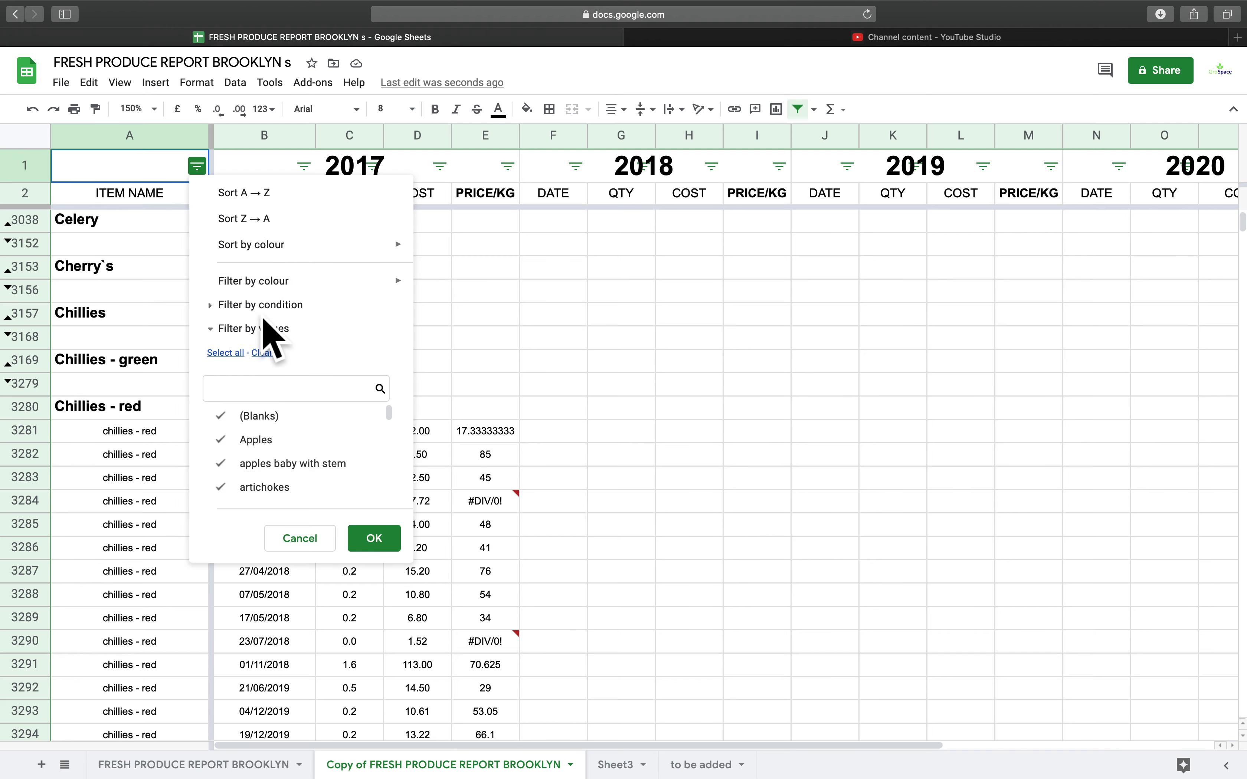
{"action": "left_click", "coordinate": [262, 307]}
{"action": "left_click", "coordinate": [281, 335]}
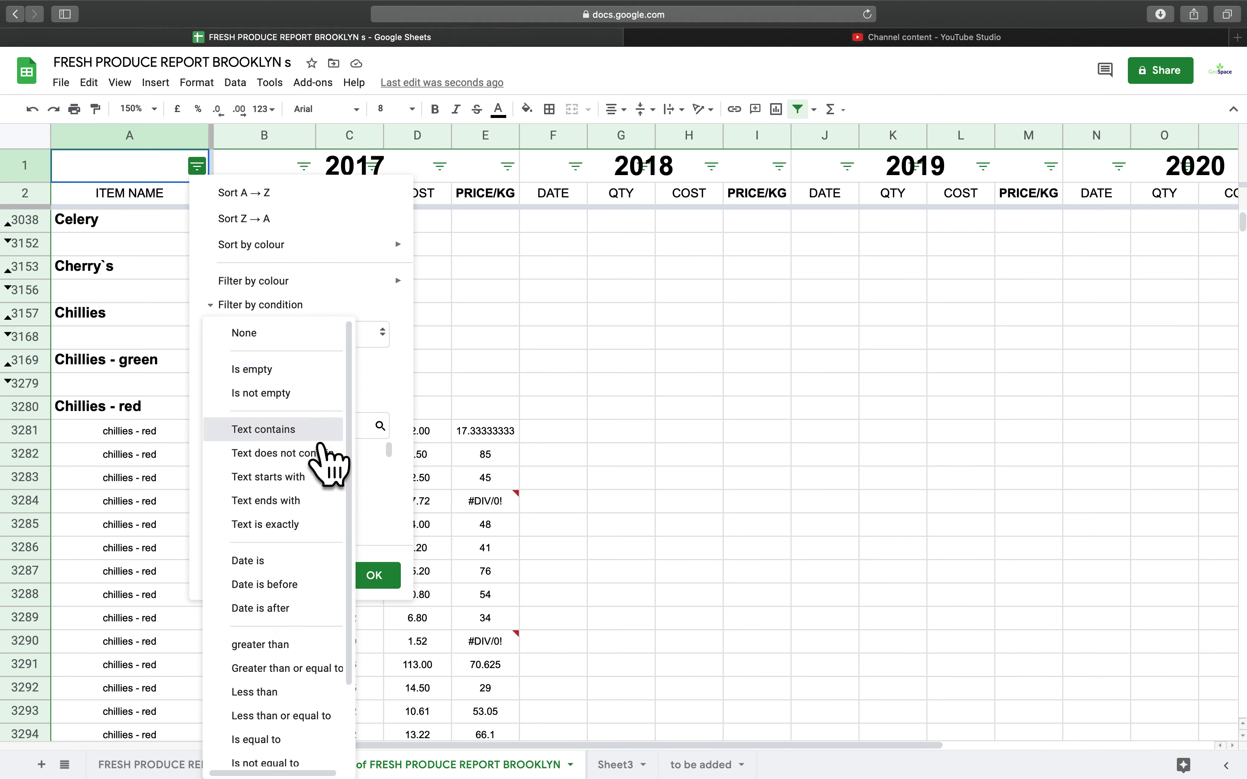
{"action": "left_click", "coordinate": [273, 429]}
{"action": "left_click", "coordinate": [267, 376]}
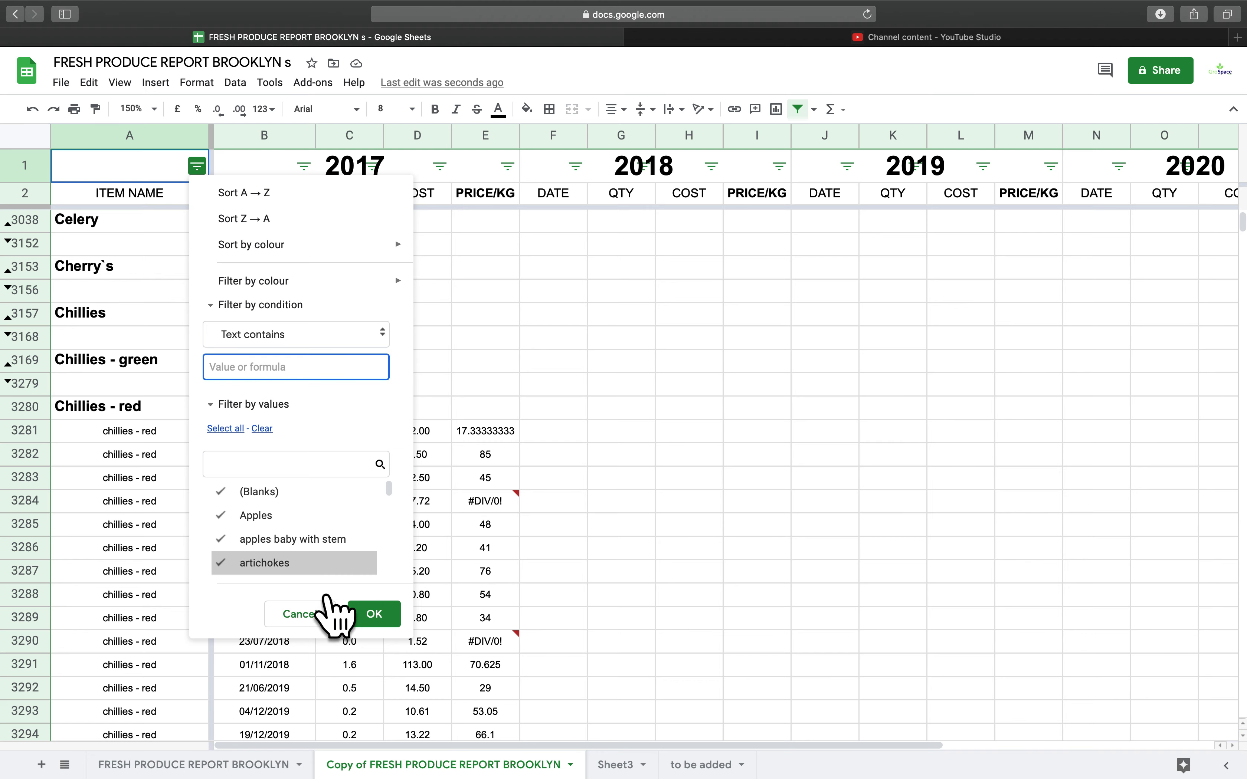
{"action": "left_click", "coordinate": [324, 621]}
- Filter the item name column to show only Chillies - red, searching its values for "red"
{"action": "left_click", "coordinate": [198, 167]}
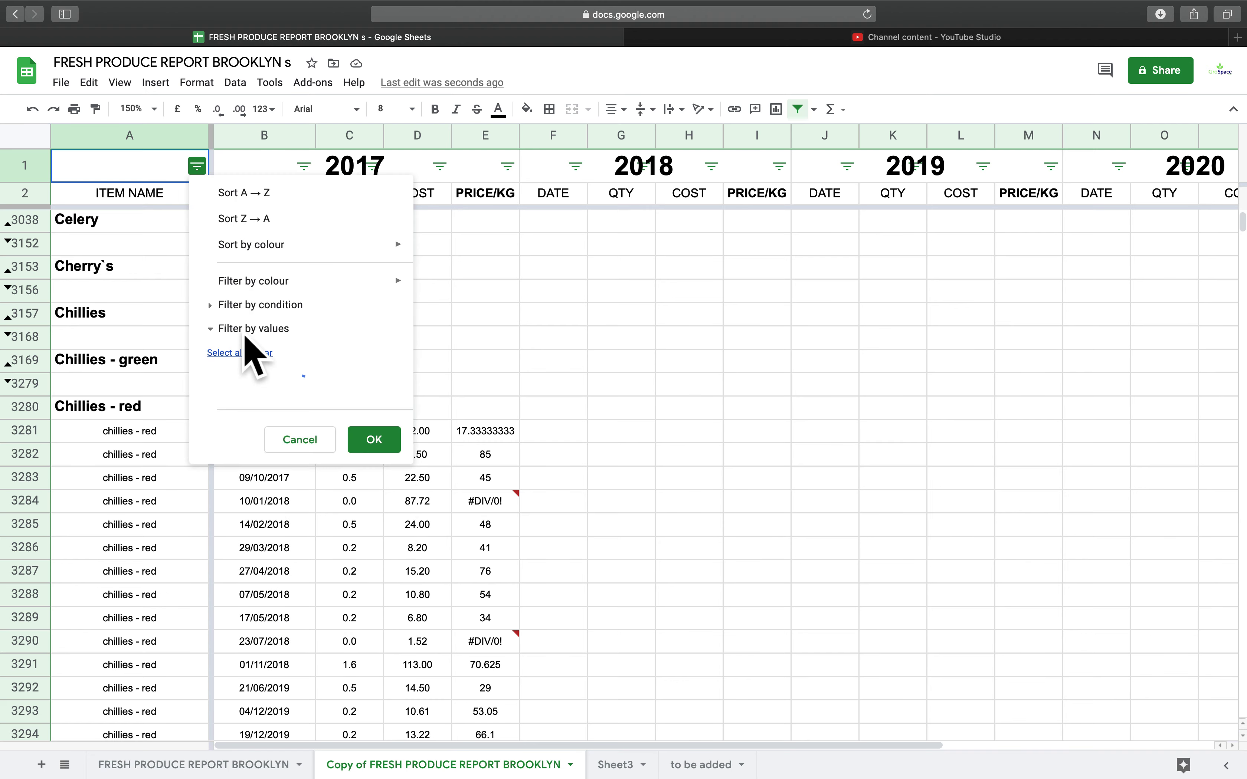
{"action": "left_click", "coordinate": [262, 353]}
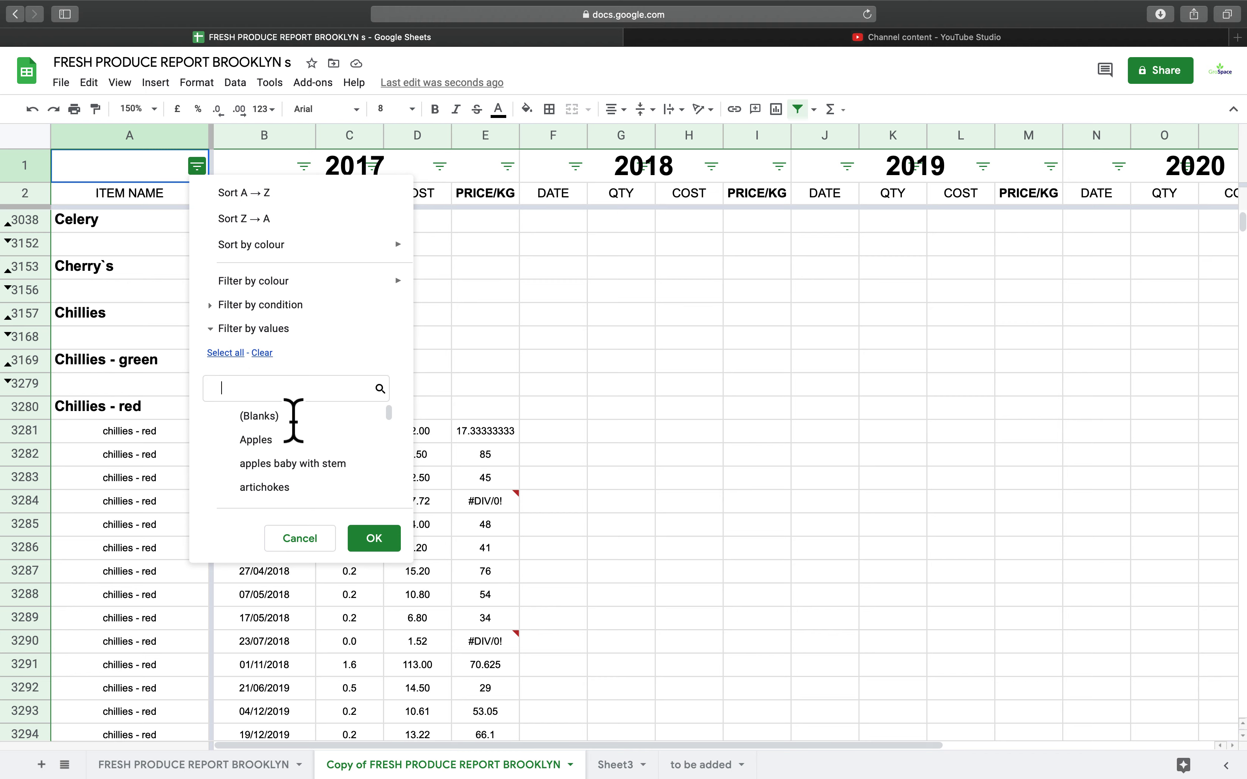
{"action": "type", "text": "red"}
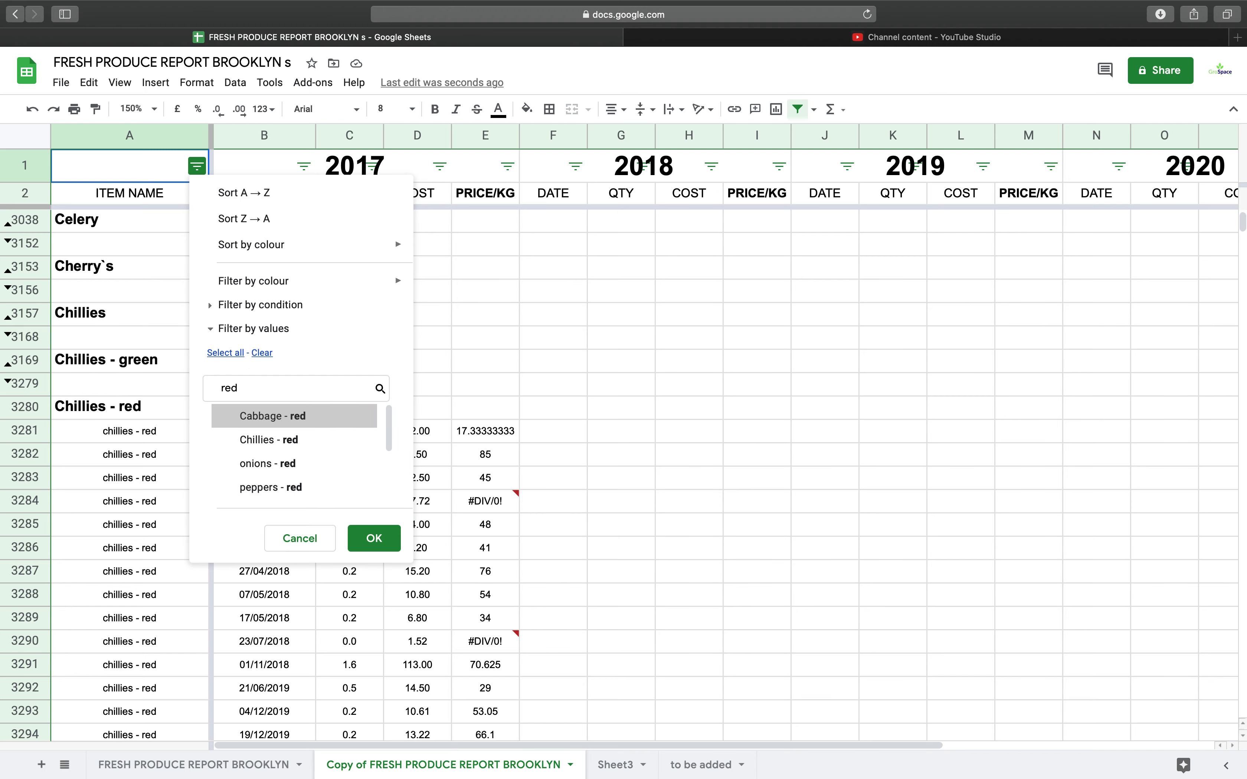
{"action": "key", "text": "Down"}
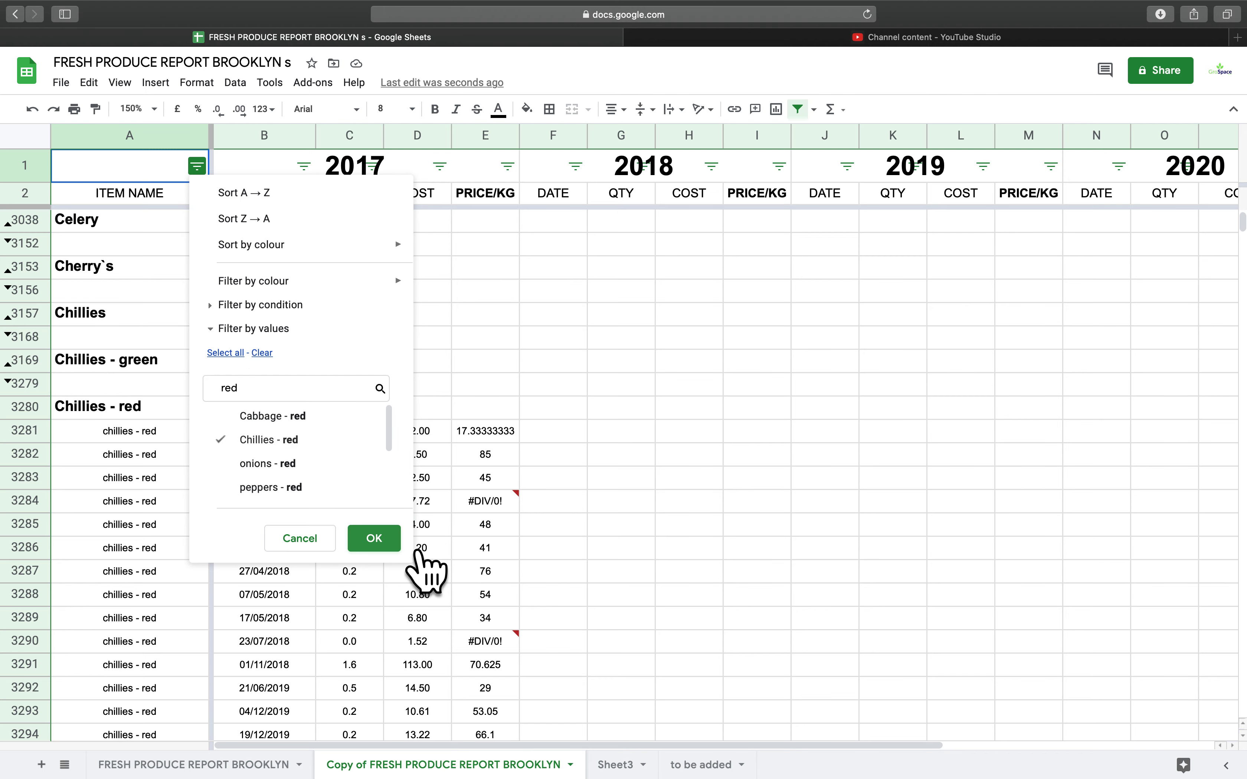
{"action": "left_click", "coordinate": [398, 547]}
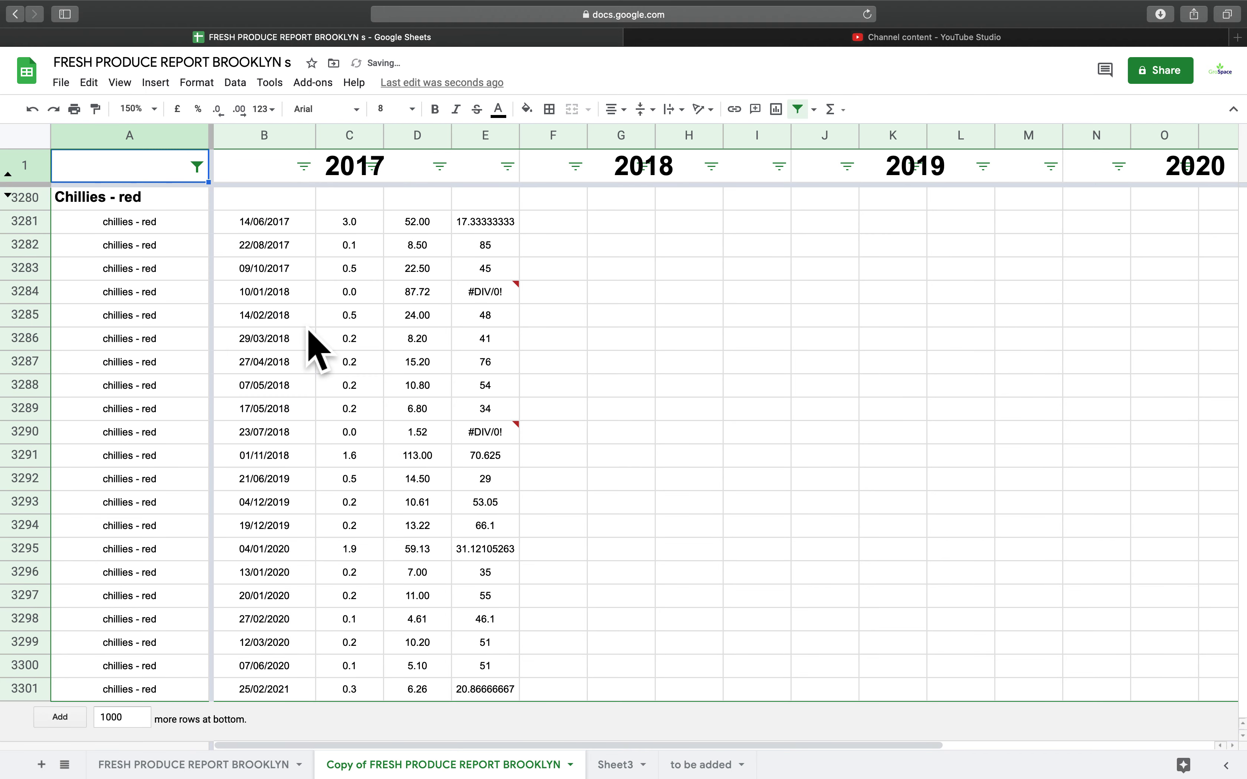
- Move the 2018 chillies - red entries in B3284:E3291 to the 2018 columns, starting at F3281
{"action": "left_click", "coordinate": [276, 228]}
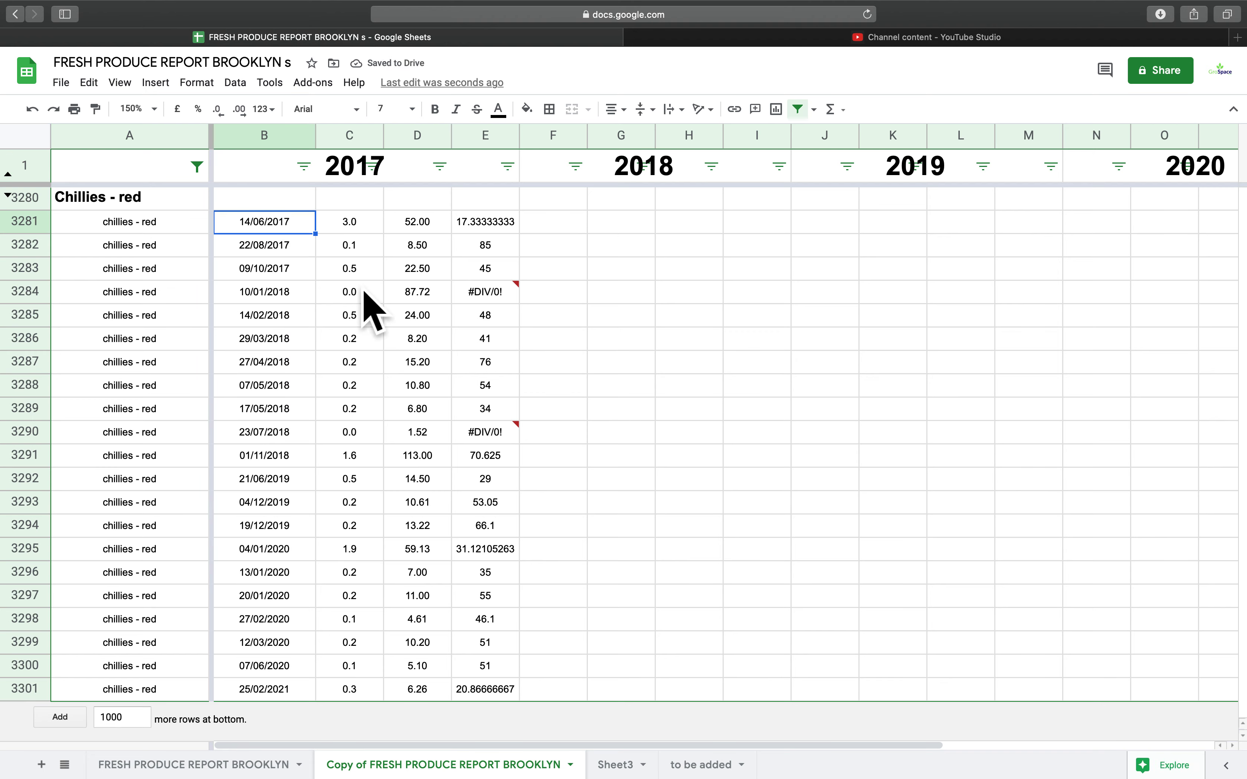
{"action": "left_click", "coordinate": [284, 294]}
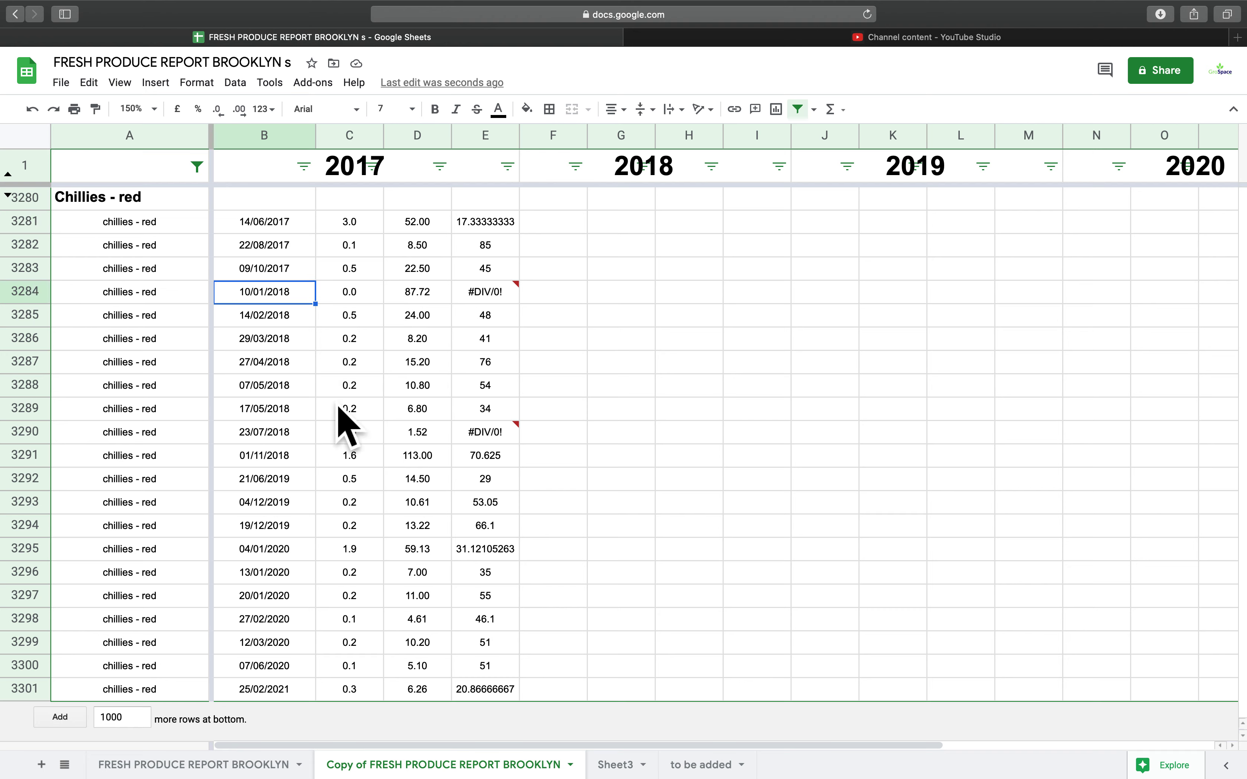
{"action": "left_click", "coordinate": [510, 458], "text": "shift"}
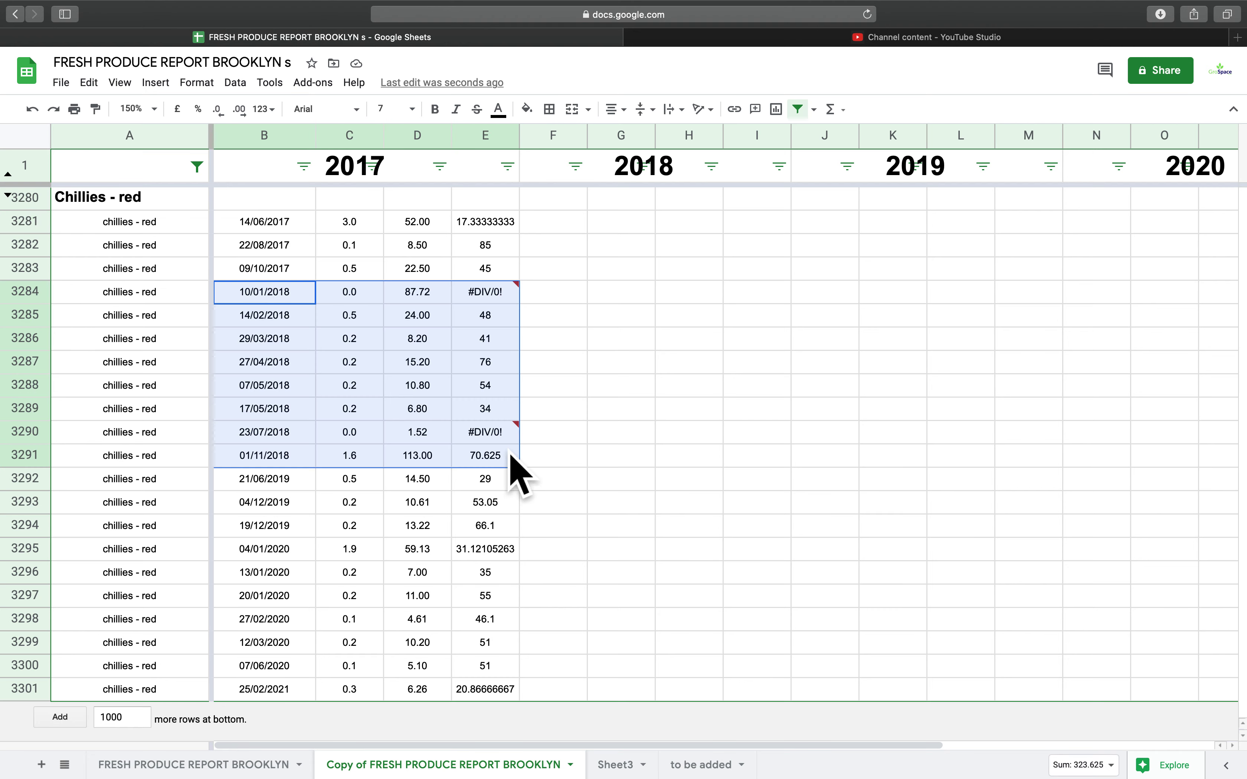
{"action": "key", "text": "super+c"}
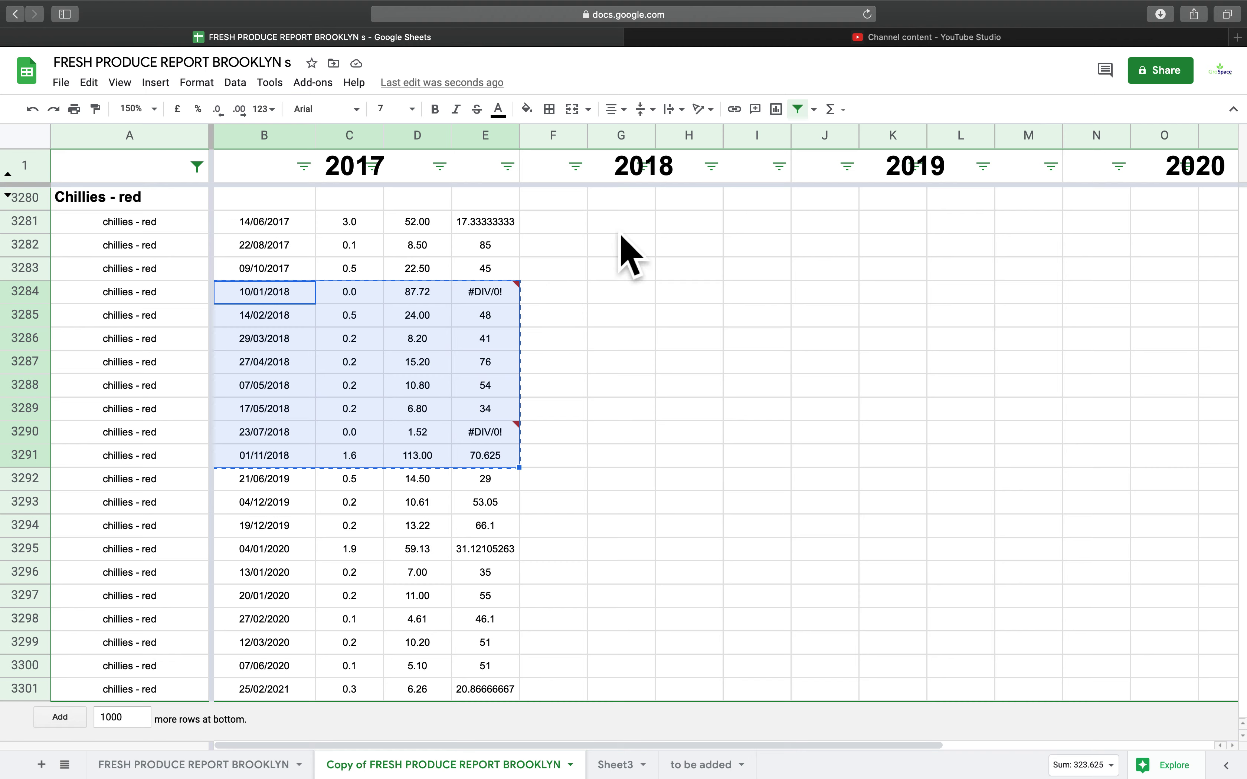
{"action": "left_click", "coordinate": [571, 231]}
{"action": "key", "text": "super+v"}
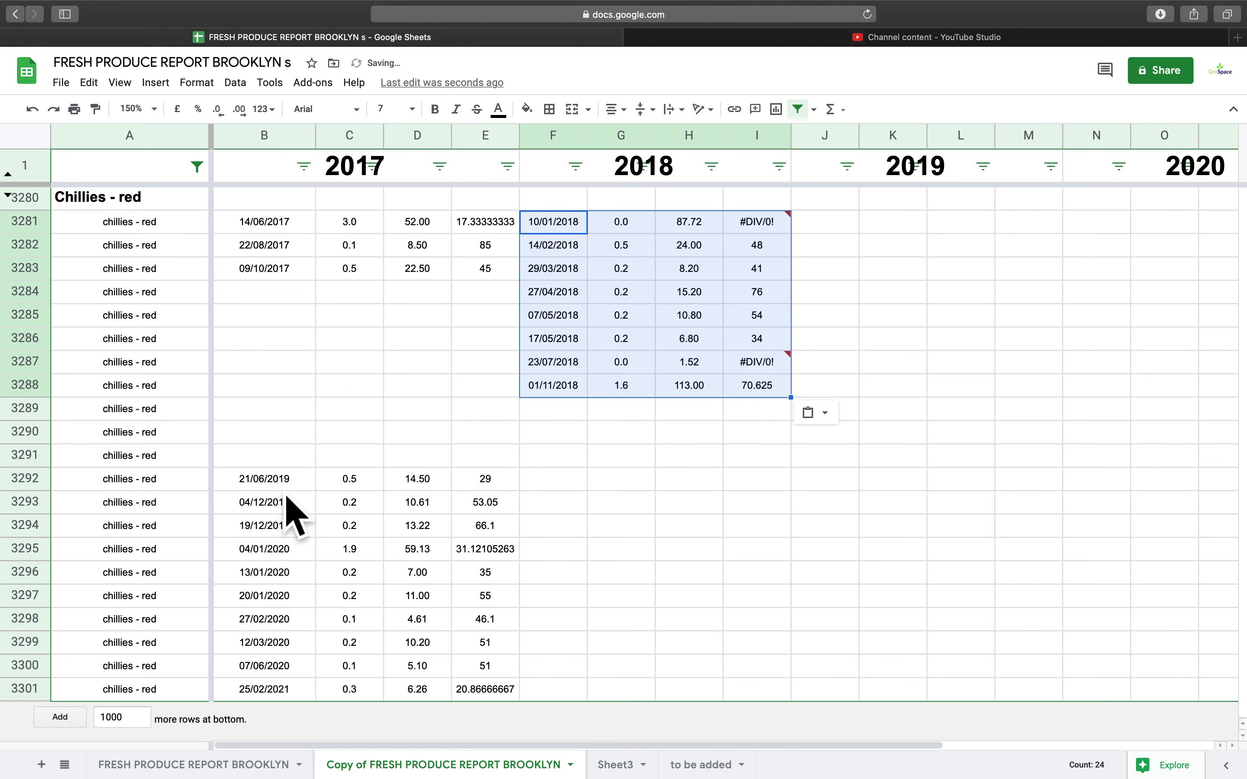
- Move the 2019 chillies - red entries in B3292:E3294 to the 2019 columns, starting at J3281
{"action": "left_click", "coordinate": [290, 487]}
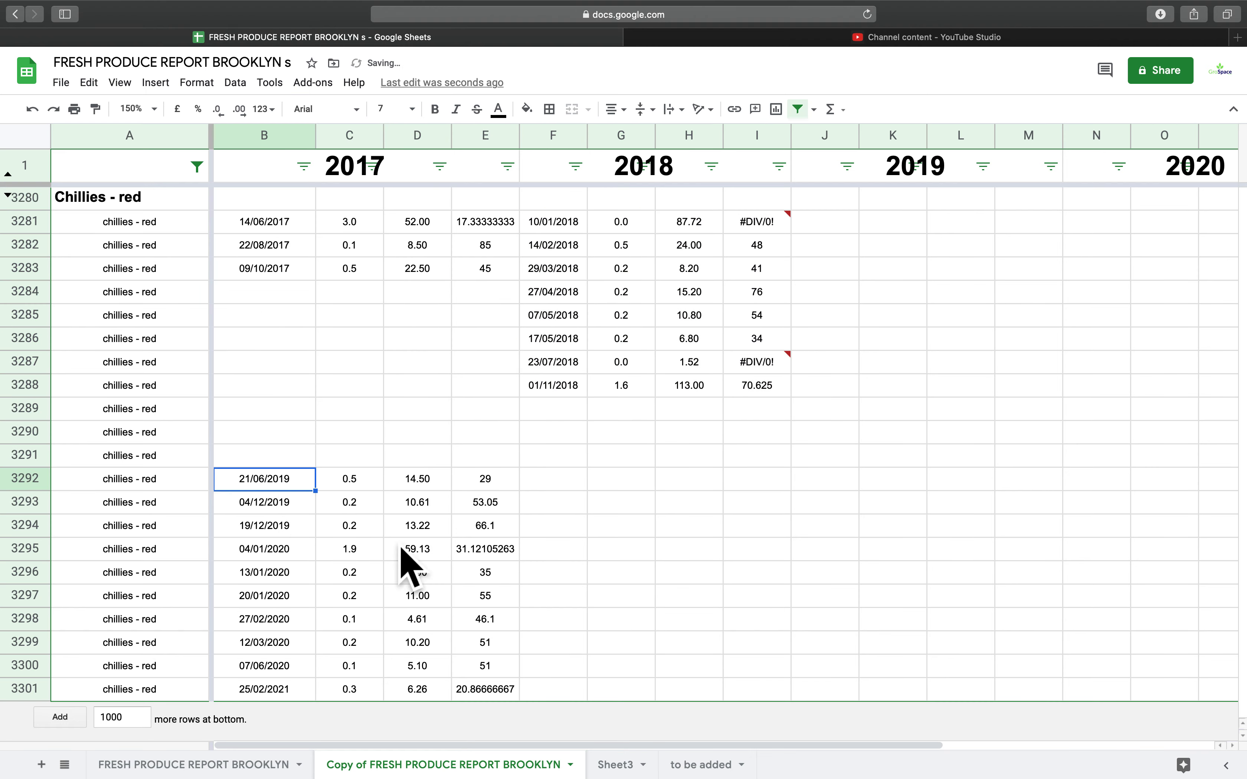
{"action": "left_click", "coordinate": [485, 532], "text": "shift"}
{"action": "key", "text": "super+x"}
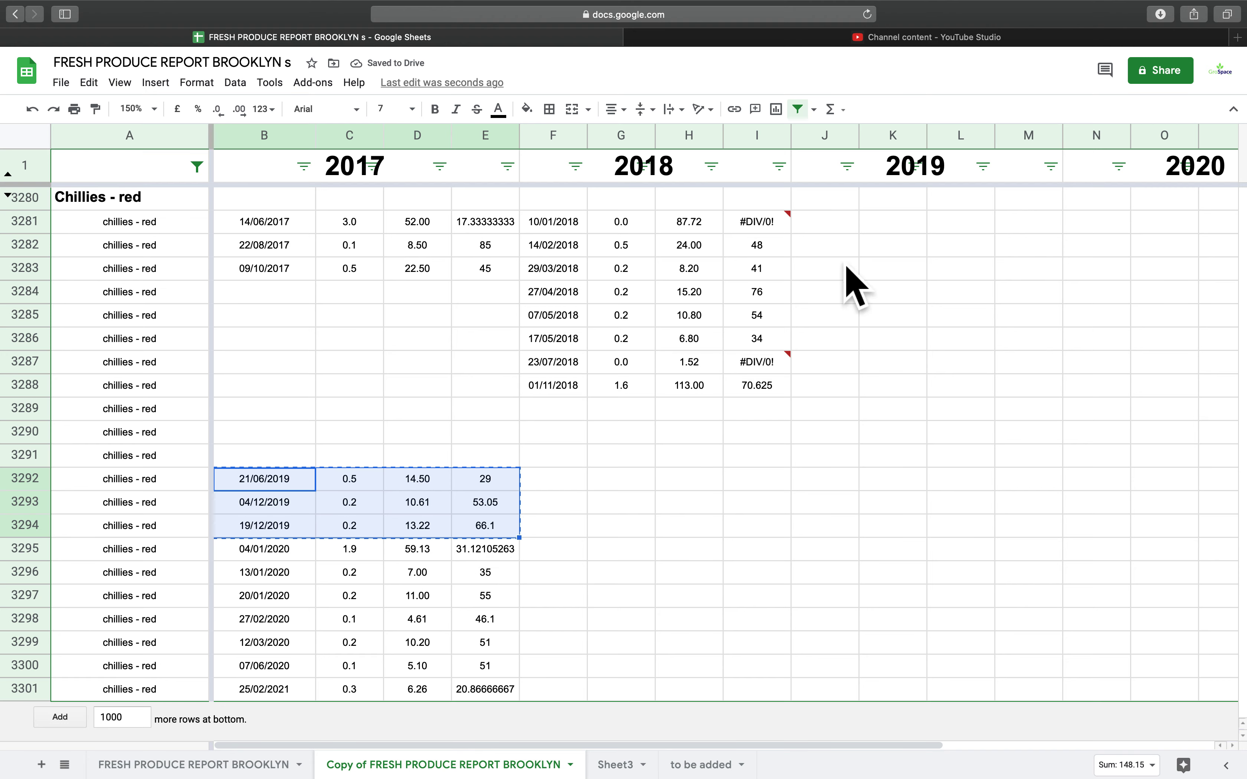
{"action": "left_click", "coordinate": [827, 225]}
{"action": "key", "text": "super+v"}
- Move the 2020 chillies - red entries in B3295:E3300 to the 2020 columns, starting at N3281
{"action": "left_click", "coordinate": [304, 550]}
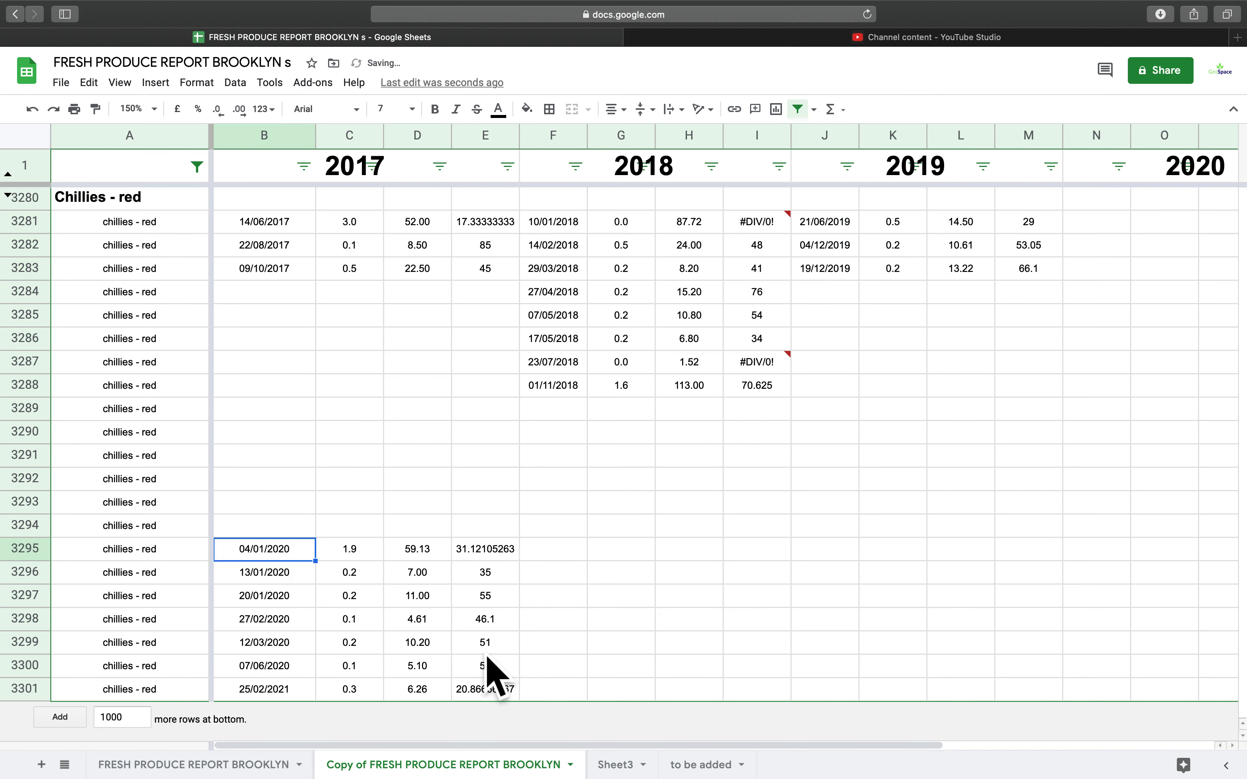
{"action": "left_click", "coordinate": [493, 693], "text": "shift"}
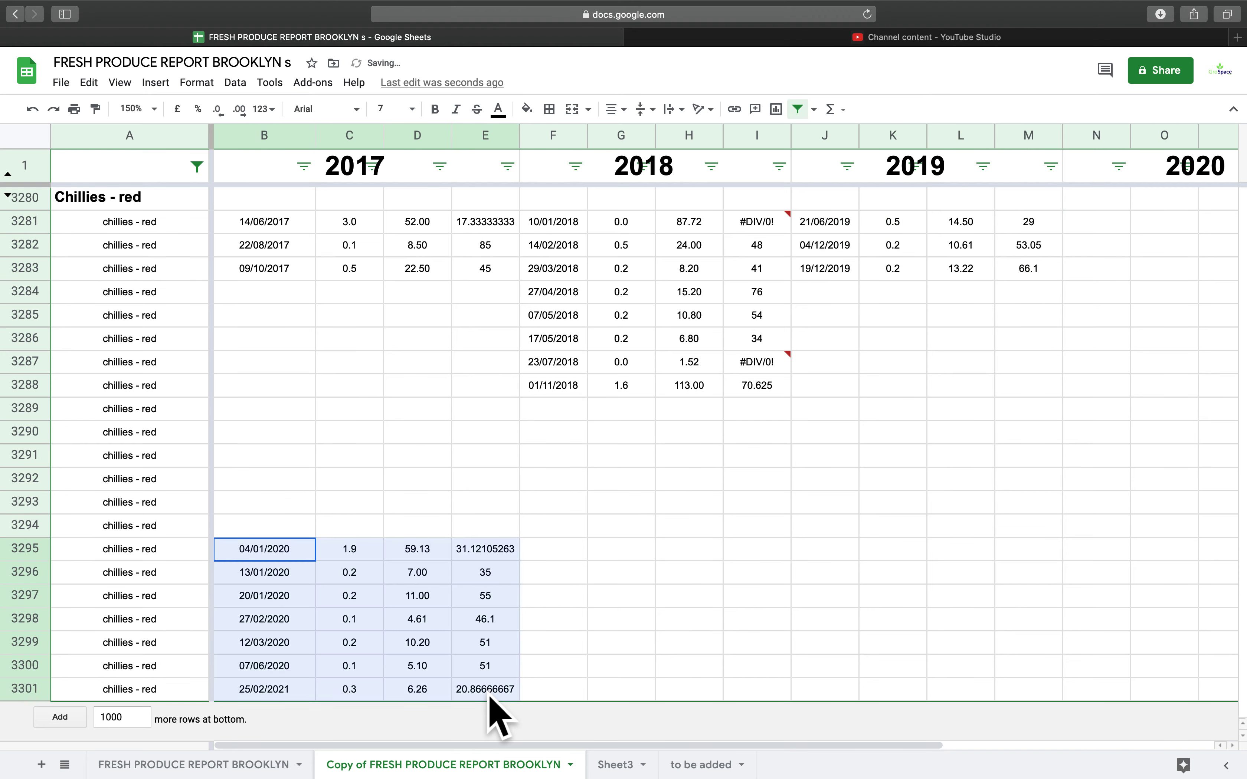
{"action": "left_click", "coordinate": [488, 670], "text": "shift"}
{"action": "key", "text": "super+c"}
{"action": "left_click", "coordinate": [1123, 230]}
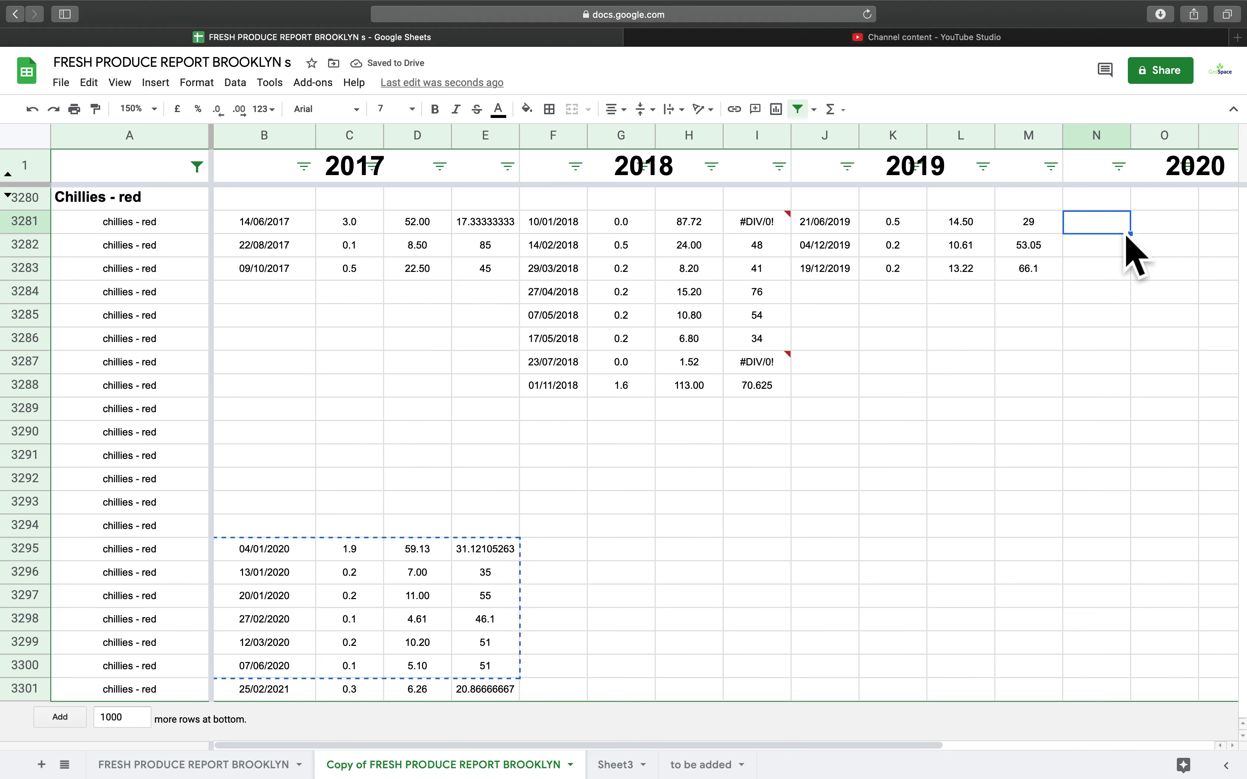
{"action": "key", "text": "super+v"}
- Move the 2021 chillies - red entry in B3301:E3301 to the 2021 columns, starting at R3281
{"action": "left_click", "coordinate": [286, 693]}
{"action": "left_click", "coordinate": [487, 691], "text": "shift"}
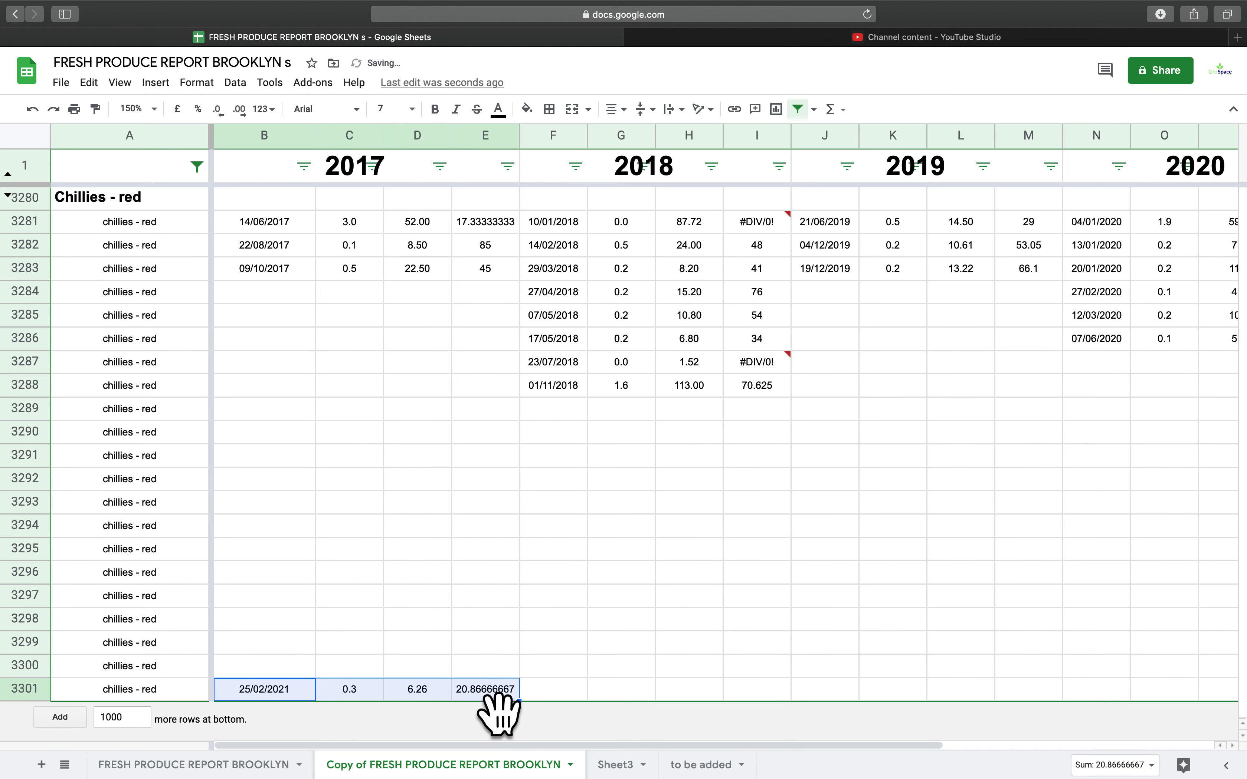
{"action": "scroll", "coordinate": [928, 335], "scroll_direction": "right", "scroll_amount": 5}
{"action": "left_click", "coordinate": [952, 227]}
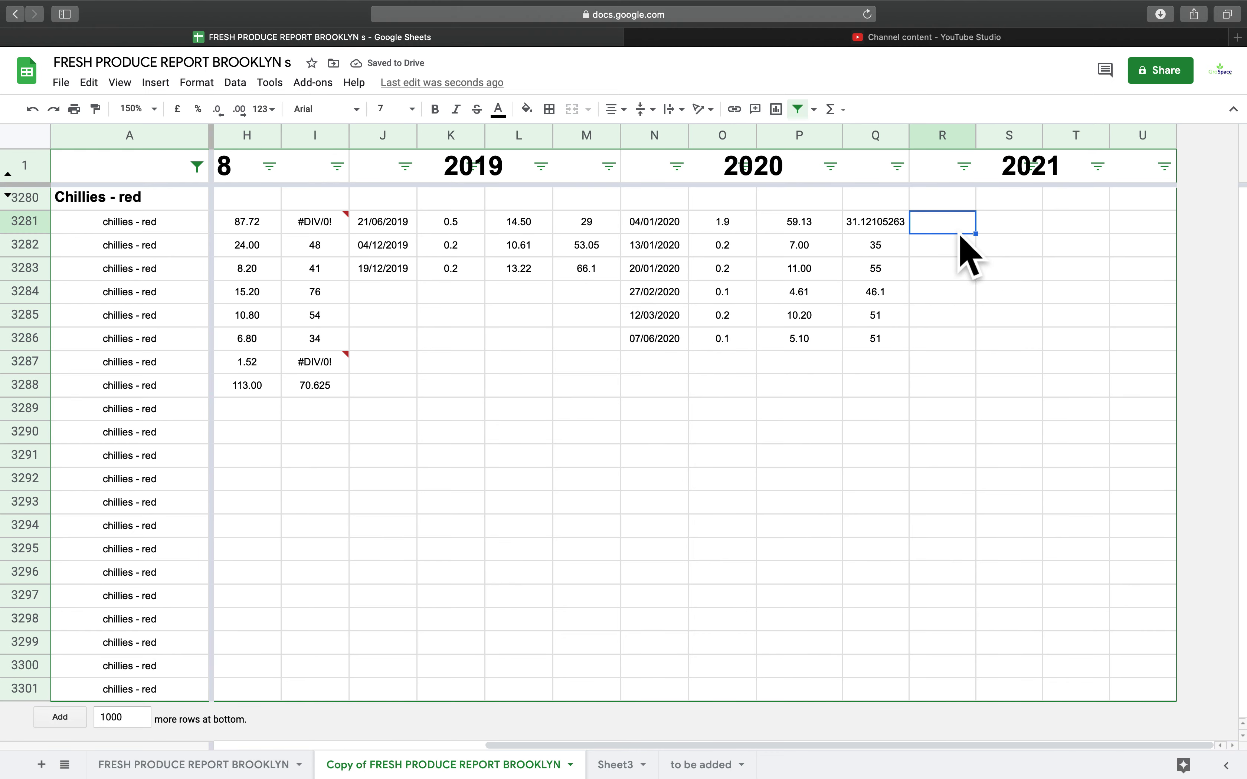
{"action": "key", "text": "super+v"}
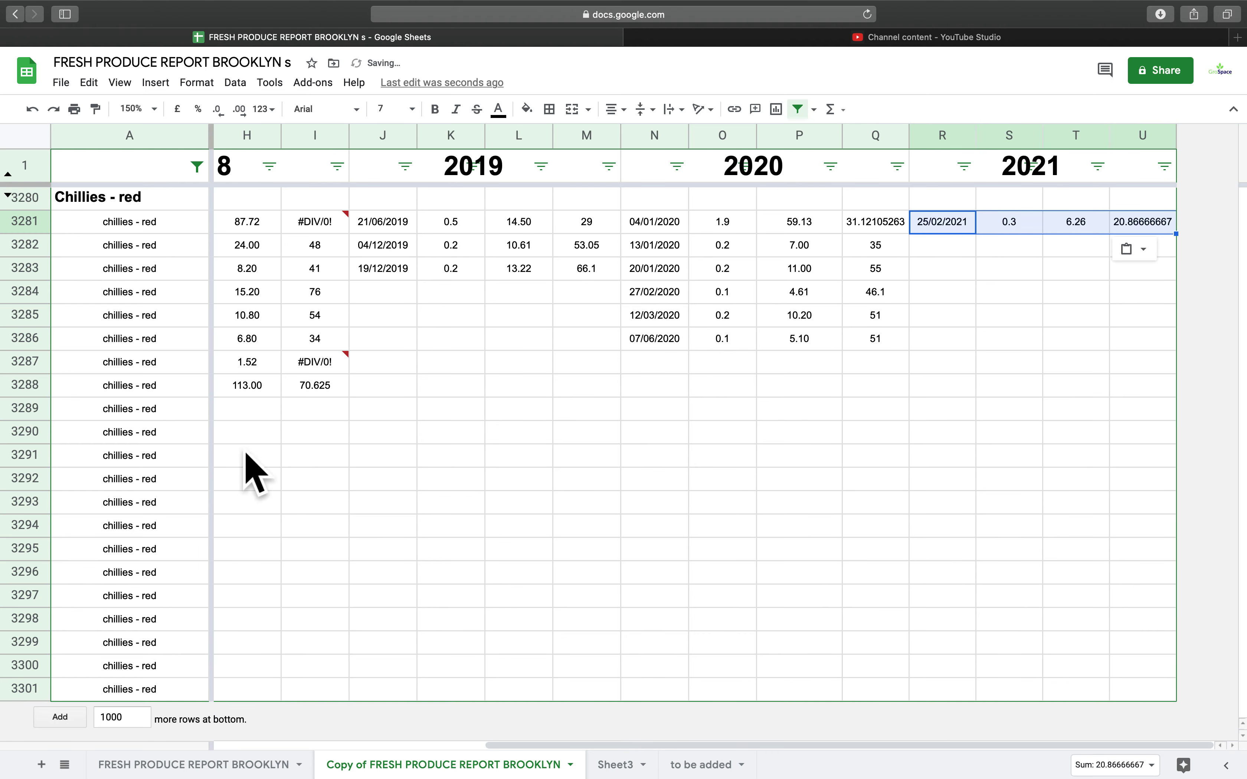
- Clear the surplus item names in A3300:A3301 and delete the surplus chillies - red rows 3289 to 3299
{"action": "left_click_drag", "start_coordinate": [69, 671], "coordinate": [78, 687]}
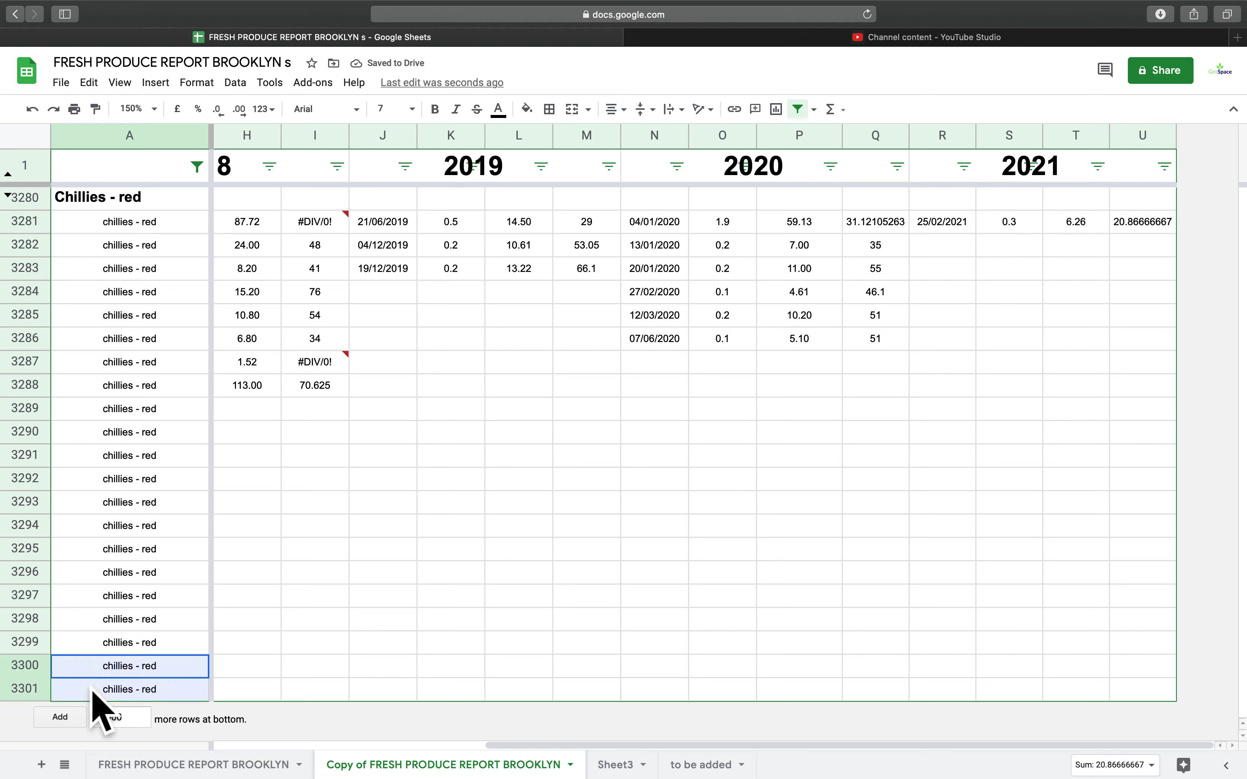
{"action": "left_click_drag", "start_coordinate": [137, 643], "coordinate": [57, 652]}
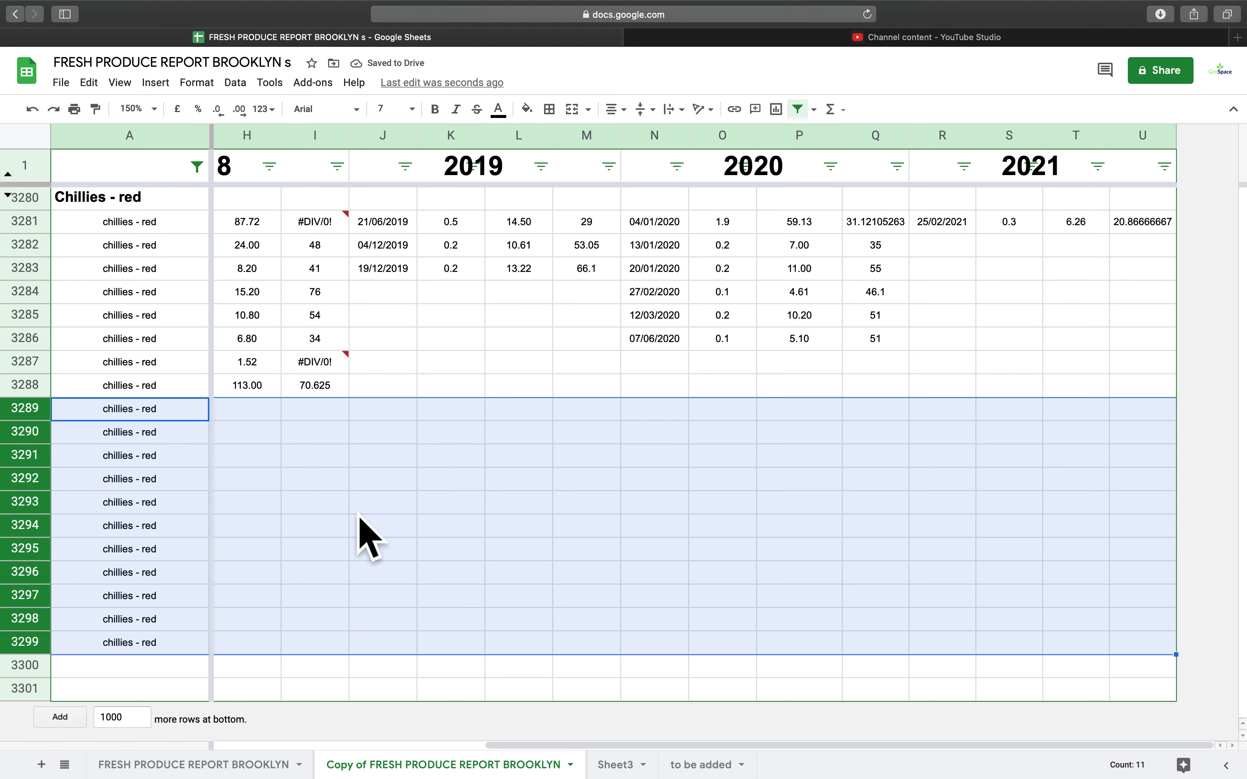
{"action": "scroll", "coordinate": [366, 536], "scroll_direction": "left", "scroll_amount": 6}
{"action": "right_click", "coordinate": [28, 494]}
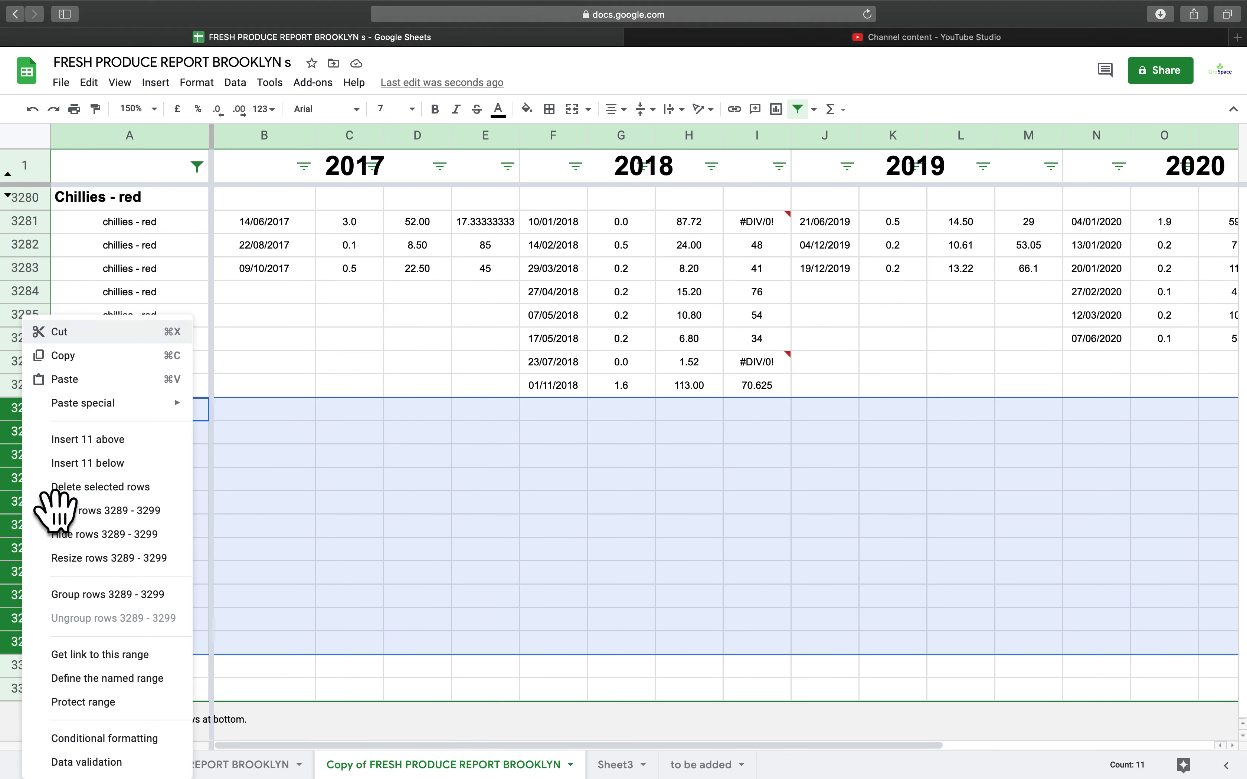
{"action": "left_click", "coordinate": [100, 487]}
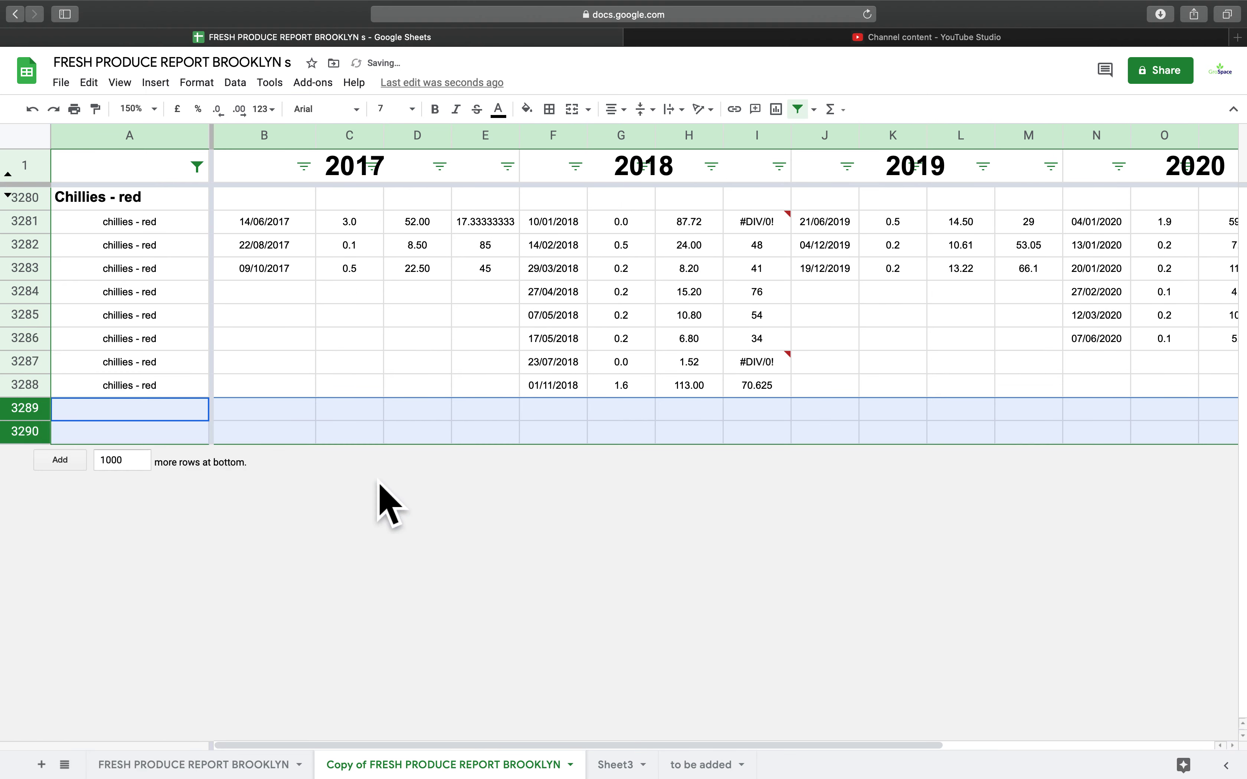
- Hide the chillies - red rows 3281 to 3288 and reset the item name filter to show all values
{"action": "left_click", "coordinate": [39, 394]}
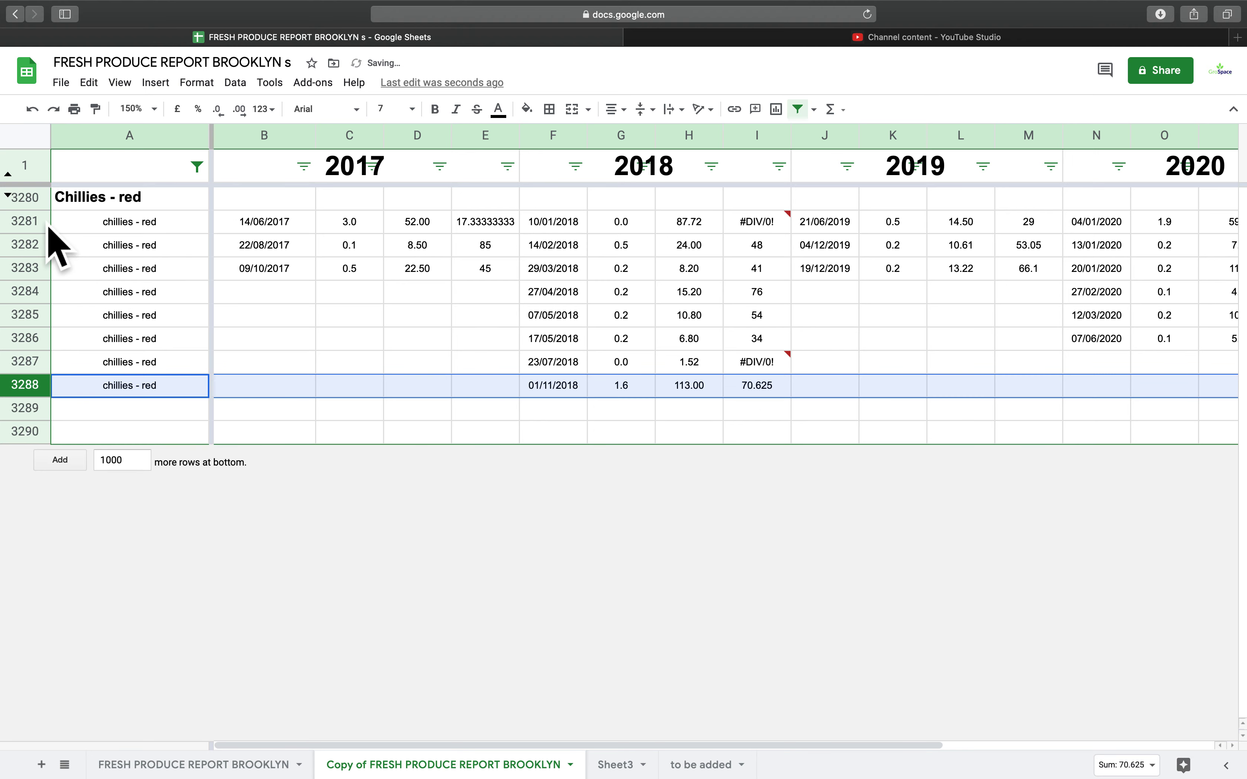
{"action": "left_click", "coordinate": [31, 223], "text": "shift"}
{"action": "right_click", "coordinate": [31, 268]}
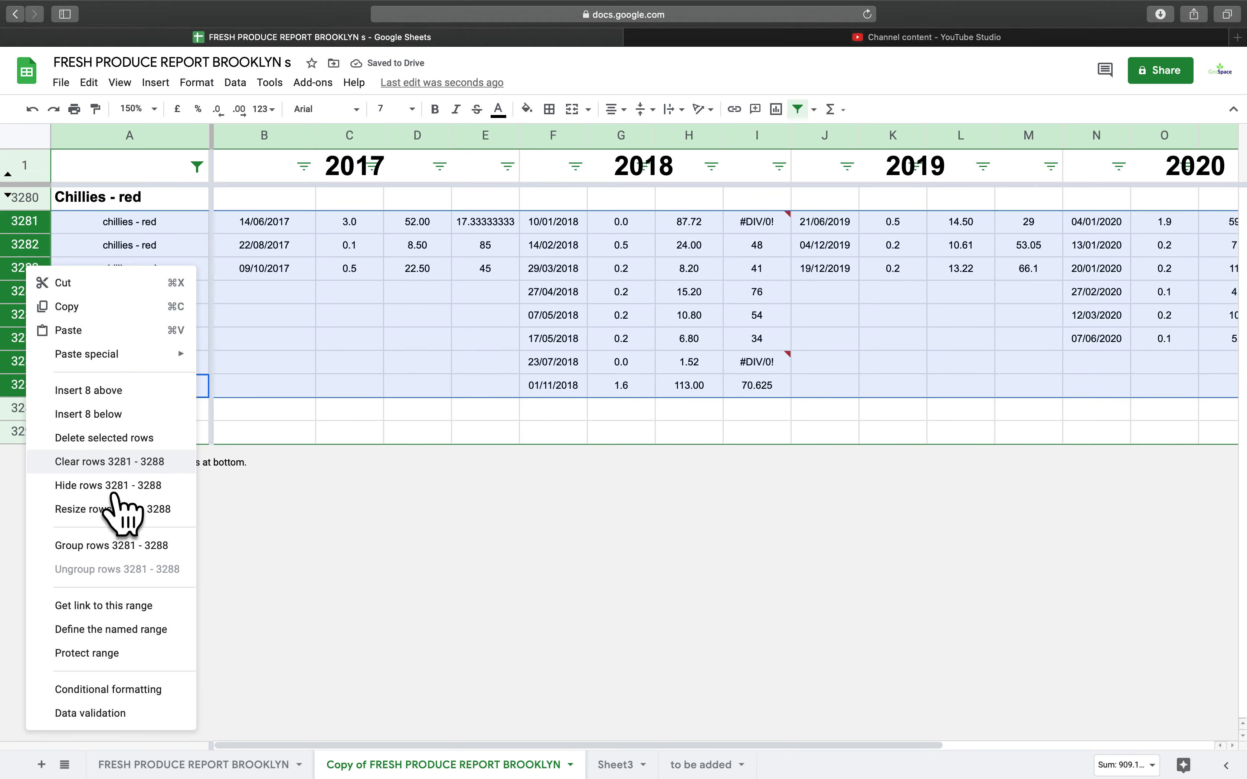
{"action": "left_click", "coordinate": [154, 485]}
{"action": "left_click", "coordinate": [196, 167]}
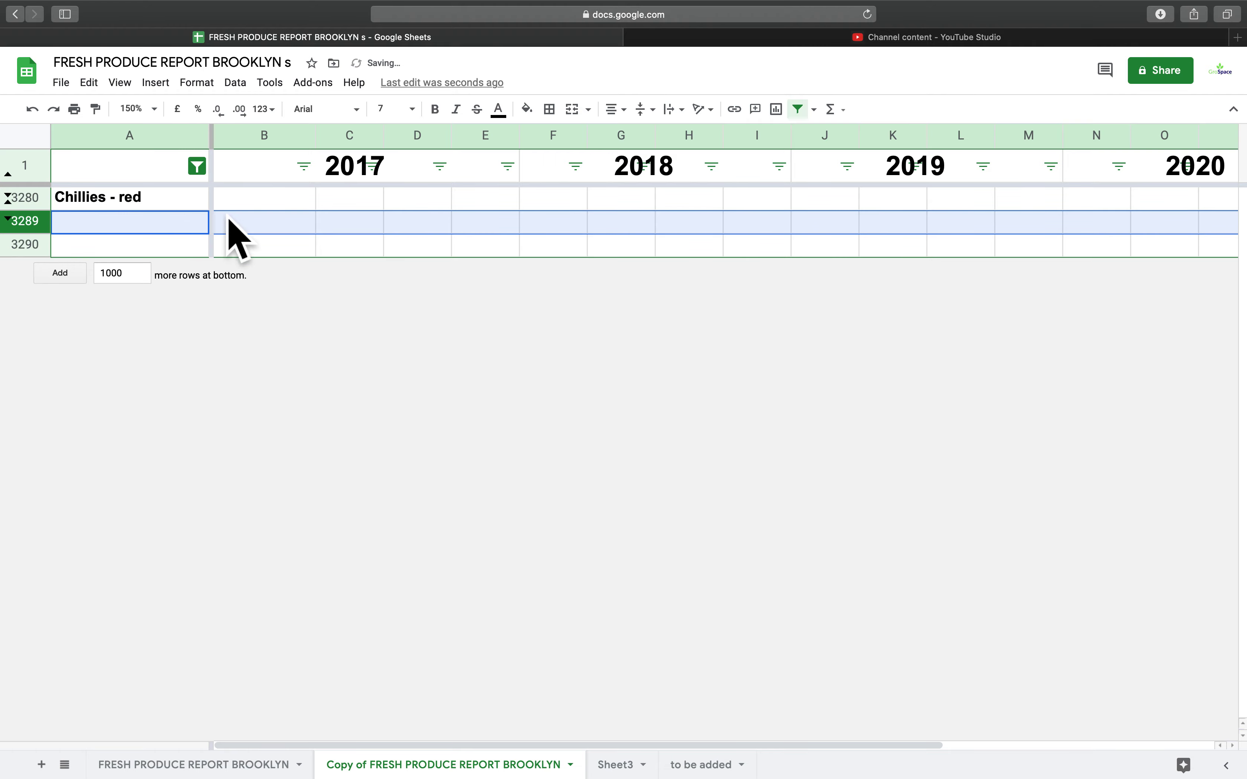
{"action": "left_click", "coordinate": [234, 352]}
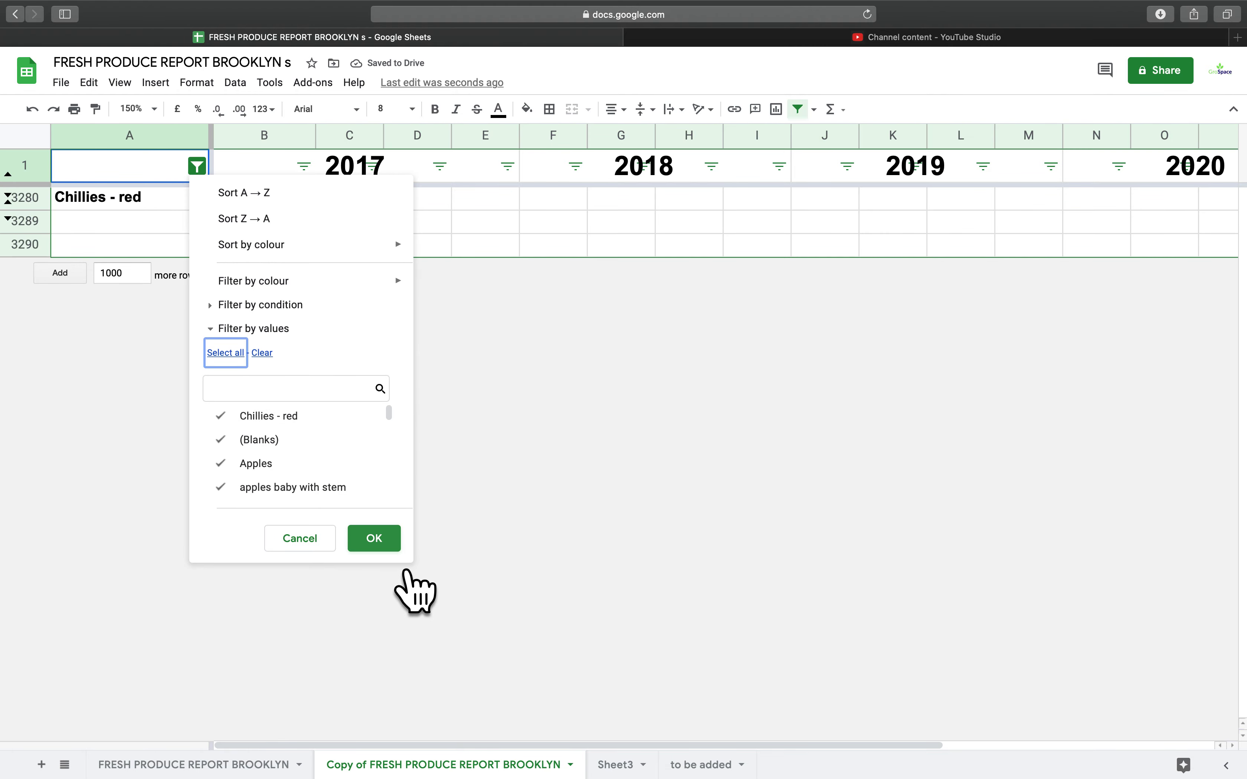
{"action": "left_click", "coordinate": [394, 546]}
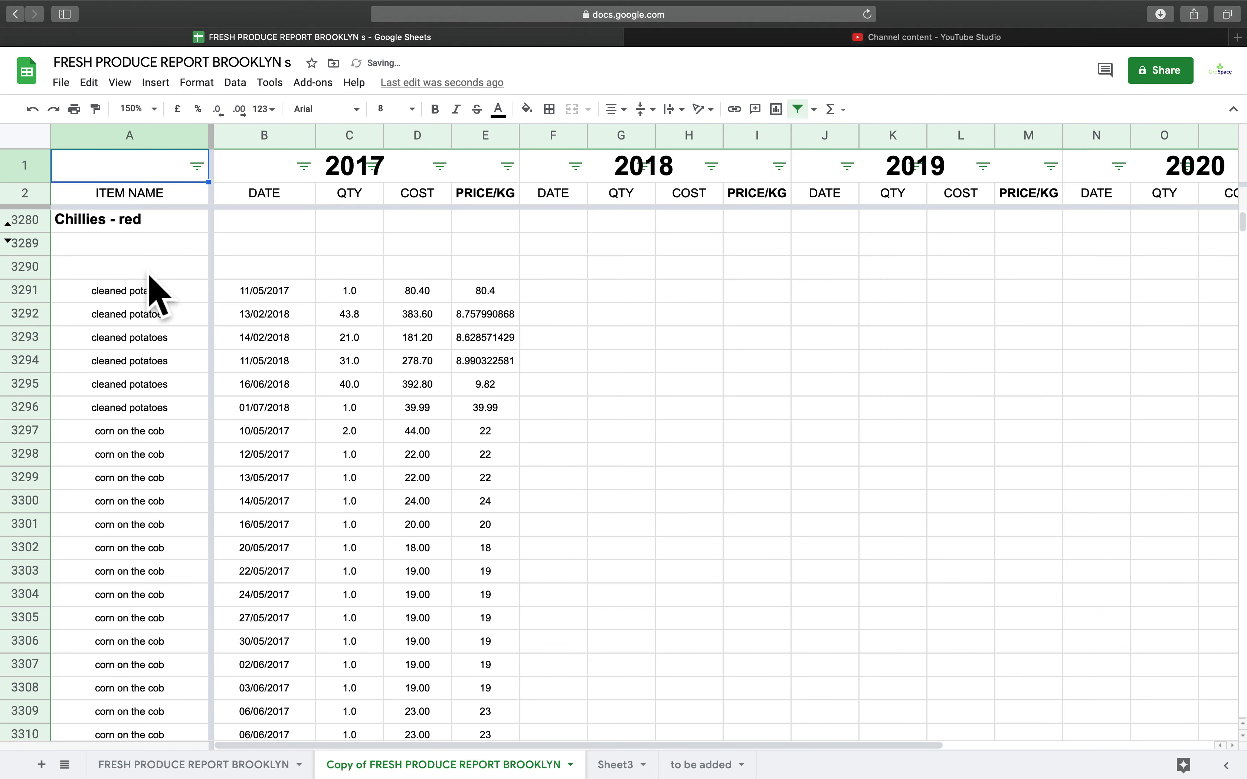
- Copy the Chillies - red heading into A3290 above the cleaned potatoes and change its text to "Cleaned potatoes"
{"action": "scroll", "coordinate": [147, 278], "scroll_direction": "up", "scroll_amount": 3}
{"action": "left_click", "coordinate": [141, 338]}
{"action": "key", "text": "ctrl+c"}
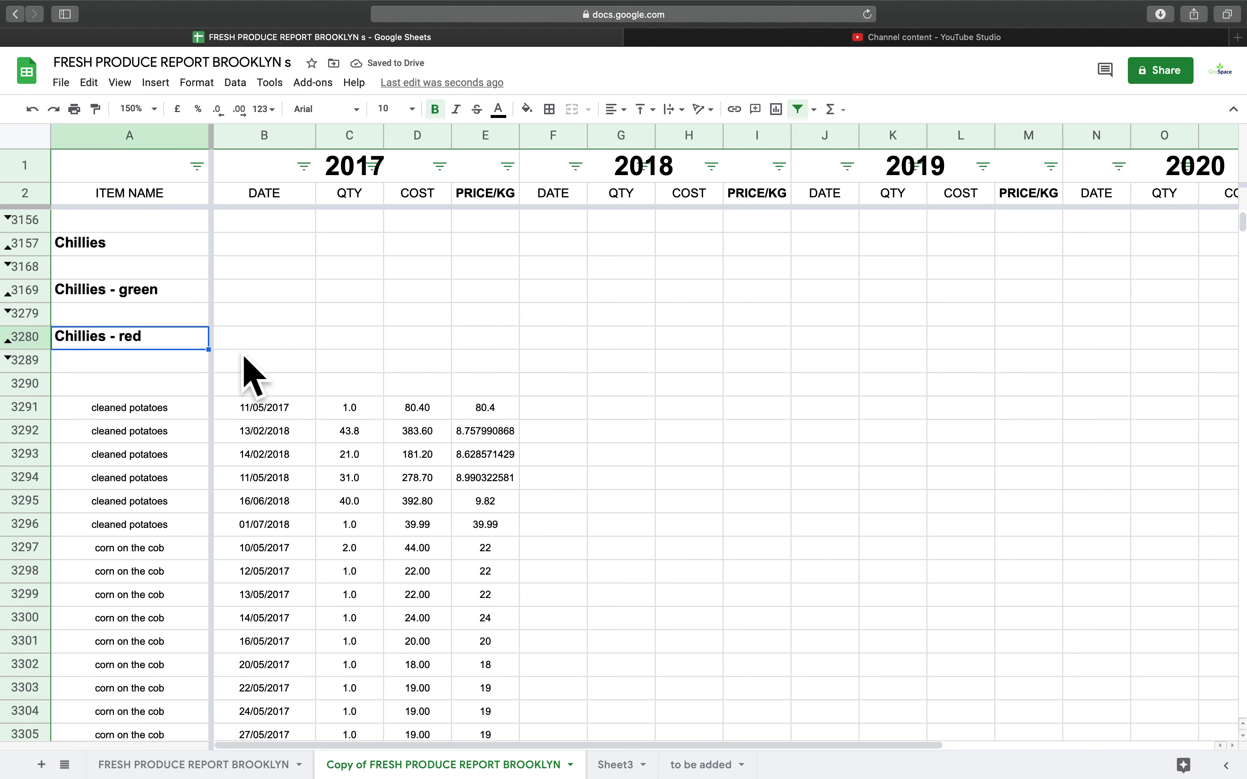
{"action": "left_click", "coordinate": [155, 395]}
{"action": "key", "text": "ctrl+v"}
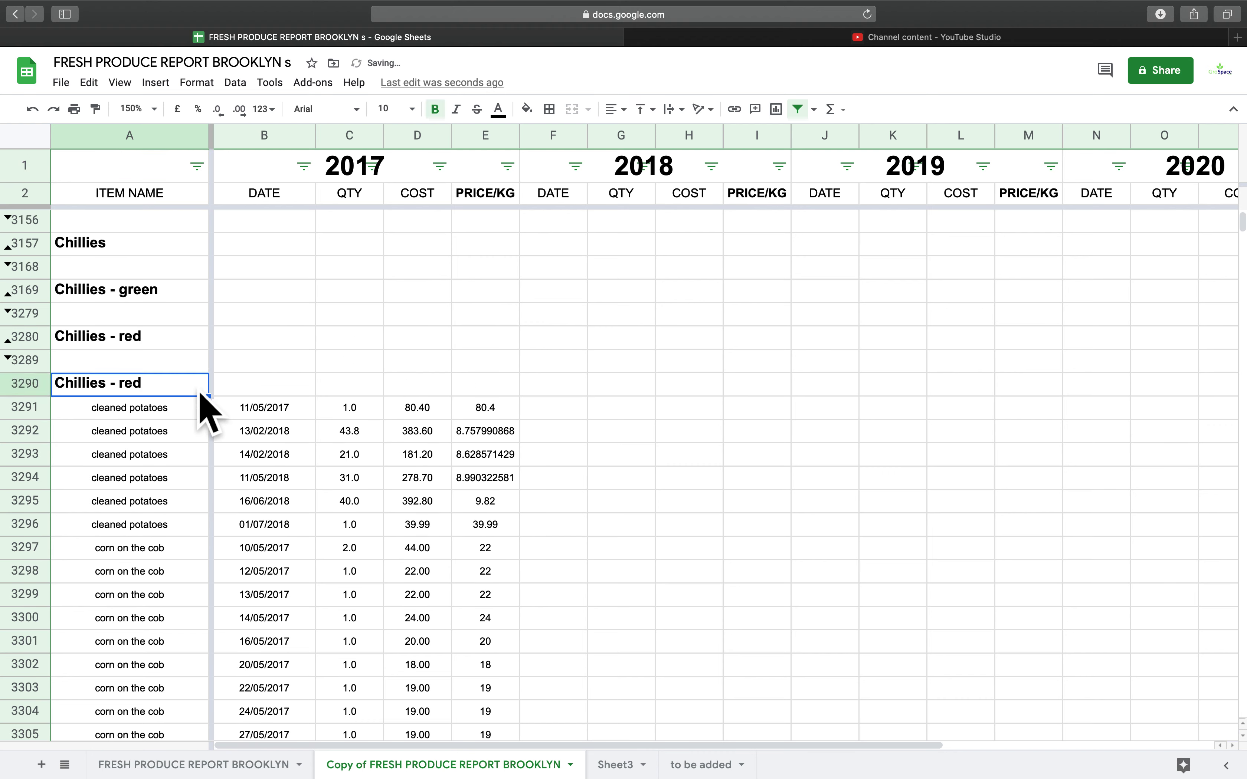
{"action": "key", "text": "Return"}
{"action": "type", "text": "C"}
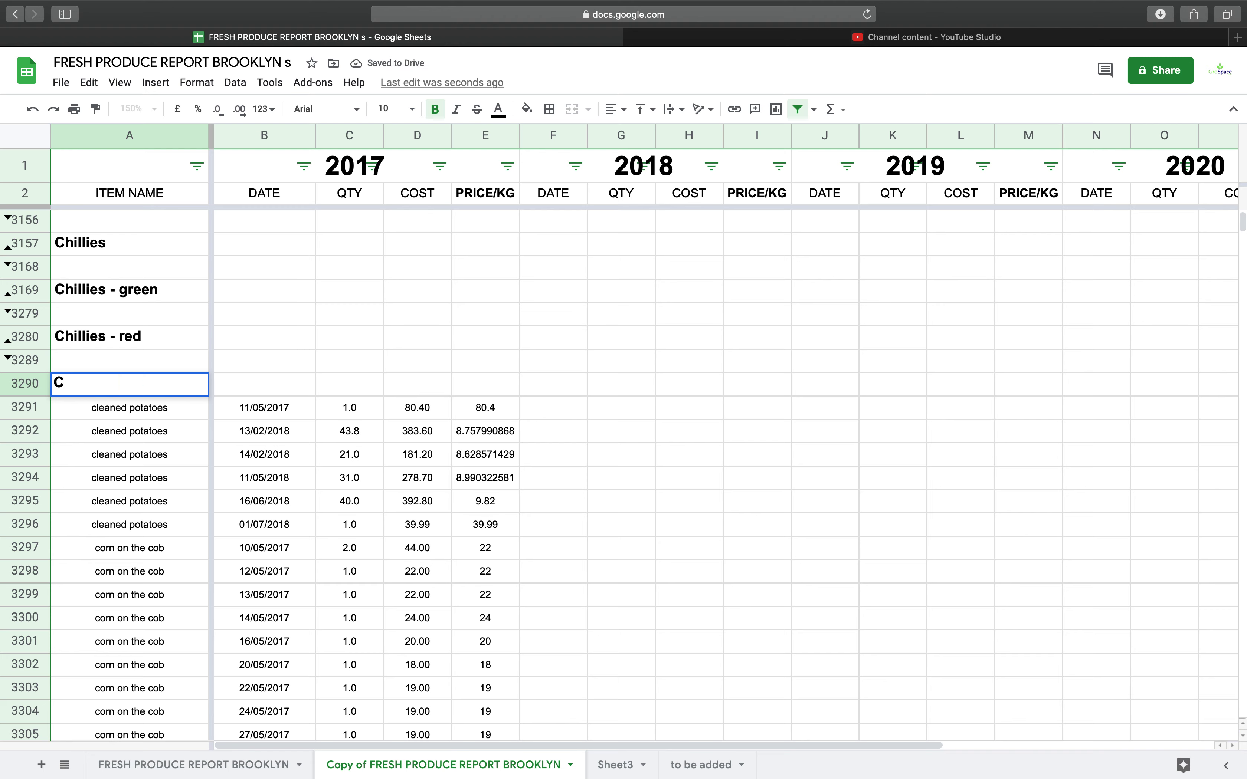
{"action": "type", "text": "leaned potatoes"}
{"action": "key", "text": "Return"}
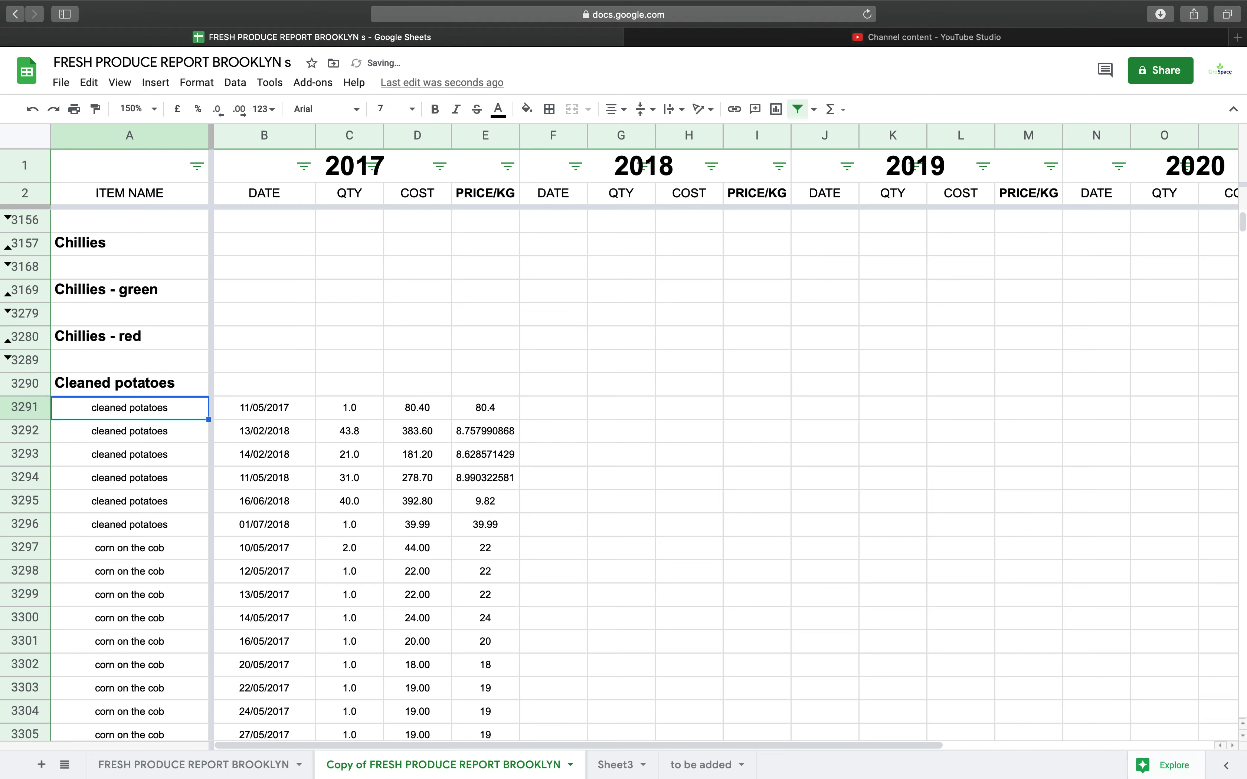
- Filter the item name column to only Cleaned potatoes, searching "pot", and move the 2018 entries in B3292:E3296 to the 2018 columns, starting at F3291
{"action": "left_click", "coordinate": [197, 166]}
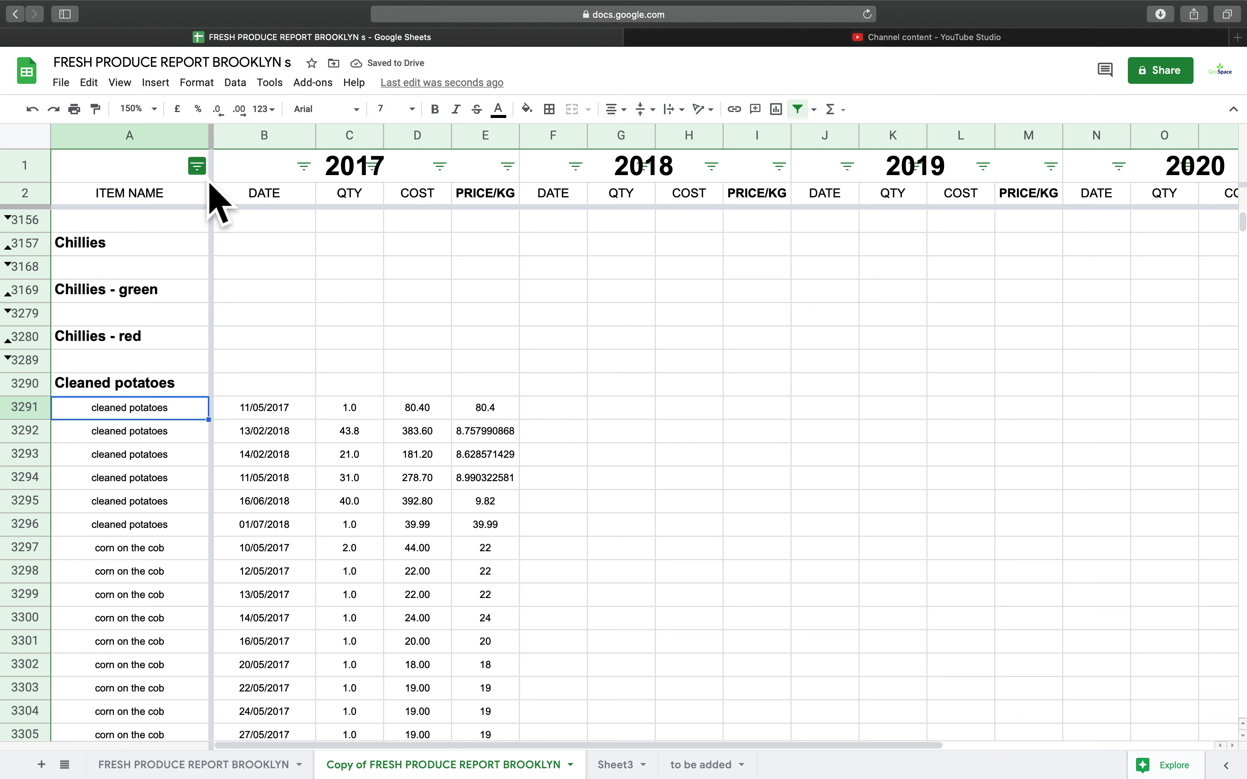
{"action": "left_click", "coordinate": [262, 353]}
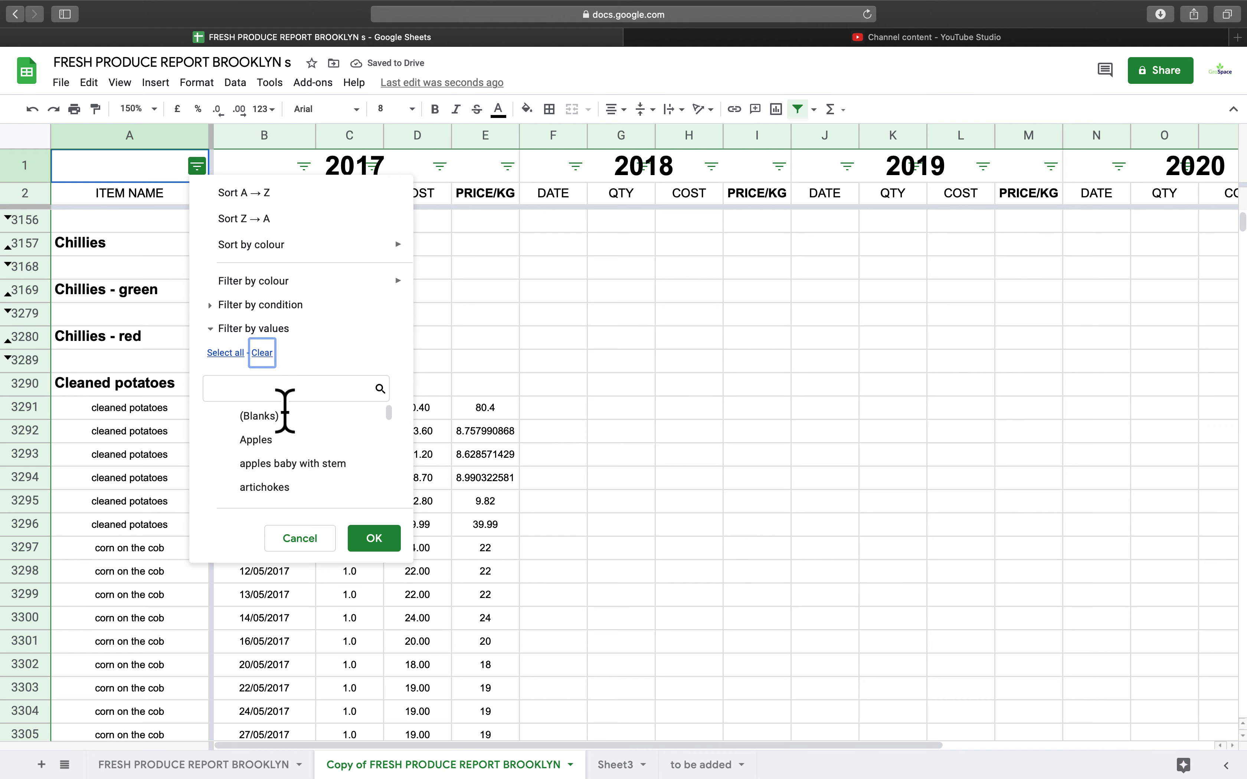
{"action": "type", "text": "pot"}
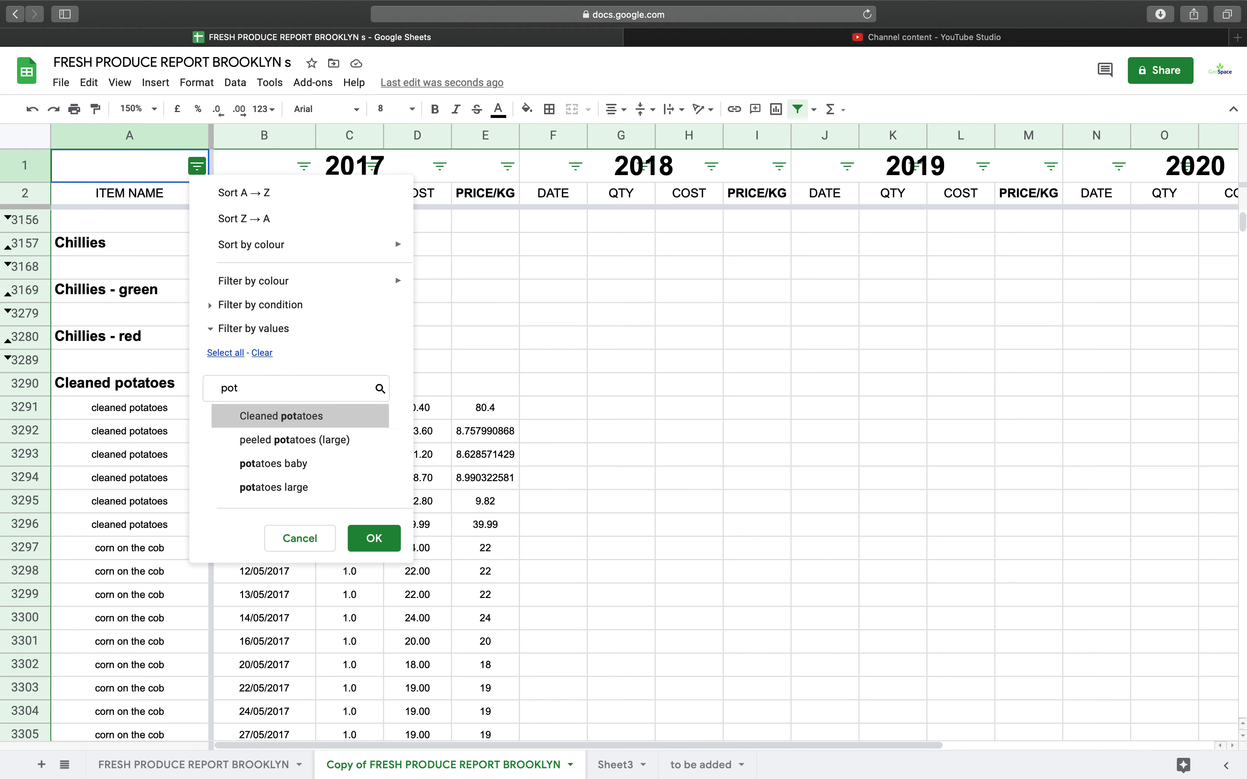
{"action": "left_click", "coordinate": [378, 545]}
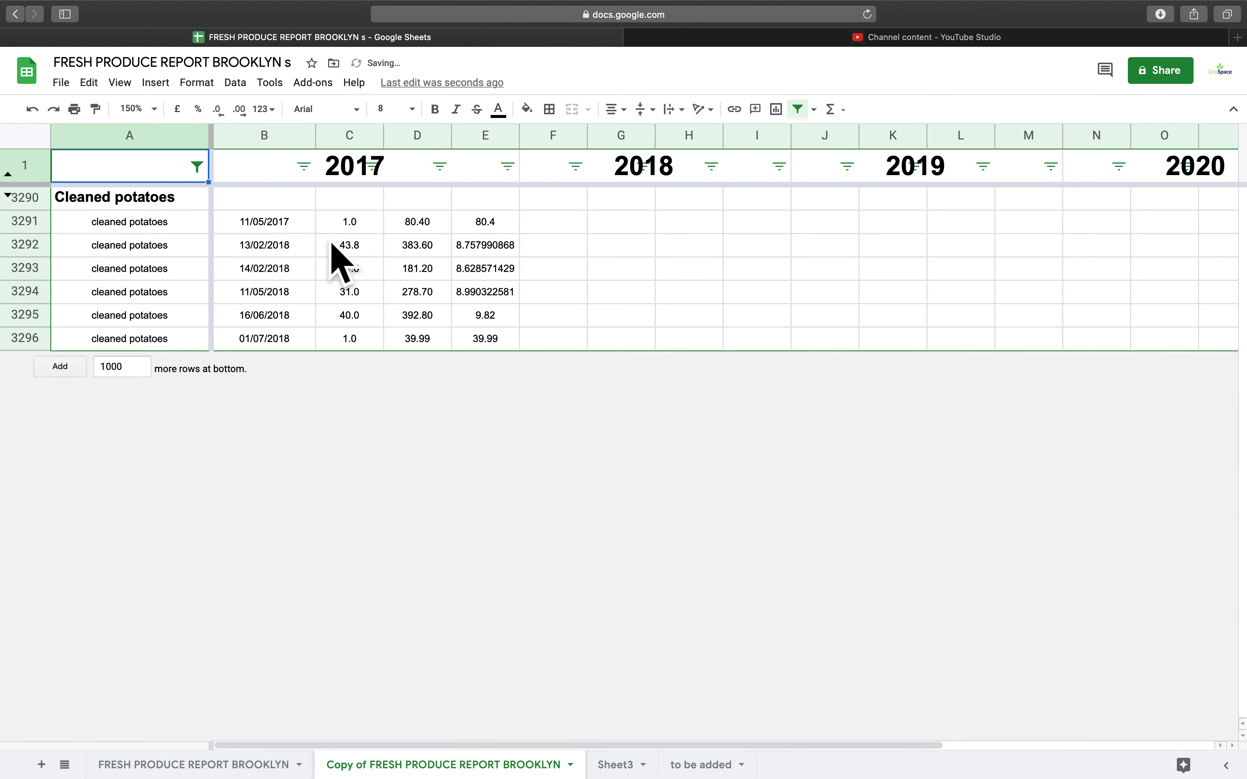
{"action": "left_click_drag", "start_coordinate": [298, 254], "coordinate": [488, 338]}
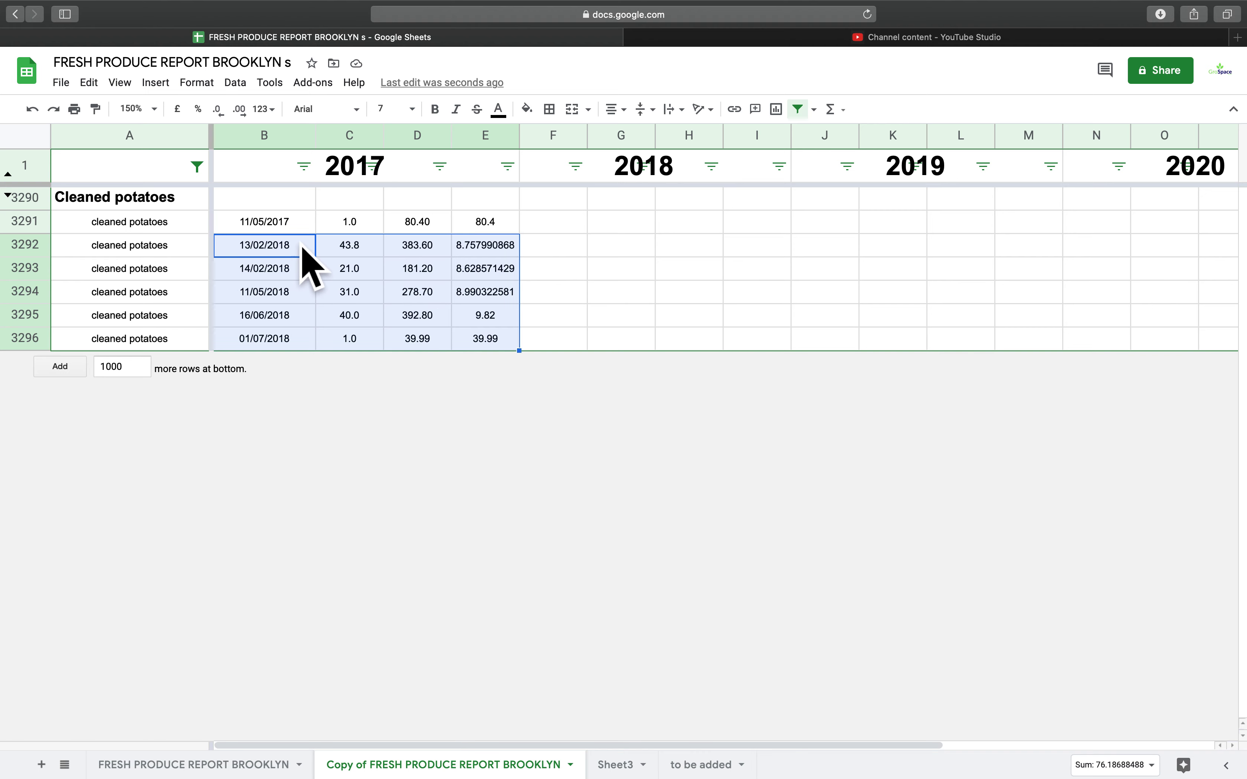
{"action": "left_click_drag", "start_coordinate": [328, 278], "coordinate": [596, 250]}
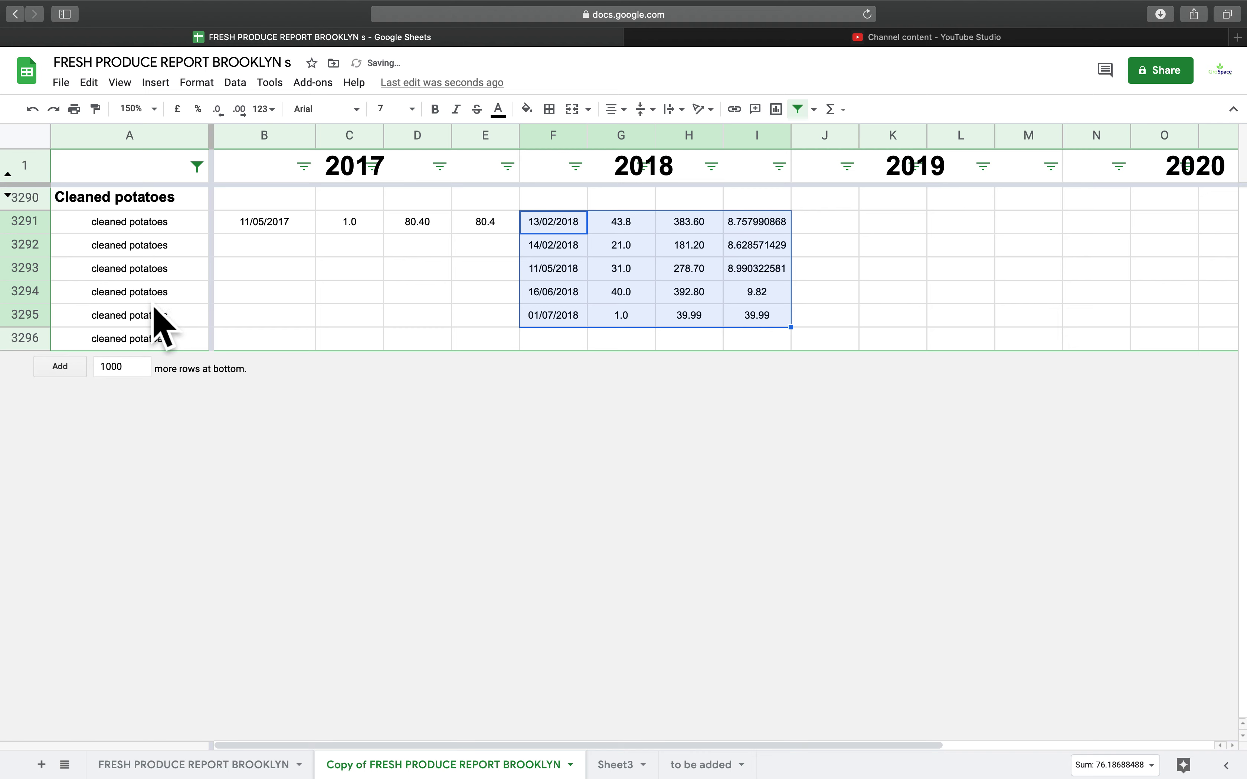
- Insert a blank row above row 3296 and clear the surplus cleaned potatoes item name in A3297
{"action": "left_click", "coordinate": [30, 339]}
{"action": "right_click", "coordinate": [30, 339]}
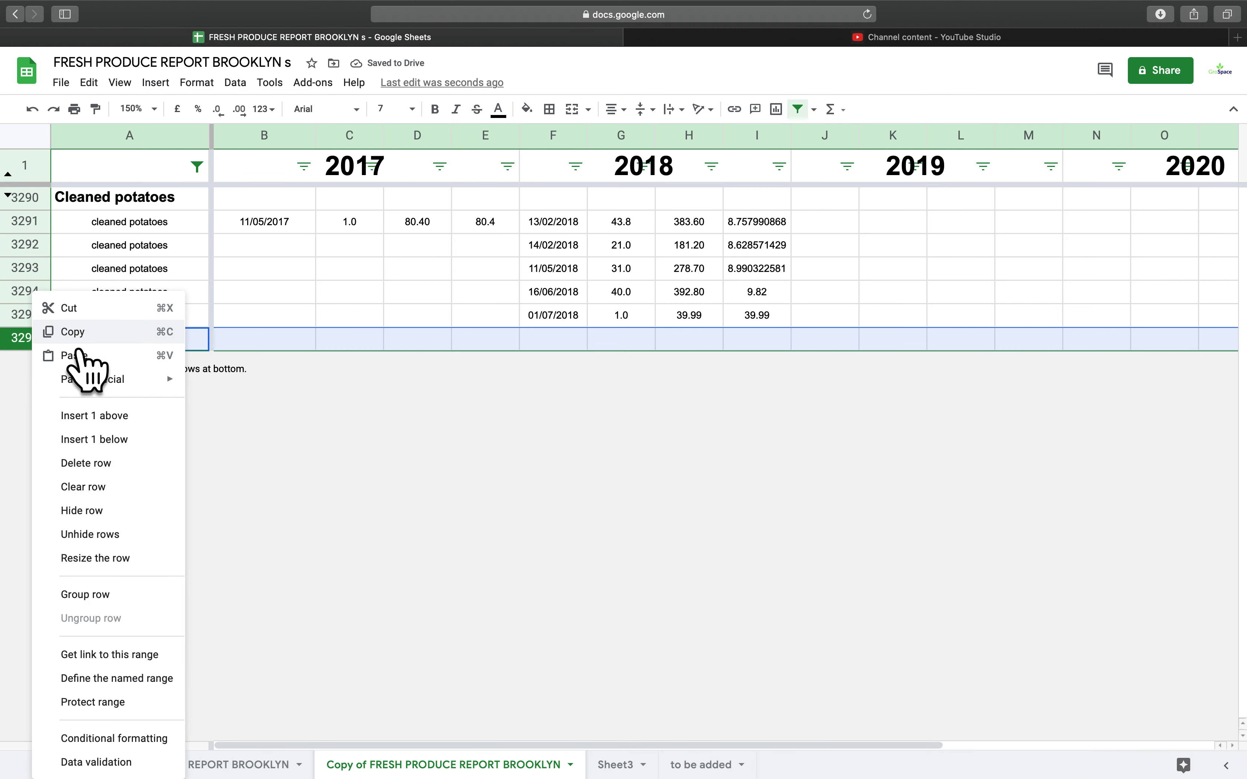
{"action": "left_click", "coordinate": [332, 304]}
{"action": "left_click", "coordinate": [30, 339]}
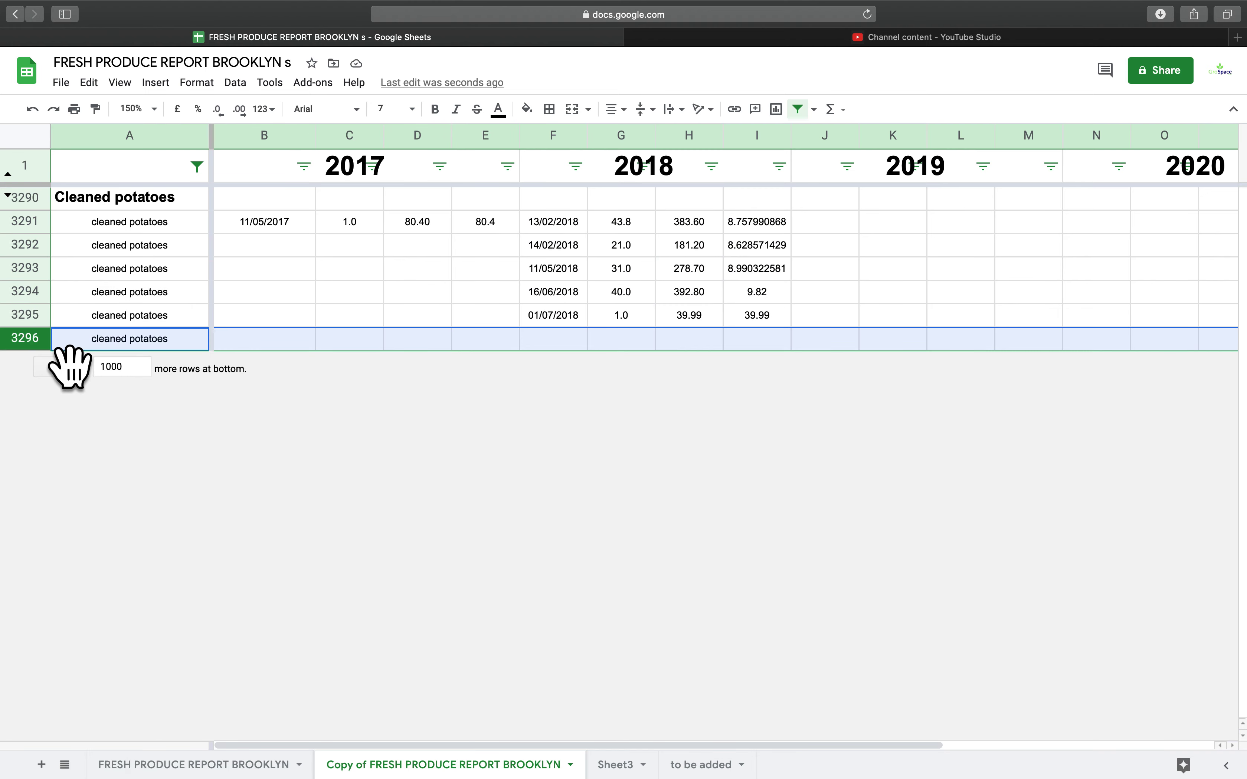
{"action": "right_click", "coordinate": [35, 339]}
{"action": "left_click", "coordinate": [85, 415]}
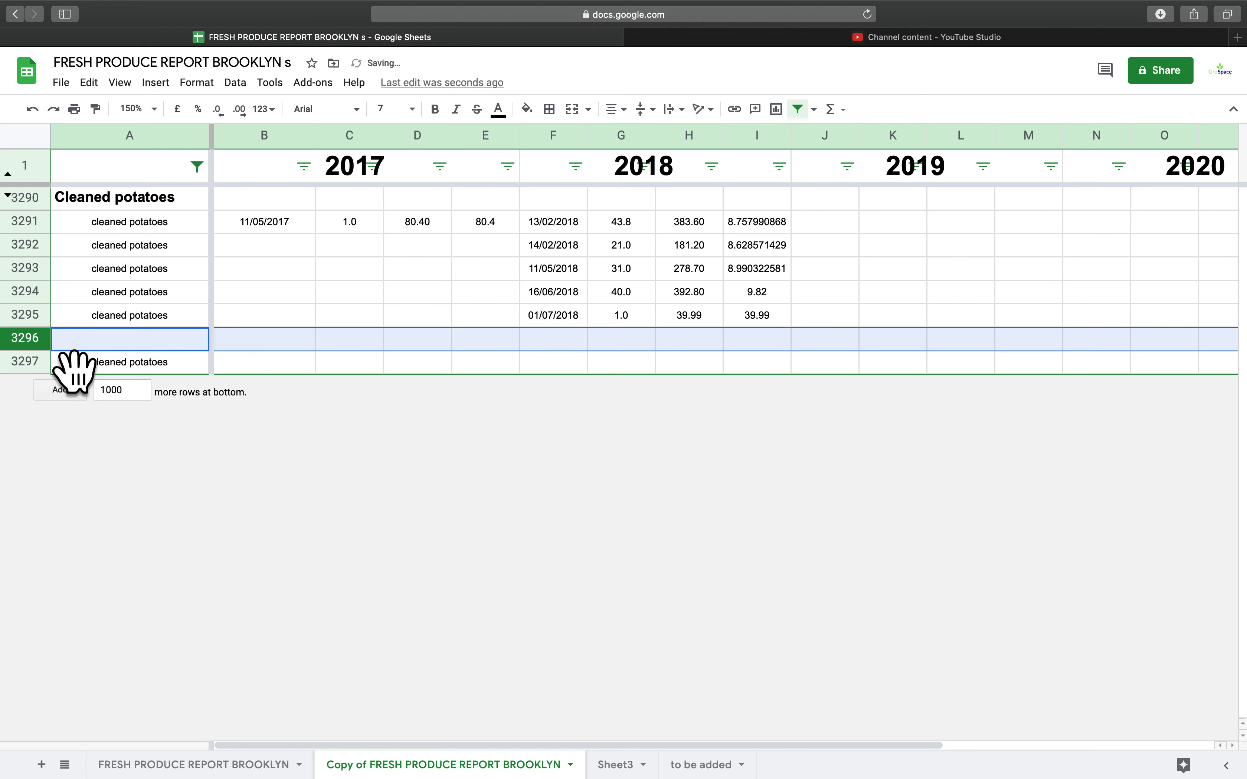
{"action": "left_click", "coordinate": [111, 363]}
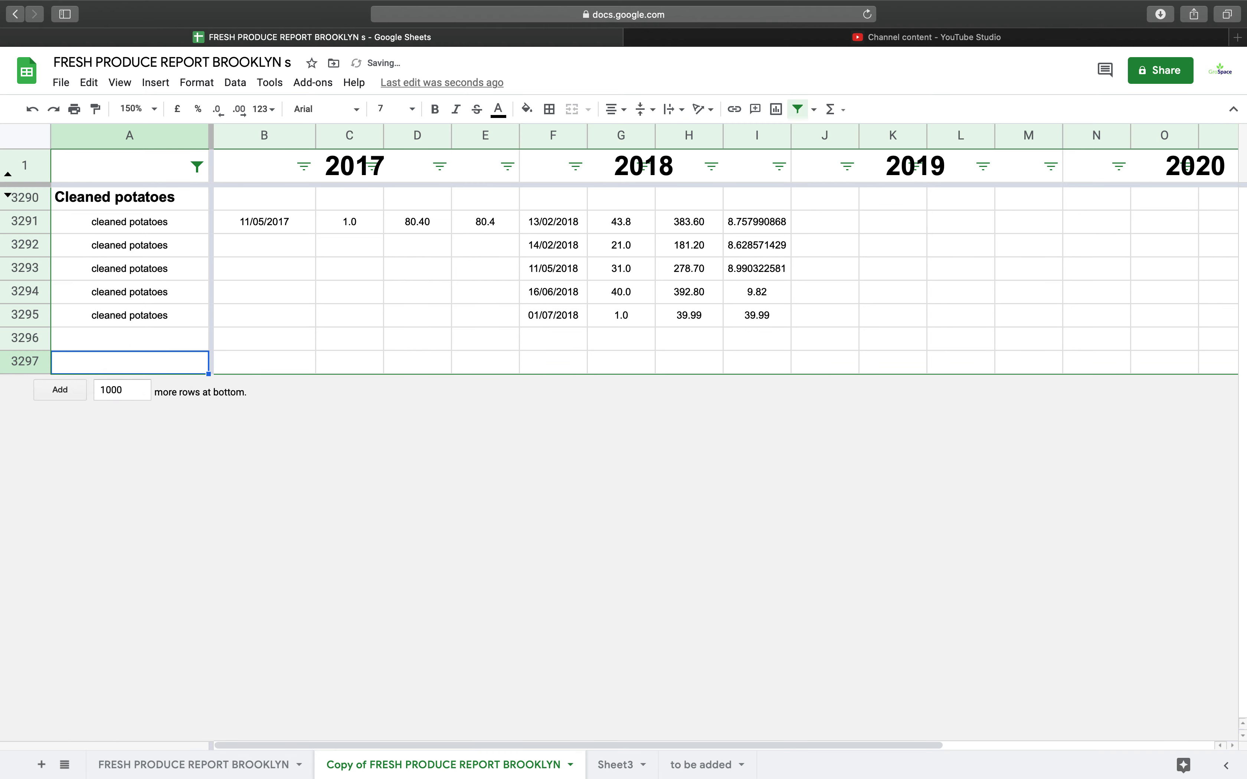
- Hide the cleaned potatoes rows 3291 to 3295 and reset the item name filter to show all values
{"action": "left_click", "coordinate": [25, 315]}
{"action": "left_click", "coordinate": [31, 222], "text": "shift"}
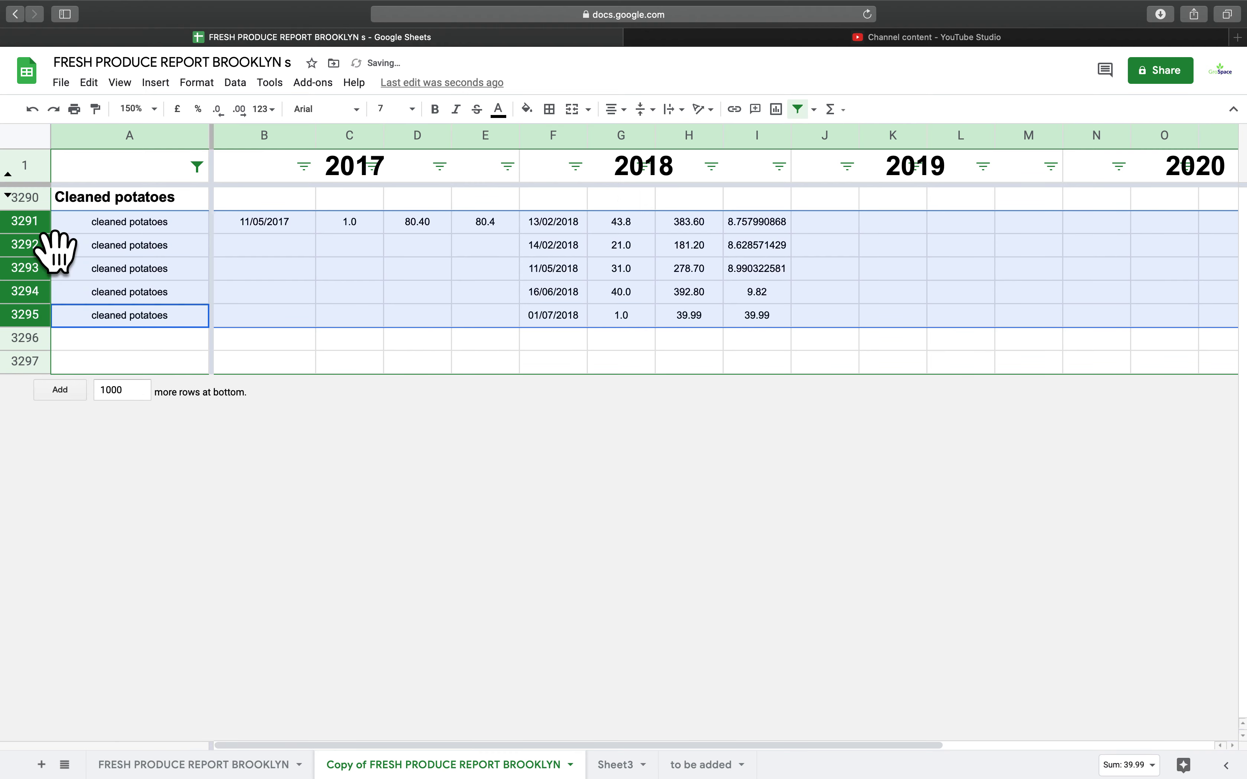
{"action": "right_click", "coordinate": [76, 307]}
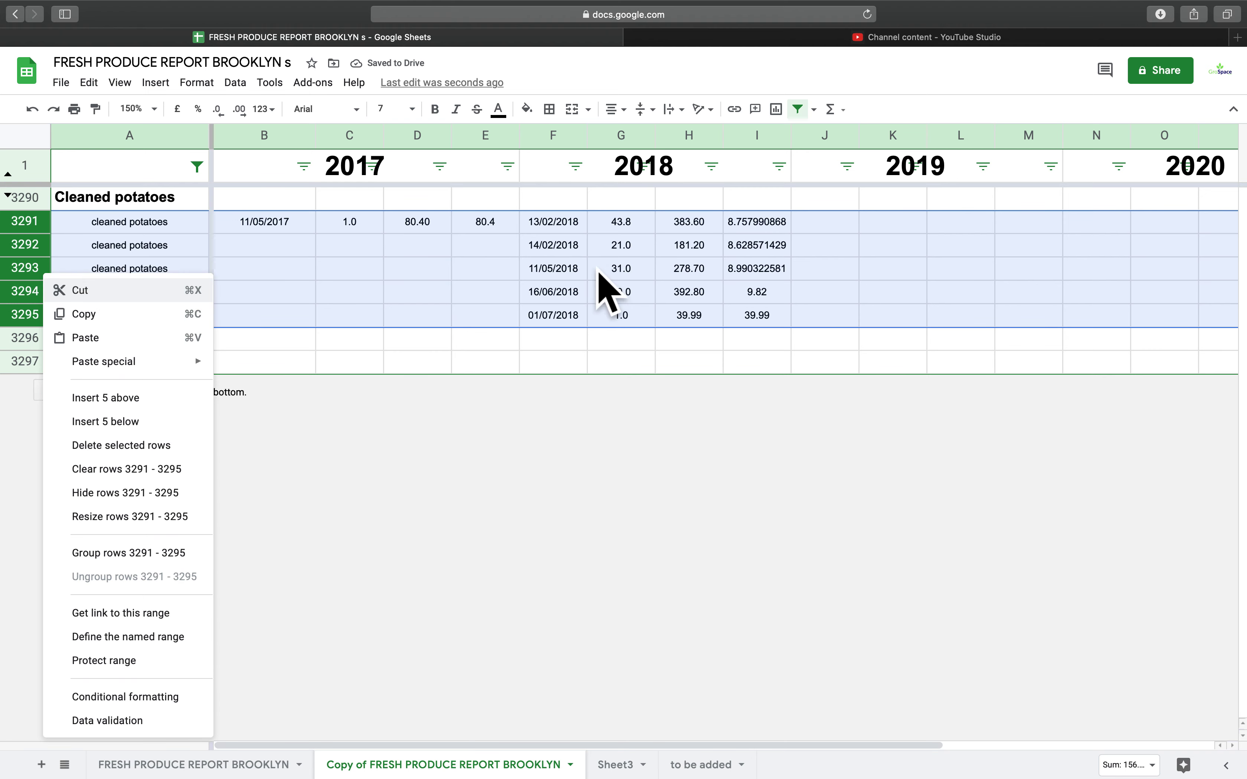
{"action": "left_click", "coordinate": [137, 493]}
{"action": "left_click", "coordinate": [196, 166]}
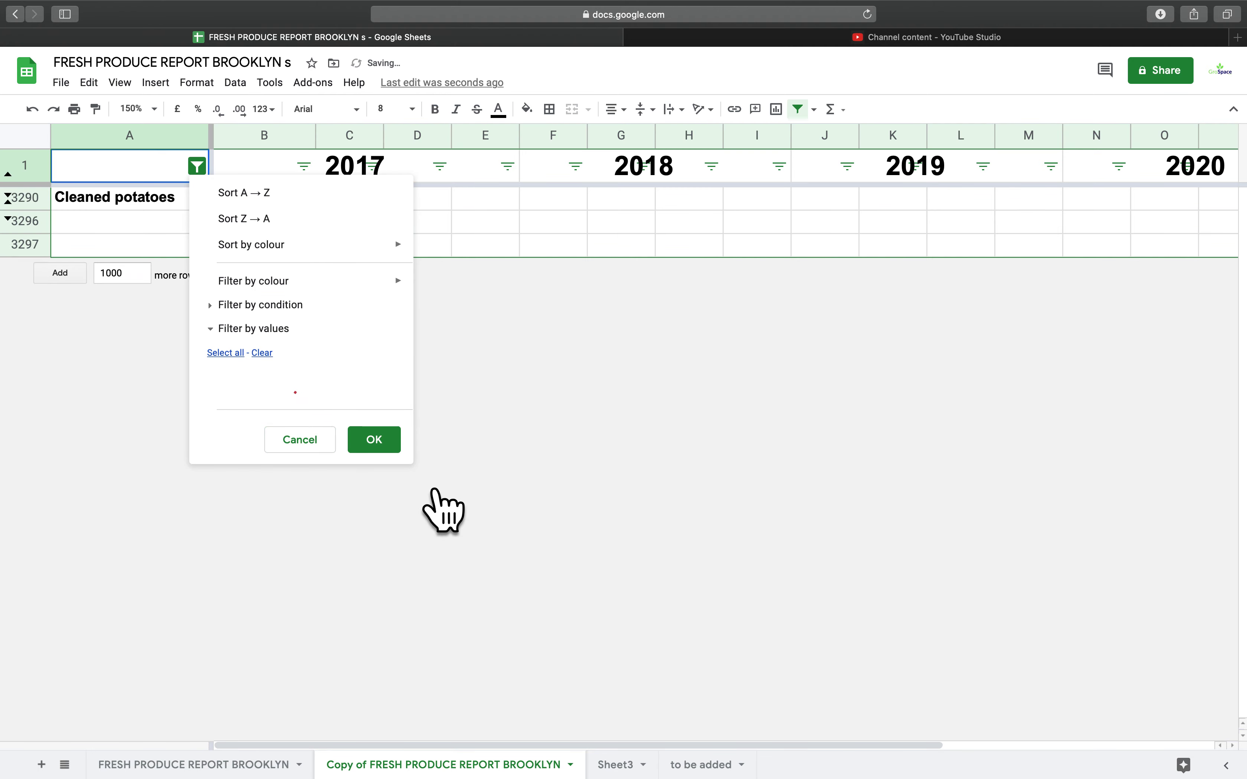
{"action": "left_click", "coordinate": [242, 364]}
{"action": "left_click", "coordinate": [384, 544]}
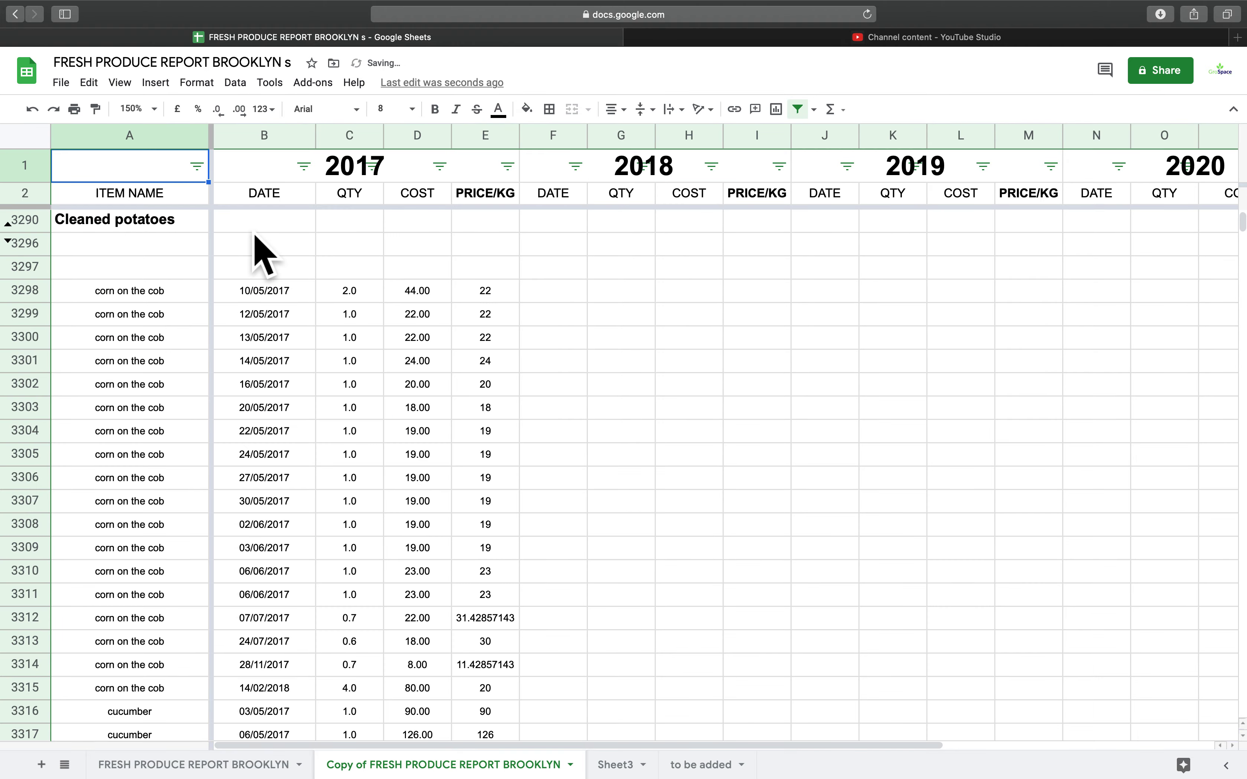
- Copy the Cleaned potatoes heading into A3297 above the corn on the cob entries and change its text to "Corn on the cob"
{"action": "scroll", "coordinate": [186, 299], "scroll_direction": "up", "scroll_amount": 1}
{"action": "scroll", "coordinate": [191, 319], "scroll_direction": "up", "scroll_amount": 2}
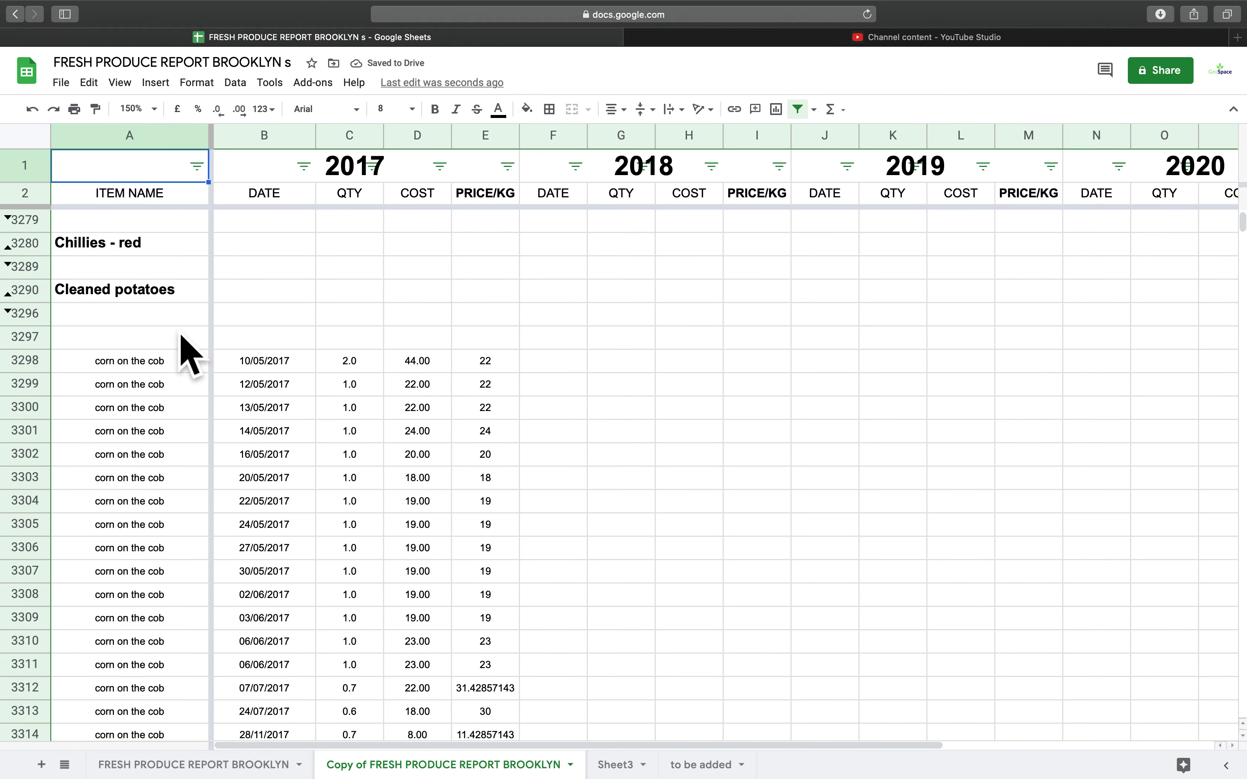
{"action": "left_click", "coordinate": [169, 301]}
{"action": "key", "text": "cmd+c"}
{"action": "left_click", "coordinate": [173, 342]}
{"action": "key", "text": "cmd+v"}
{"action": "double_click", "coordinate": [176, 346]}
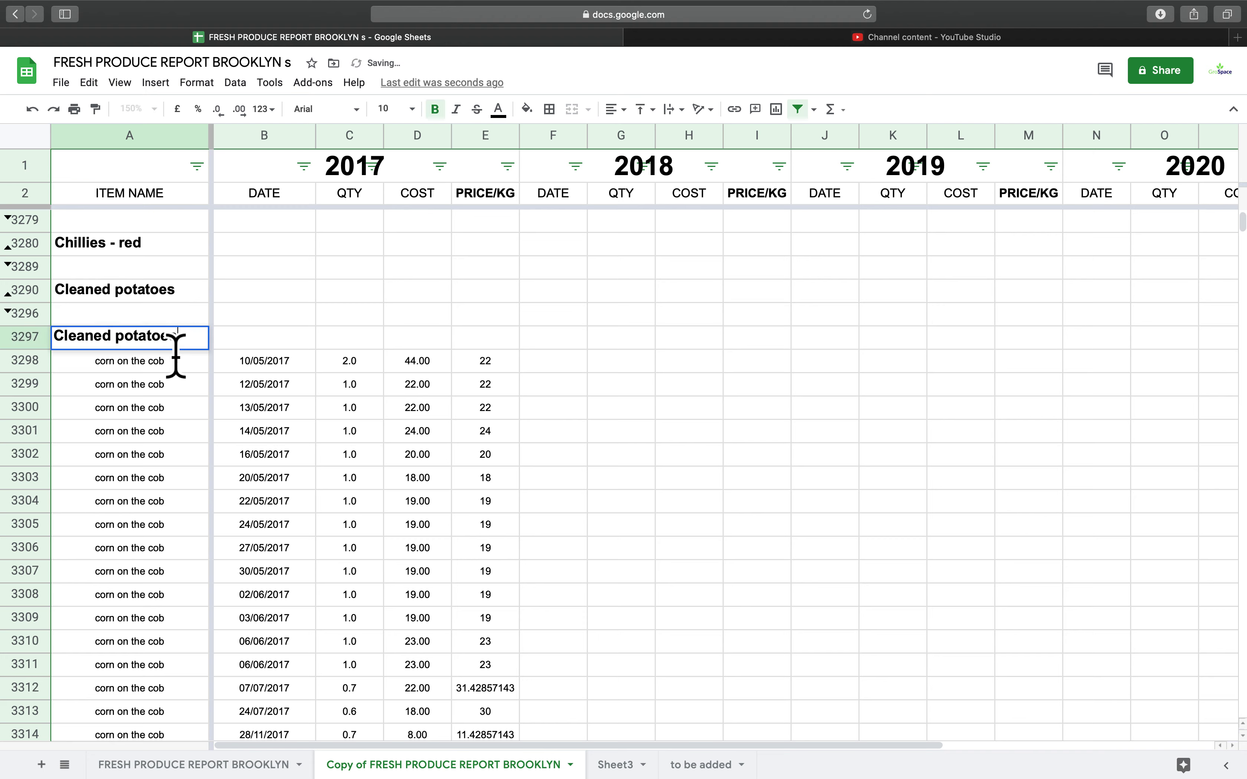
{"action": "type", "text": "Cor"}
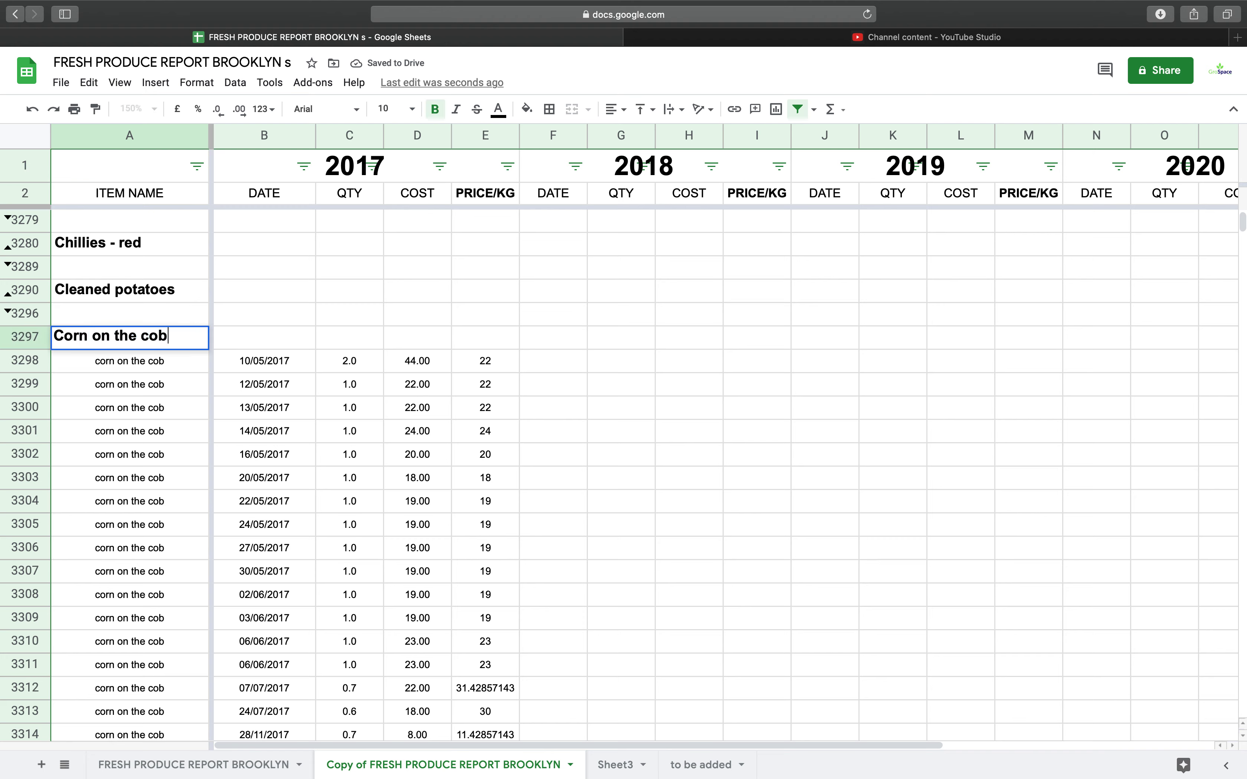
{"action": "type", "text": "n on the cob"}
{"action": "key", "text": "Return"}
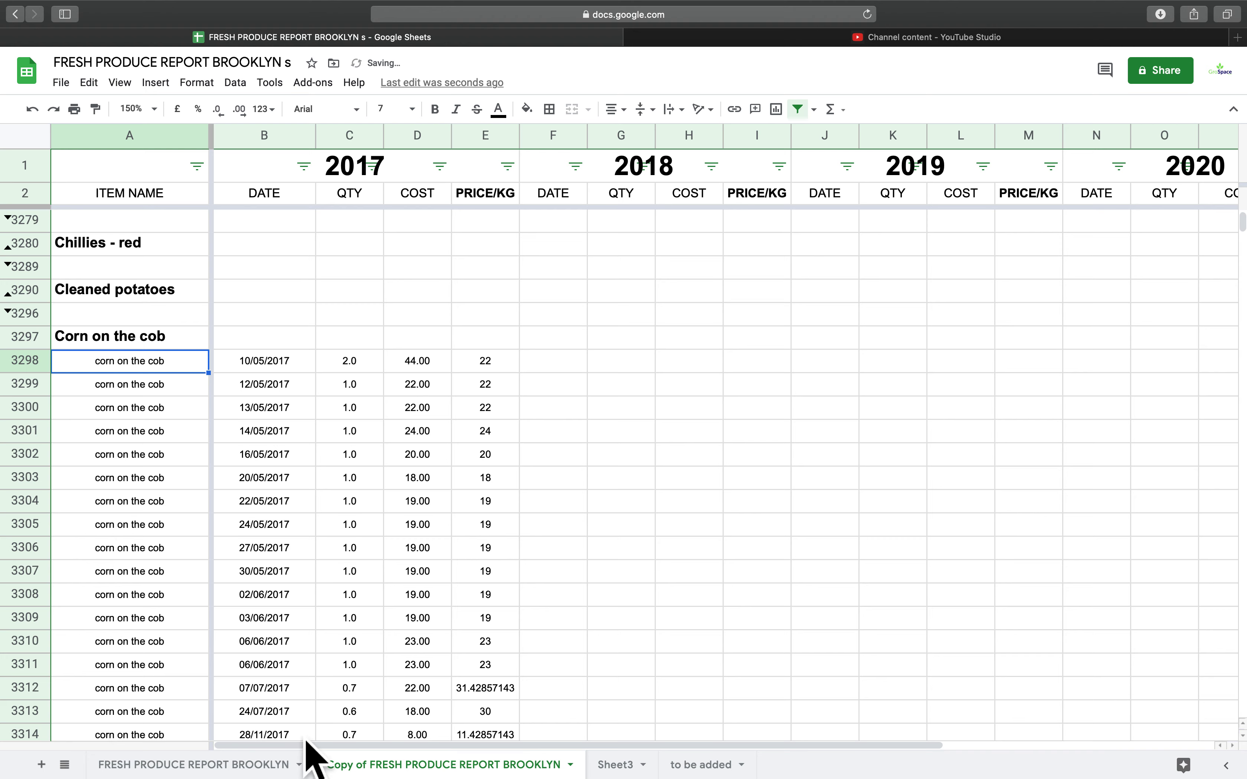
- Filter the item name column to only Corn on the cob, searching "cob", and move the 2018 entry in B3315:E3315 to the 2018 columns at F3298
{"action": "left_click", "coordinate": [197, 167]}
{"action": "left_click", "coordinate": [262, 353]}
{"action": "left_click", "coordinate": [276, 390]}
{"action": "type", "text": "cob"}
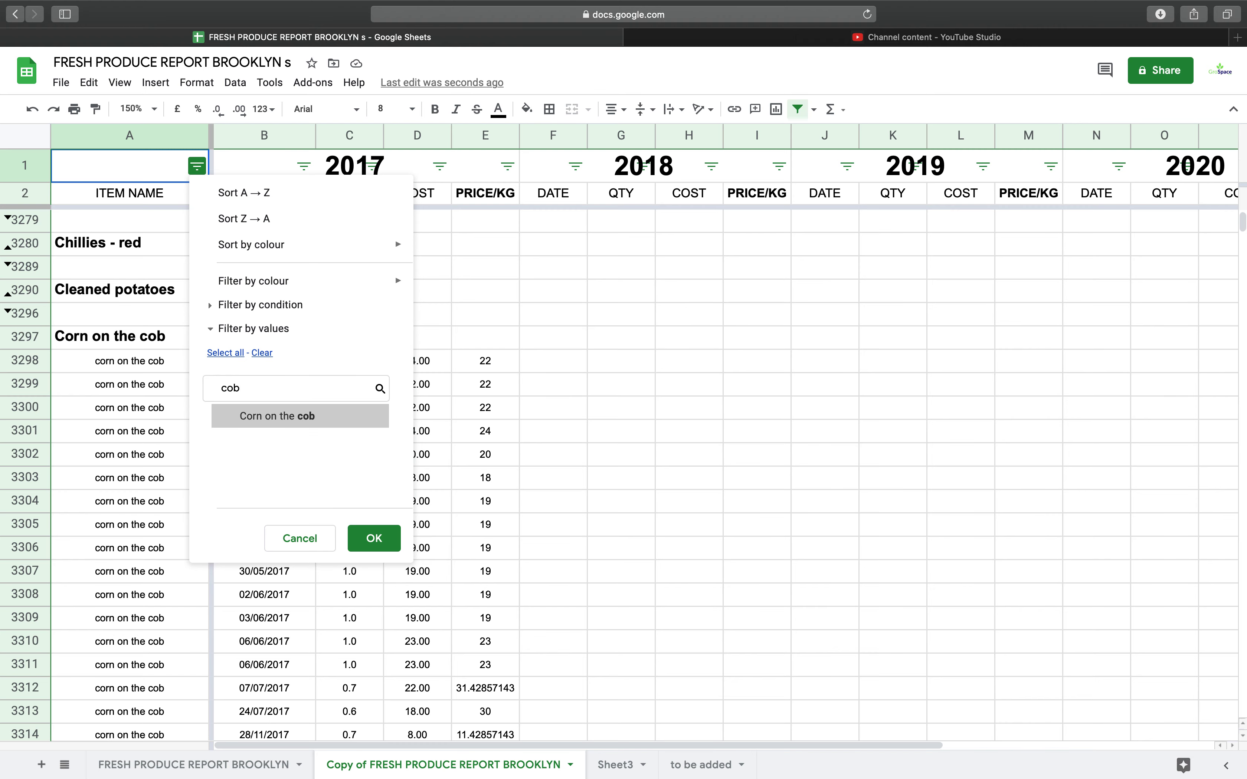
{"action": "left_click", "coordinate": [374, 538]}
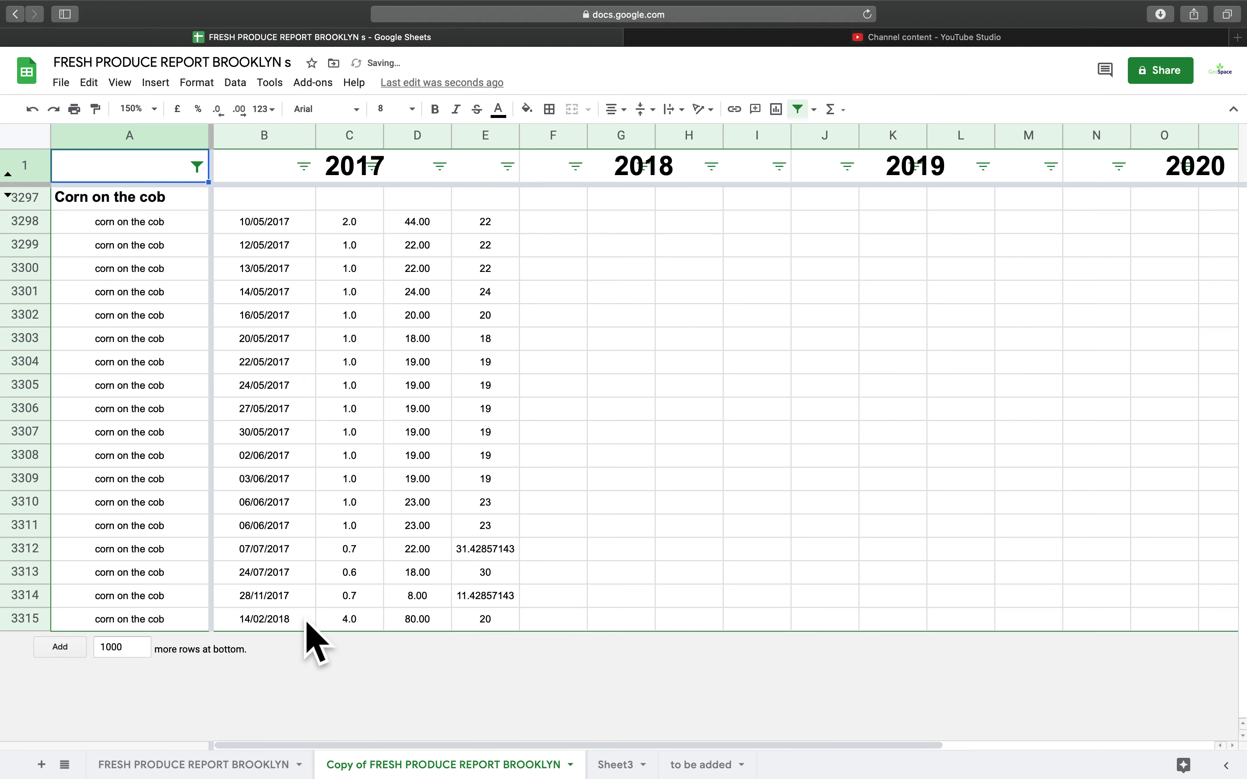
{"action": "left_click_drag", "start_coordinate": [306, 627], "coordinate": [482, 634]}
{"action": "left_click_drag", "start_coordinate": [352, 639], "coordinate": [620, 245]}
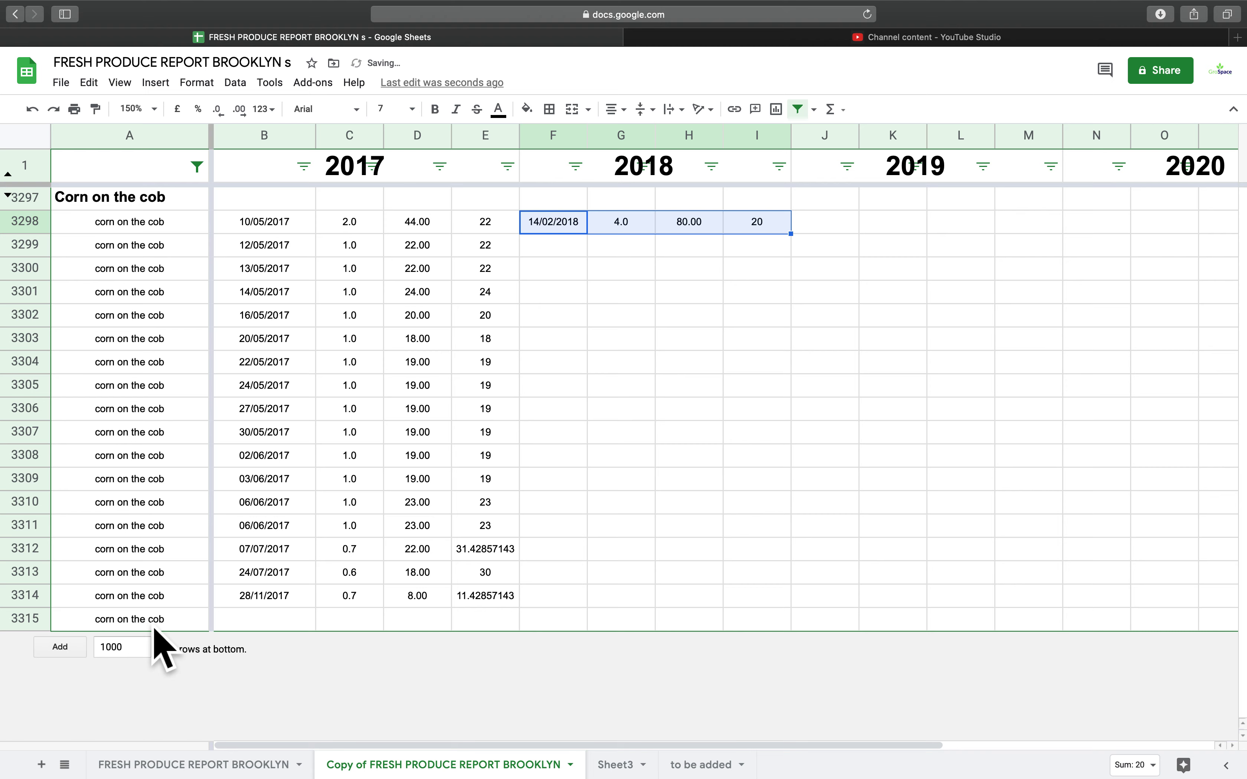
- Insert a blank row above row 3315 and clear the surplus corn on the cob item name in A3316
{"action": "left_click", "coordinate": [26, 619]}
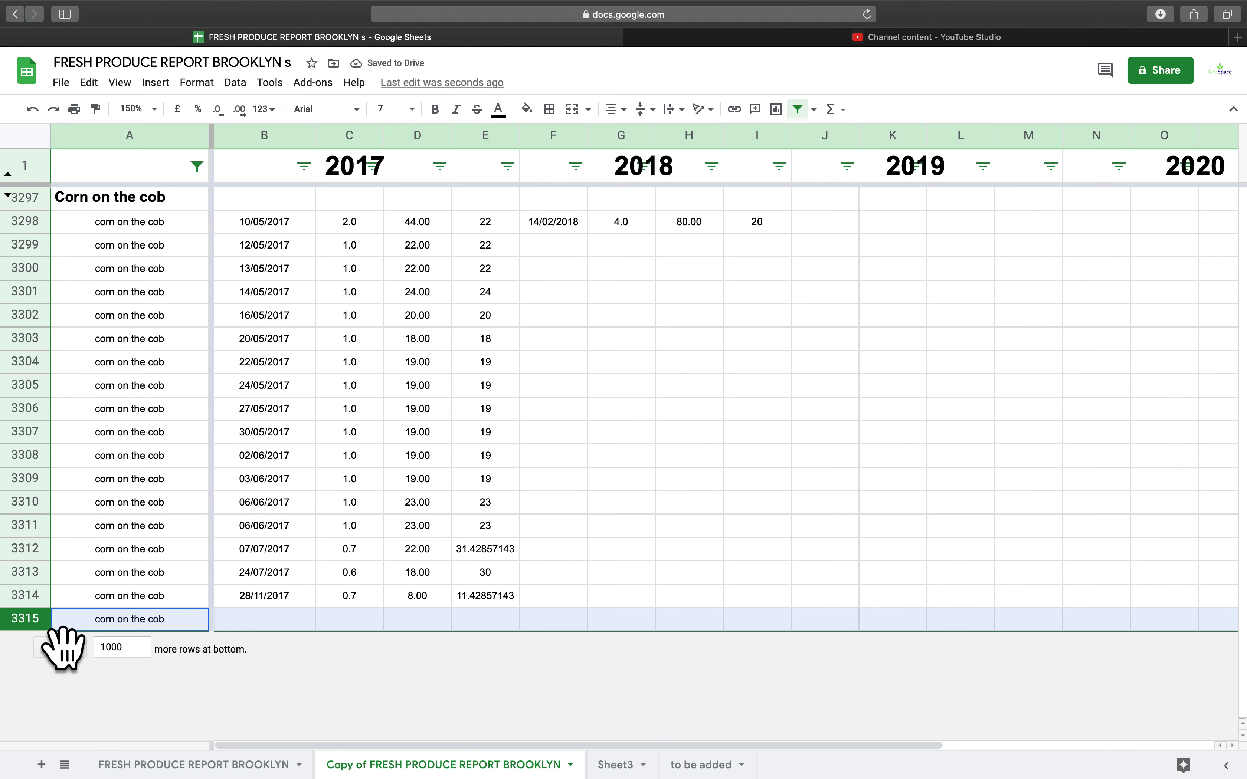
{"action": "right_click", "coordinate": [30, 619]}
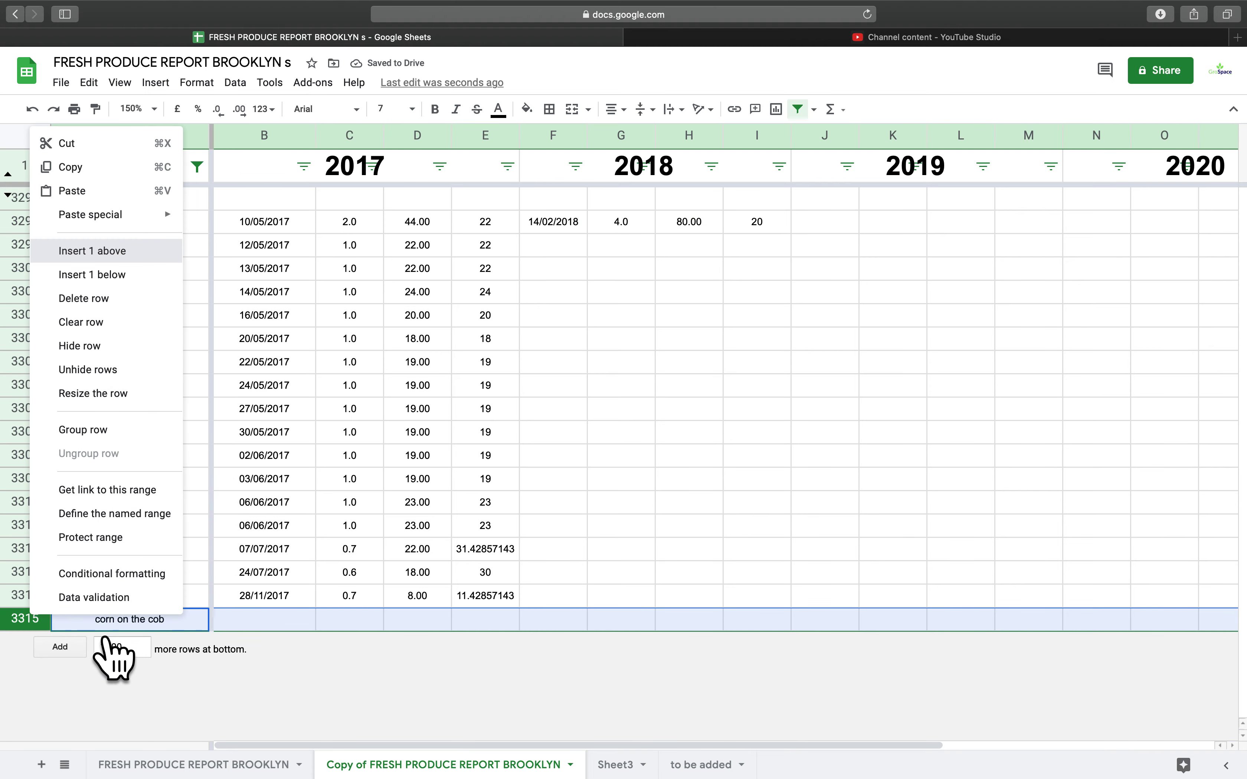
{"action": "left_click", "coordinate": [92, 251]}
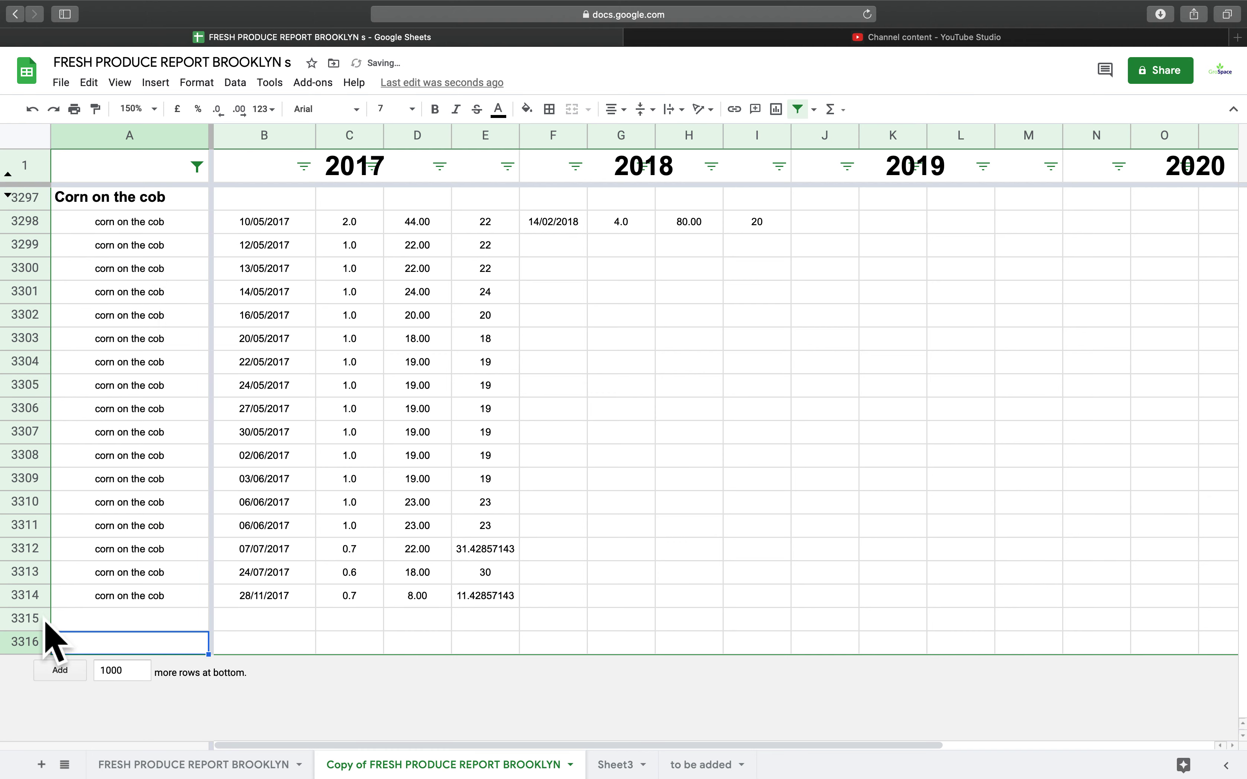
- Hide the corn on the cob rows 3298 to 3314 and reset the item name filter to show all values
{"action": "left_click", "coordinate": [36, 596]}
{"action": "left_click", "coordinate": [28, 227], "text": "shift"}
{"action": "right_click", "coordinate": [21, 250]}
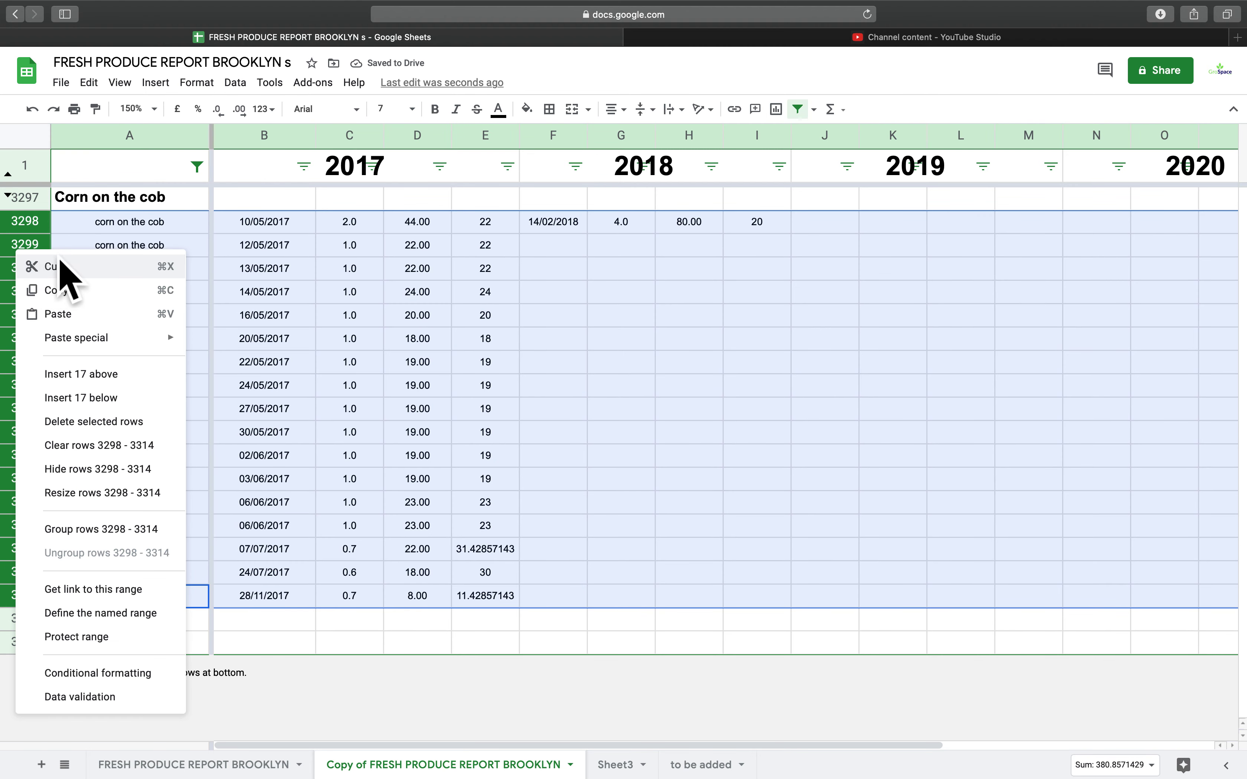
{"action": "left_click", "coordinate": [180, 470]}
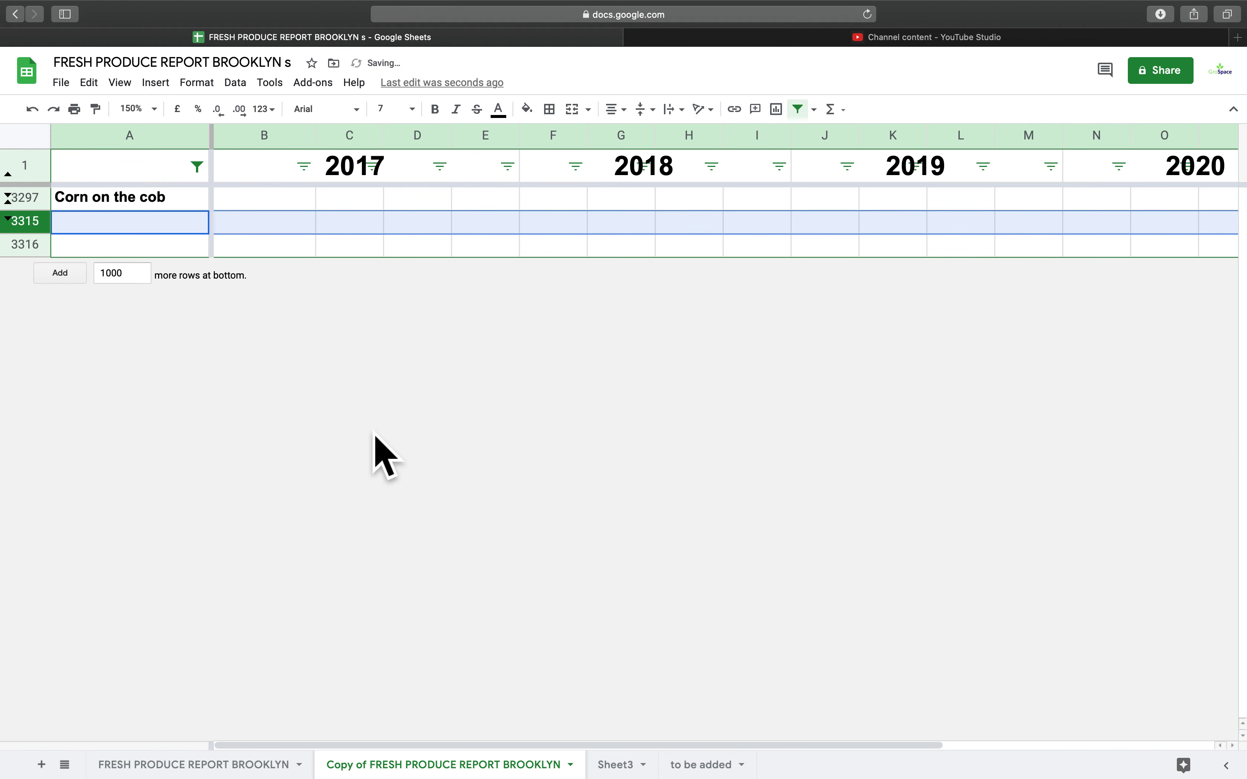
{"action": "left_click", "coordinate": [197, 165]}
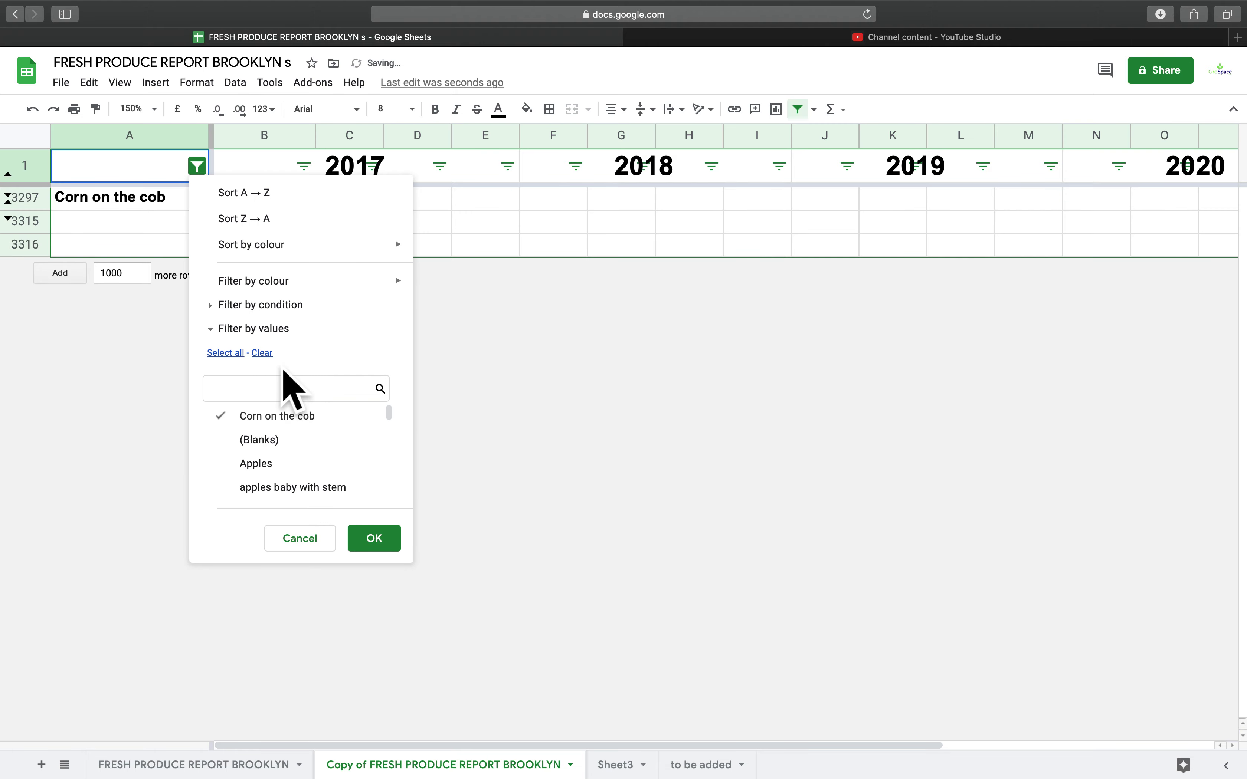
{"action": "left_click", "coordinate": [225, 352]}
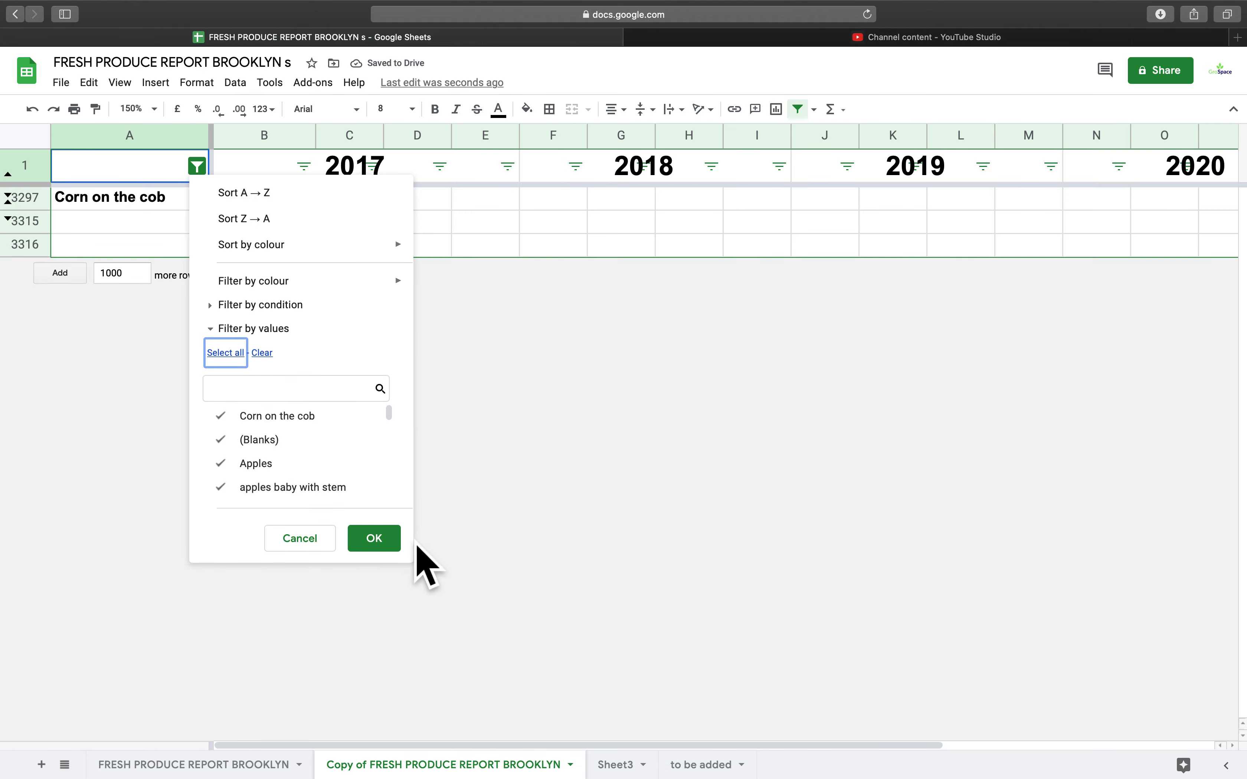
{"action": "left_click", "coordinate": [381, 539]}
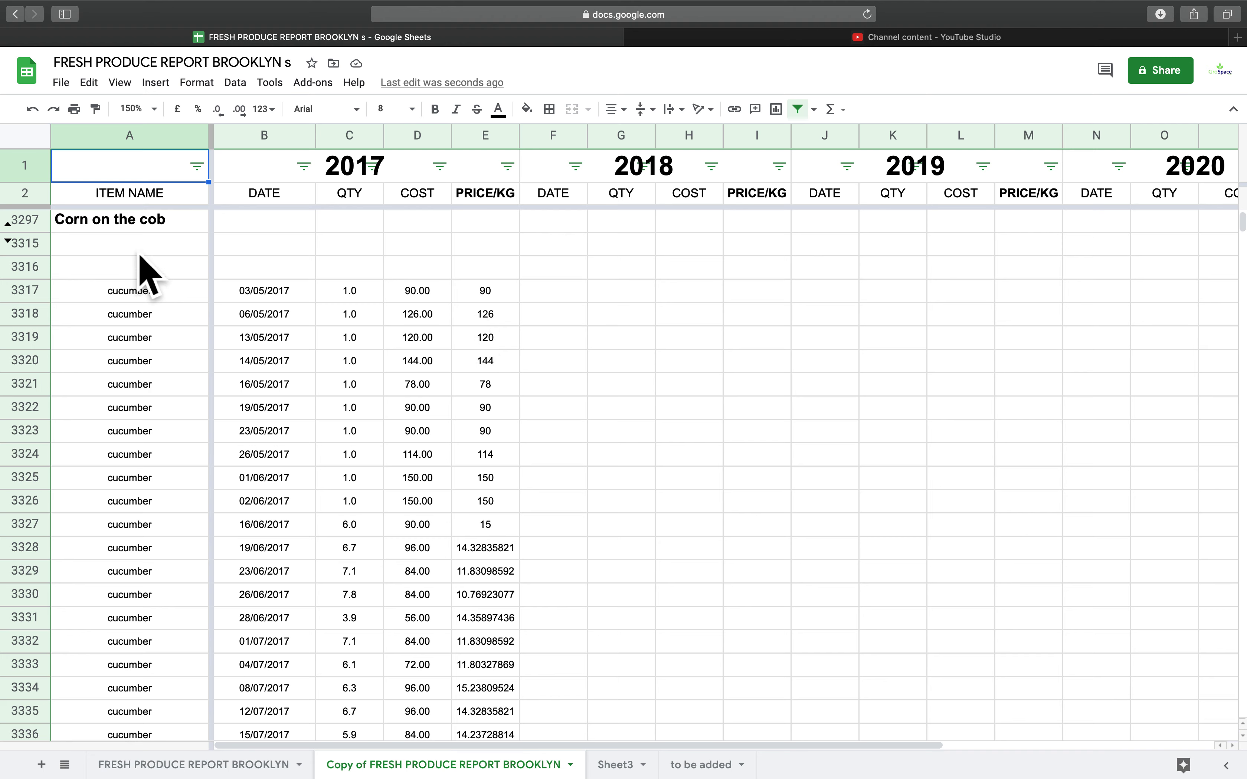
- Copy the Corn on the cob heading into A3316 above the cucumber entries and change its text to "Cucumber"
{"action": "left_click", "coordinate": [135, 226]}
{"action": "key", "text": "ctrl+c"}
{"action": "key", "text": "Down"}
{"action": "key", "text": "Down"}
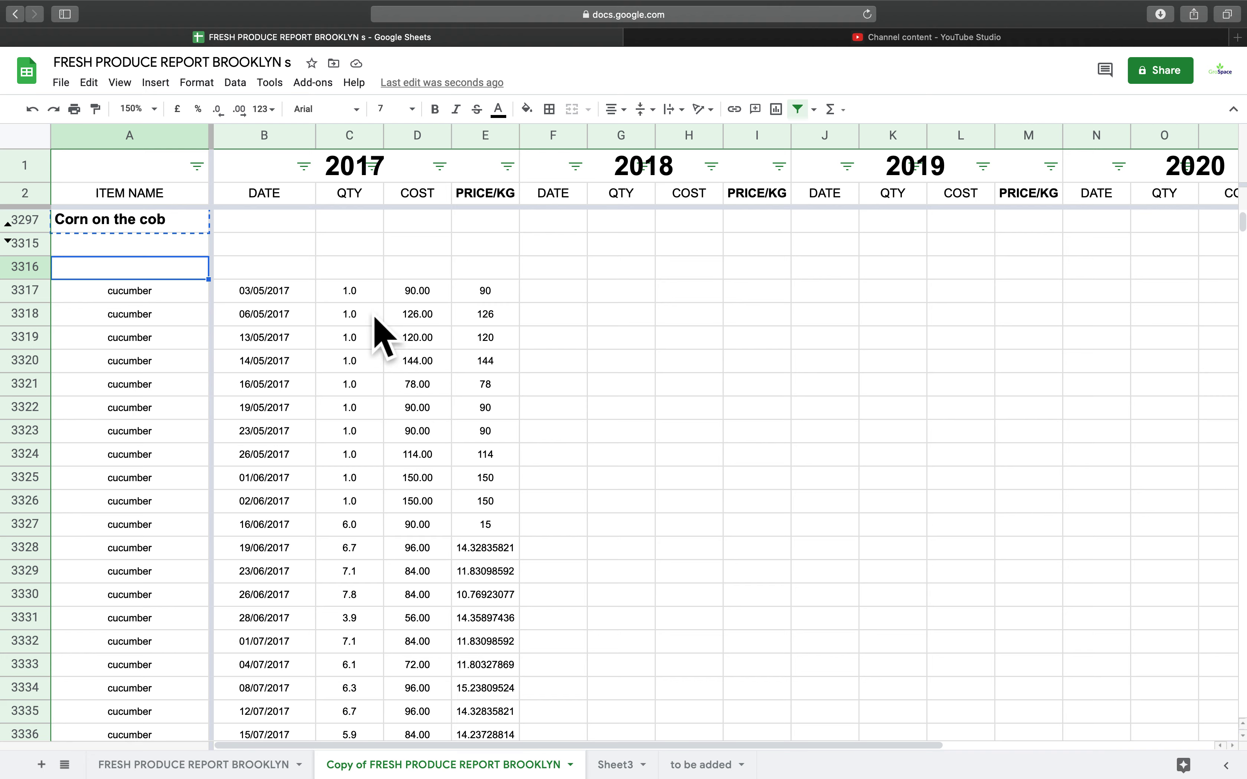
{"action": "key", "text": "ctrl+v"}
{"action": "triple_click", "coordinate": [194, 276]}
{"action": "type", "text": "C"}
{"action": "key", "text": "Return"}
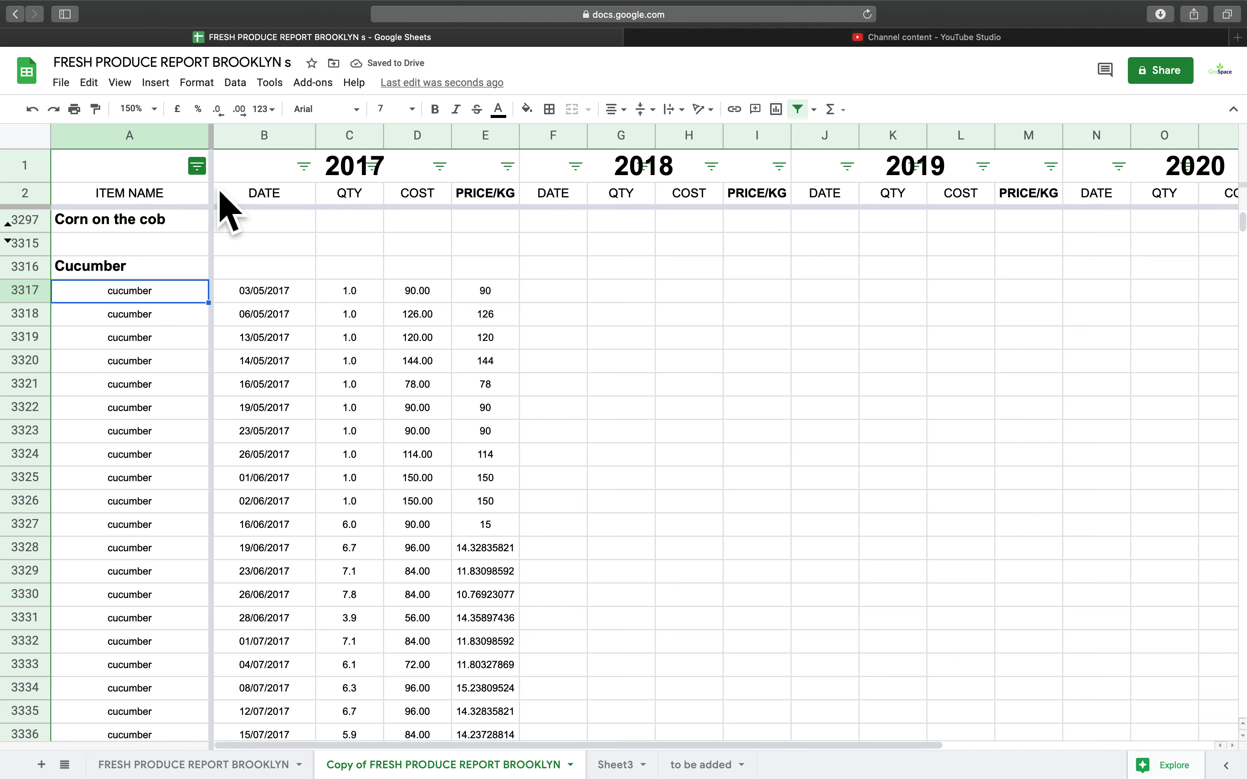
- Filter the item name column to only Cucumber, searching "cucumber" and leaving out cucumber loose
{"action": "left_click", "coordinate": [196, 166]}
{"action": "key", "text": "Tab"}
{"action": "type", "text": "cy"}
{"action": "key", "text": "BackSpace"}
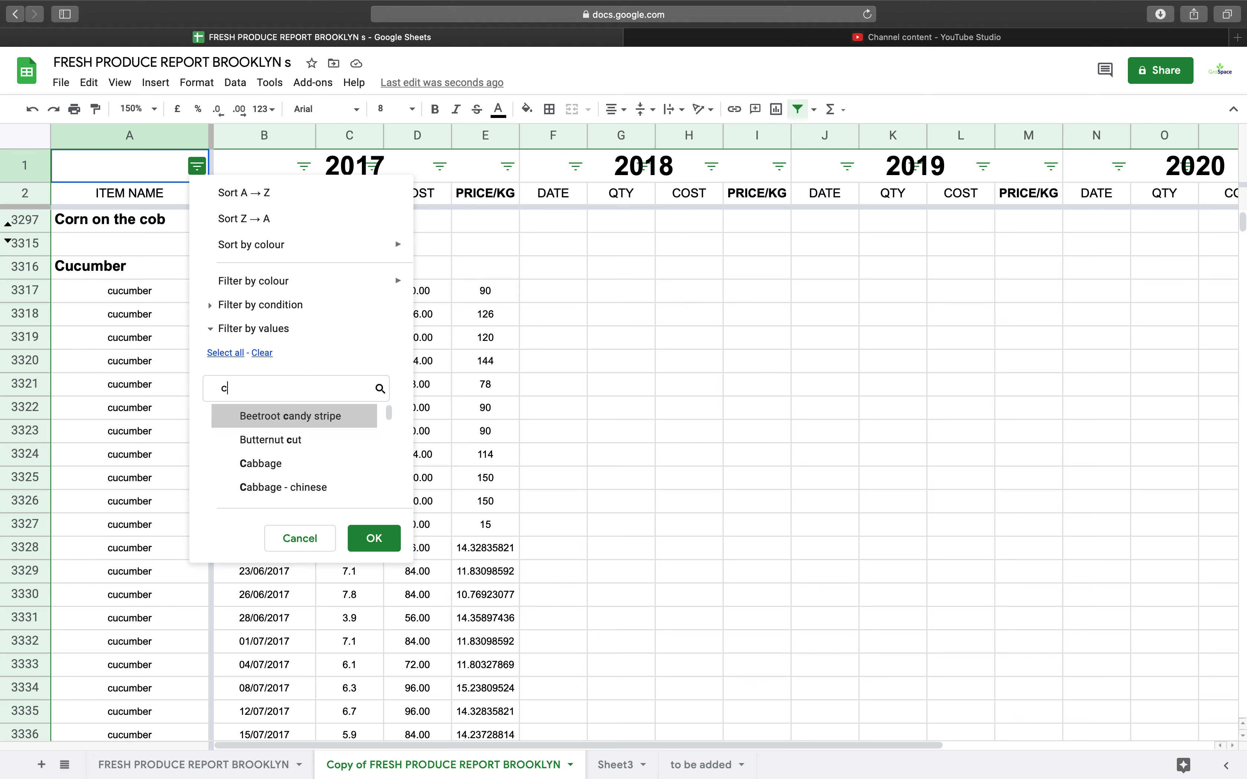
{"action": "type", "text": "uc"}
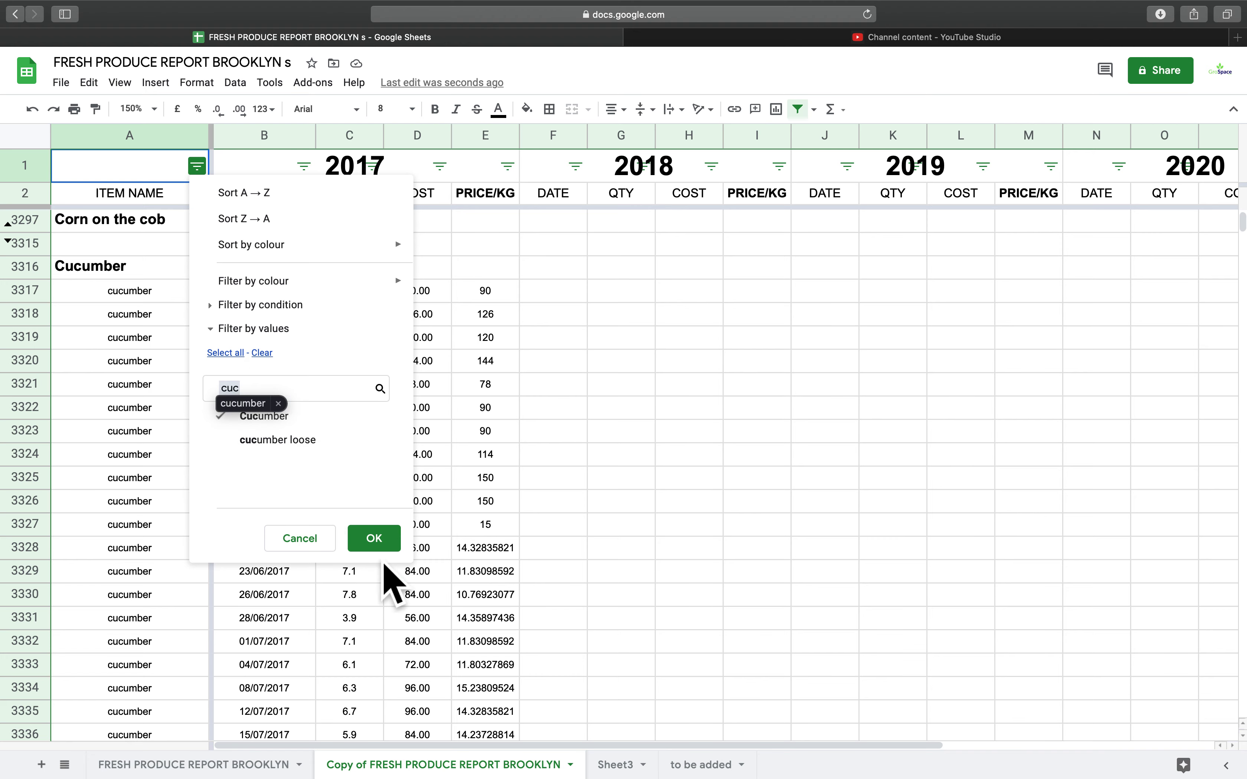
{"action": "type", "text": "umber"}
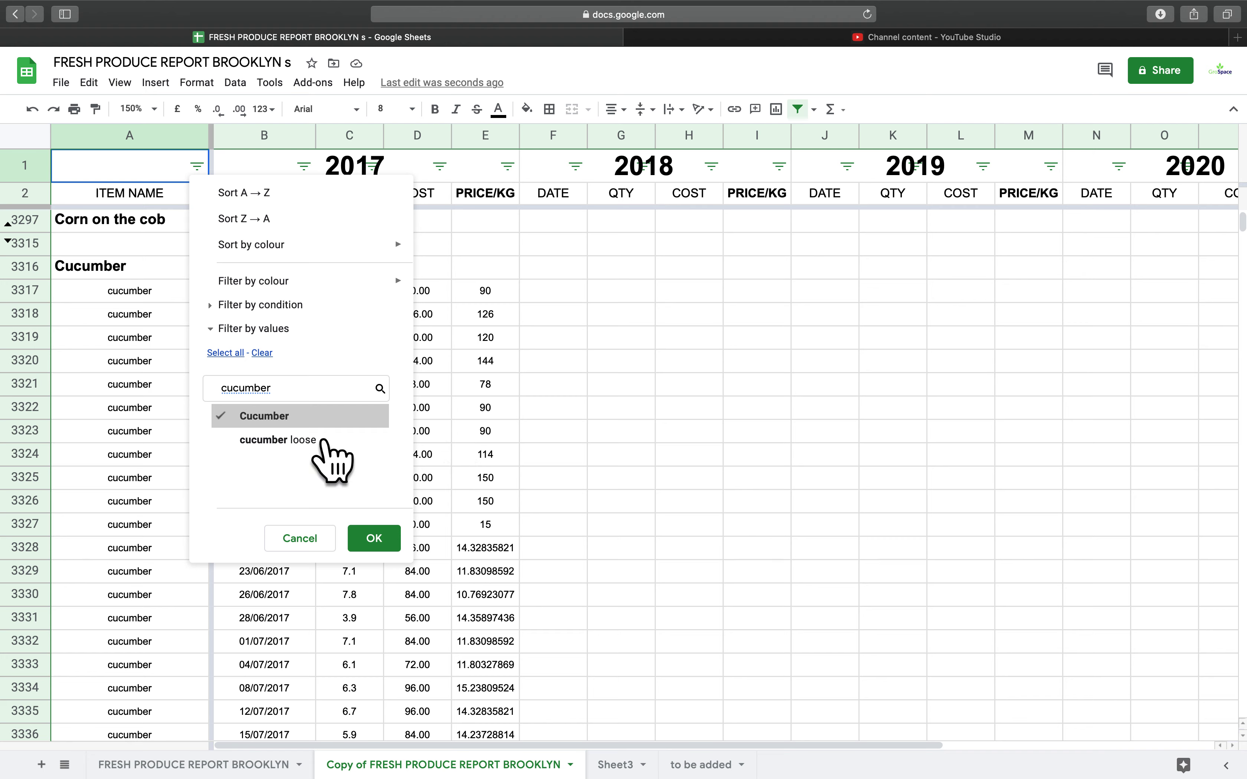
{"action": "left_click", "coordinate": [386, 540]}
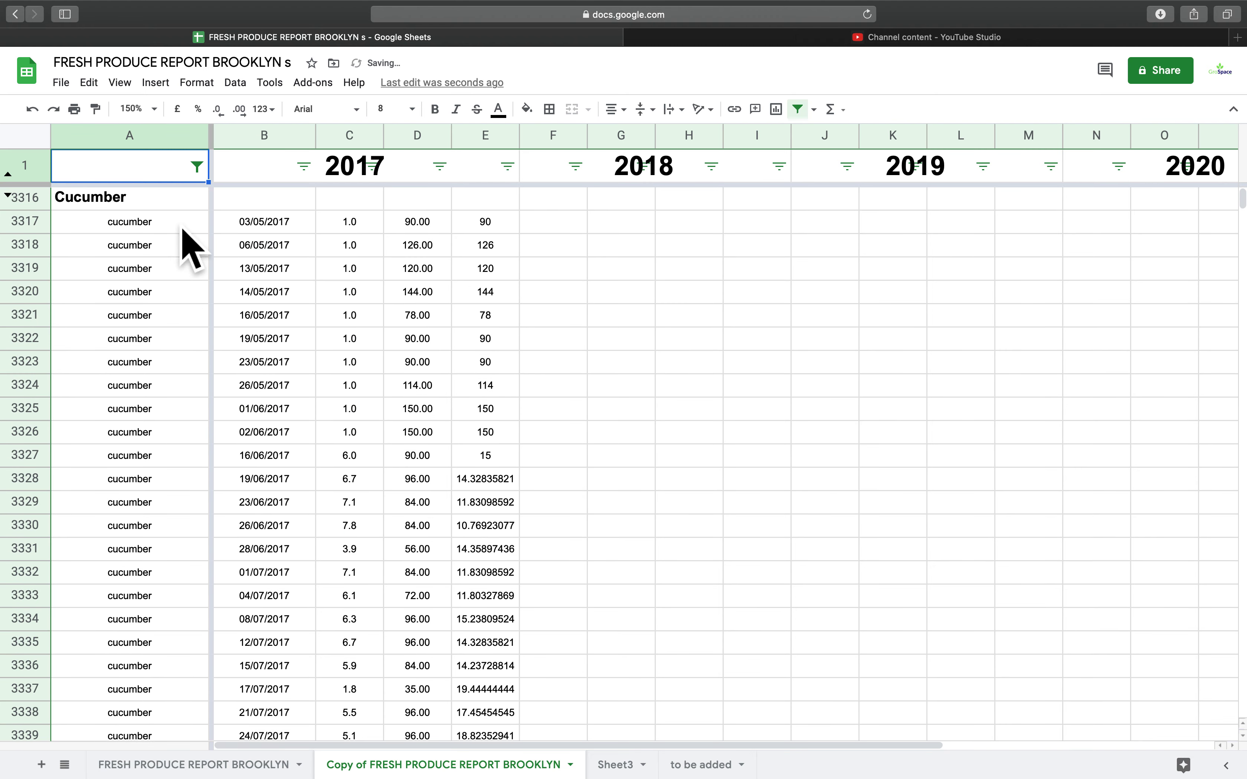
- Select and copy all cucumber dates, quantities, costs and prices in B3317:E3900
{"action": "left_click", "coordinate": [258, 237]}
{"action": "scroll", "coordinate": [529, 456], "scroll_direction": "down", "scroll_amount": 20}
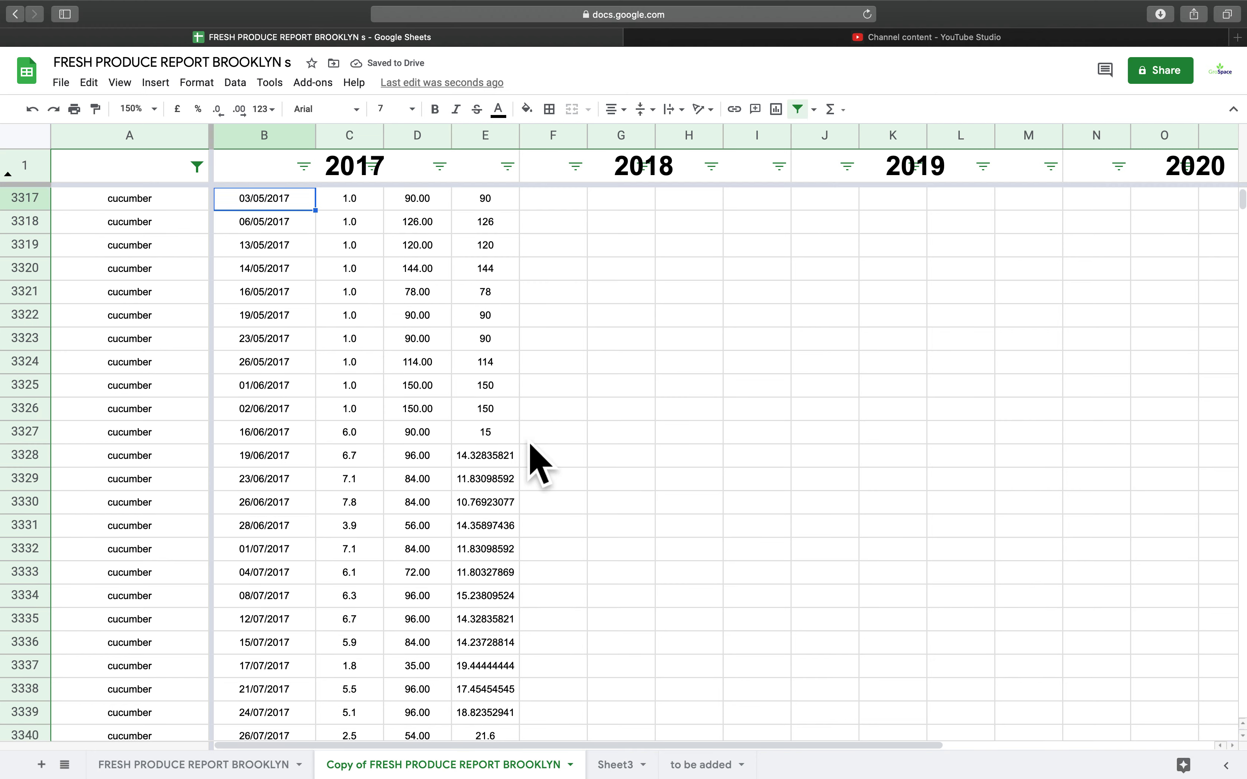
{"action": "scroll", "coordinate": [535, 459], "scroll_direction": "down", "scroll_amount": 15}
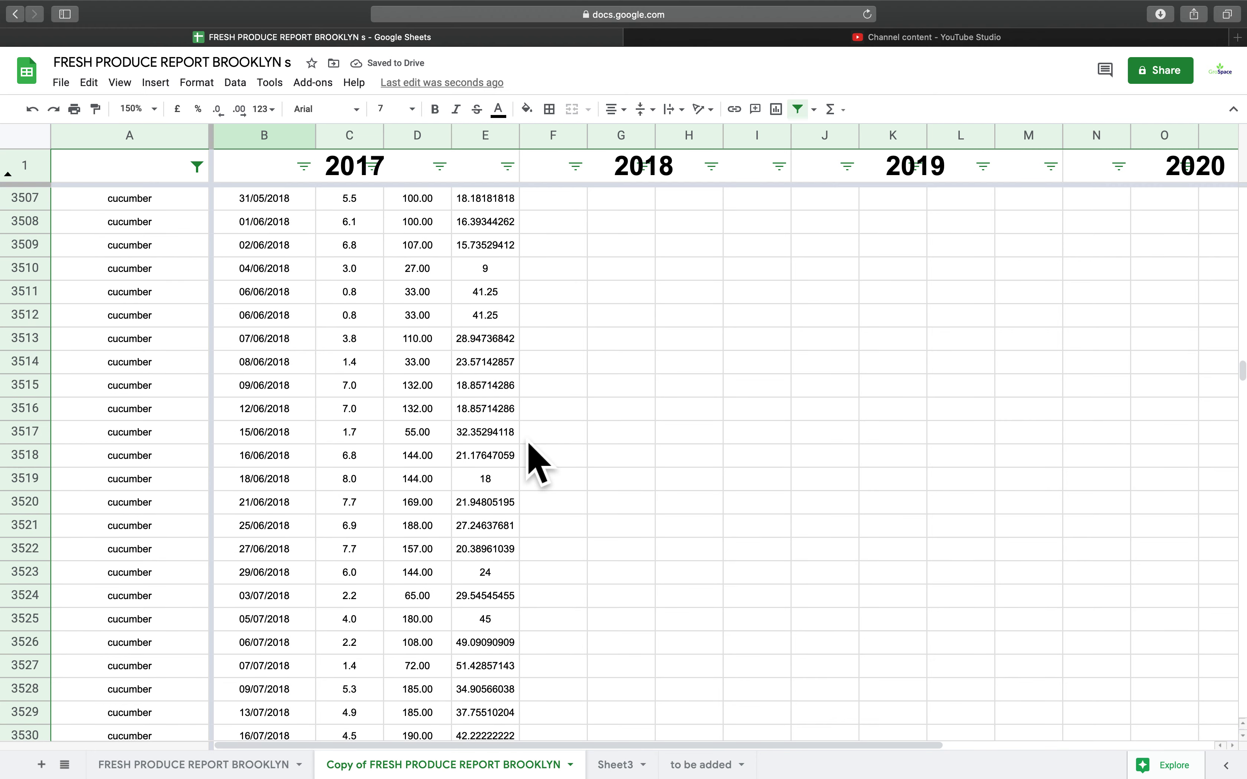
{"action": "scroll", "coordinate": [534, 459], "scroll_direction": "up", "scroll_amount": 2}
{"action": "scroll", "coordinate": [431, 461], "scroll_direction": "down", "scroll_amount": 5}
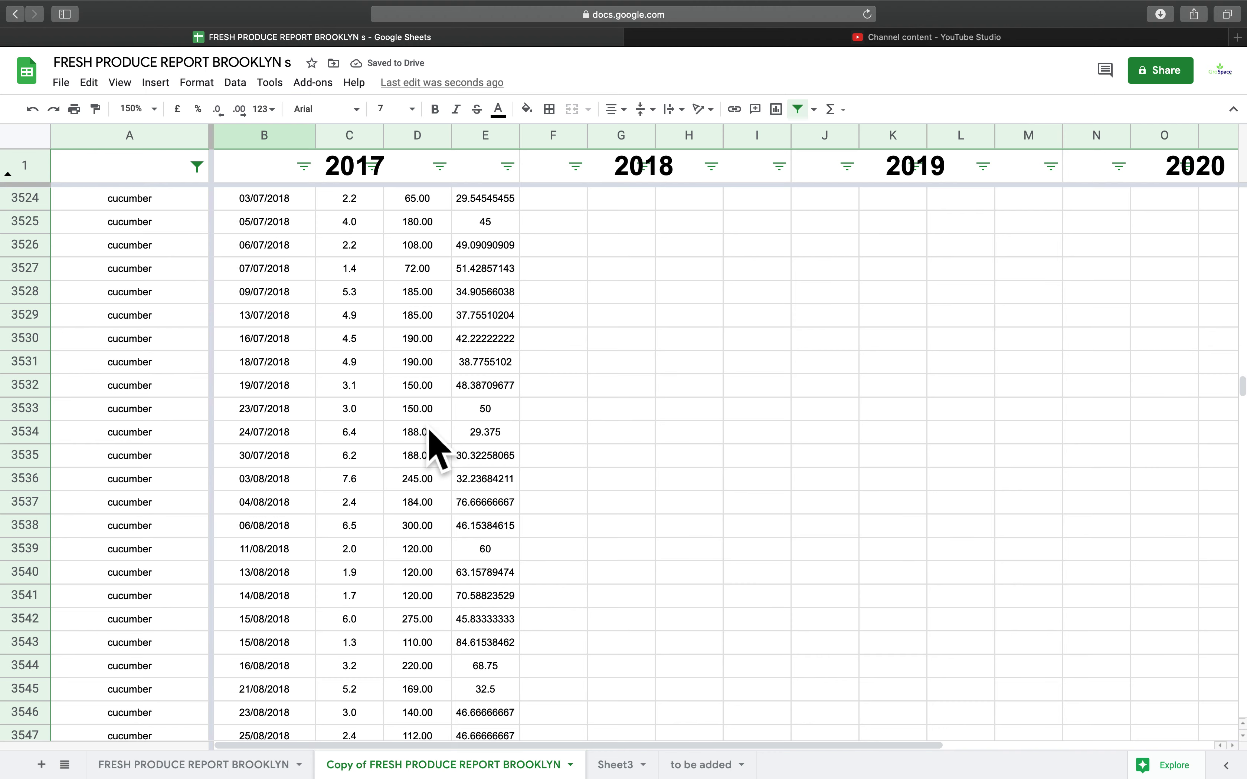
{"action": "scroll", "coordinate": [500, 417], "scroll_direction": "down", "scroll_amount": 20}
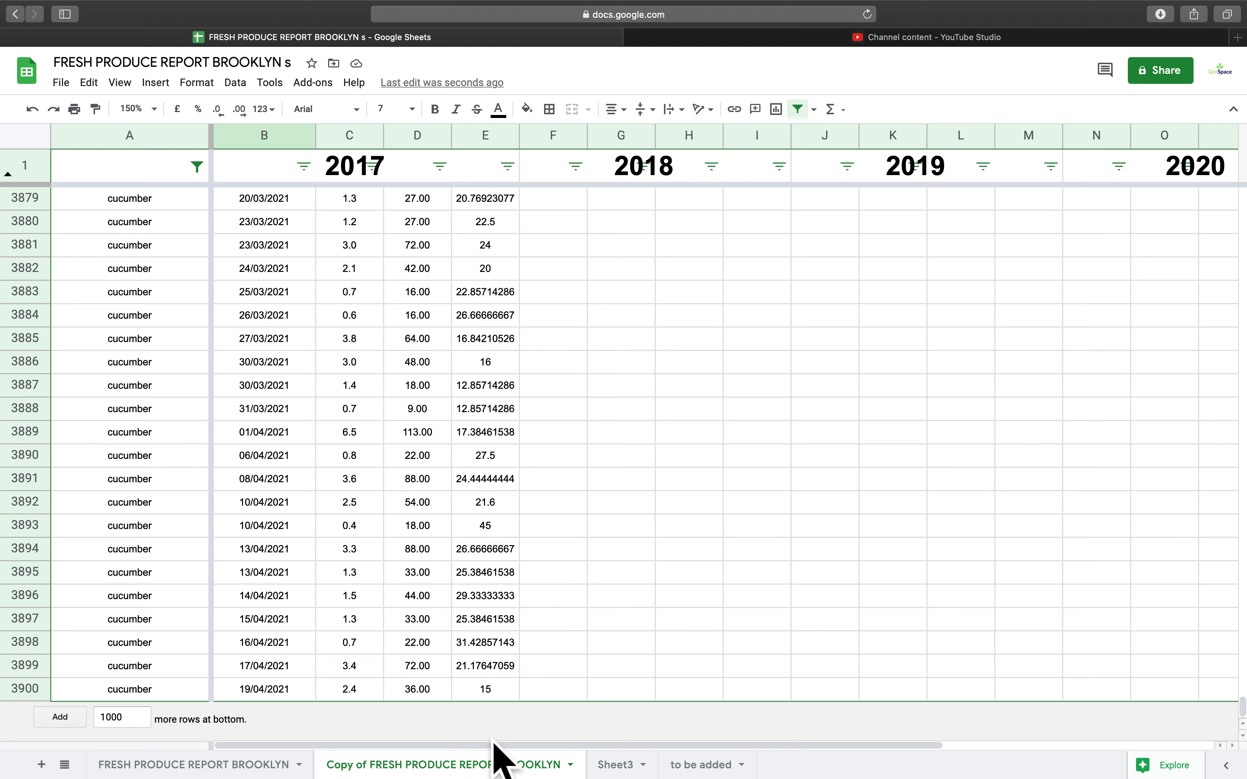
{"action": "left_click", "coordinate": [502, 700], "text": "shift"}
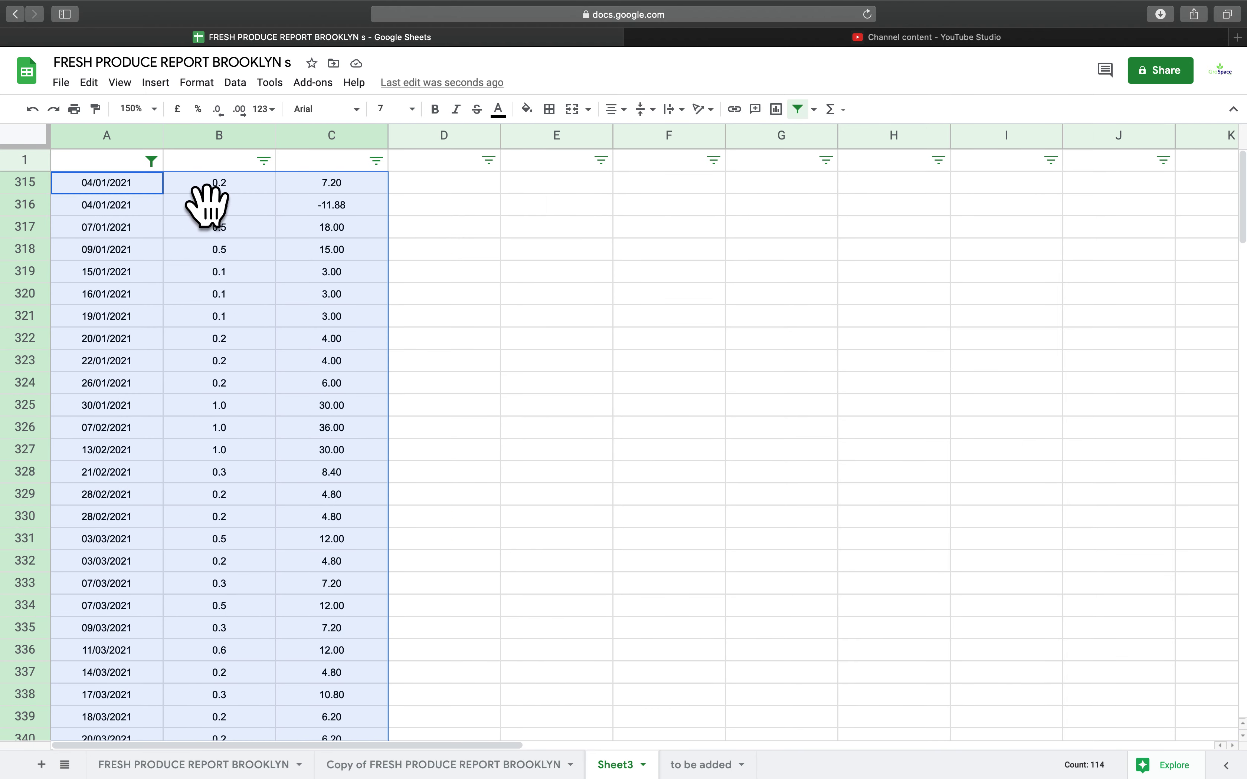
- On Sheet3, remove the "2021" text condition from the date column's filter
{"action": "left_click", "coordinate": [152, 160]}
{"action": "left_click_drag", "start_coordinate": [227, 361], "coordinate": [79, 381]}
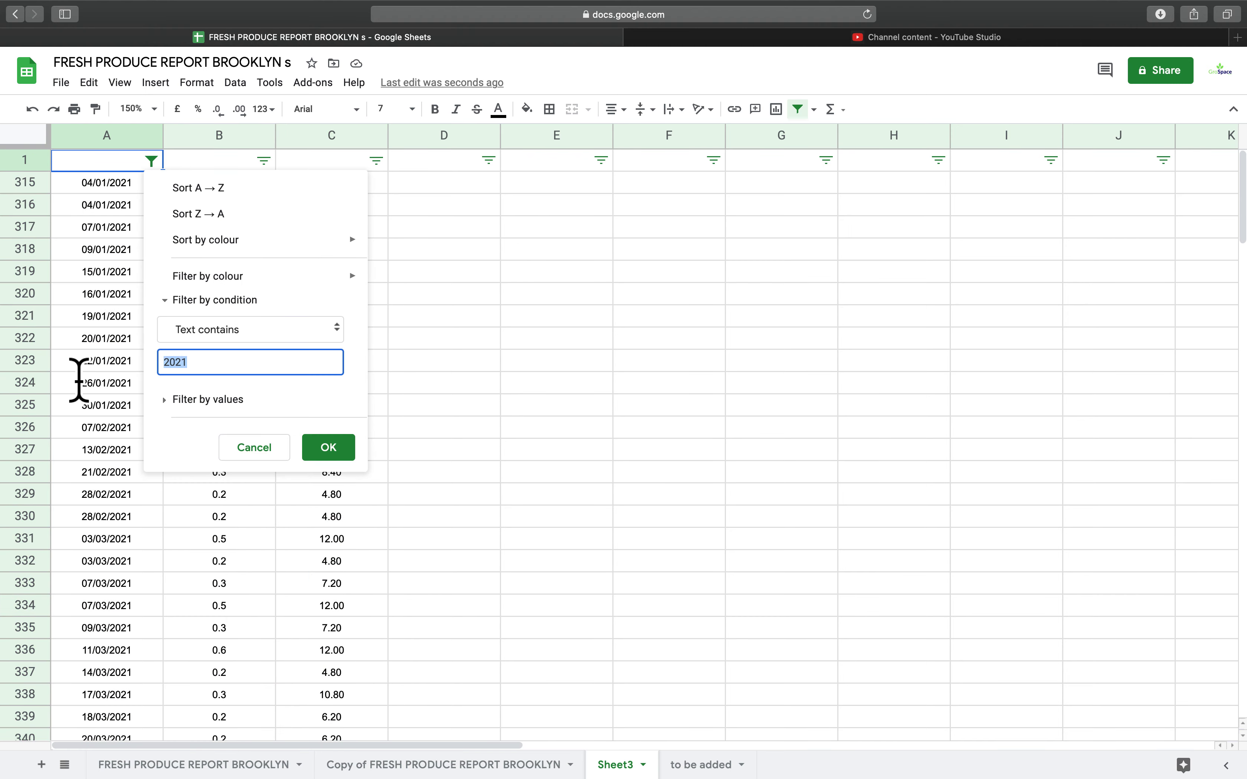
{"action": "left_click", "coordinate": [330, 449]}
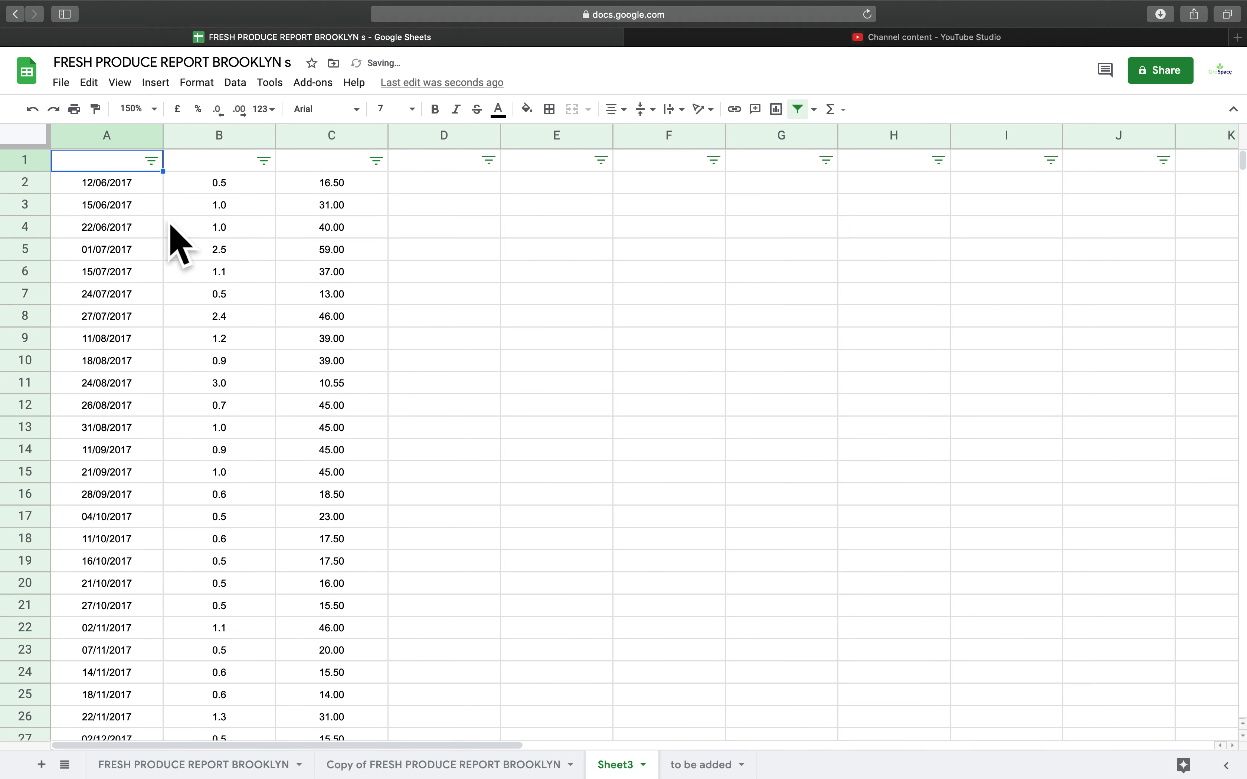
- Delete all the old entries on Sheet3 and paste the copied cucumber entries starting at A2
{"action": "key", "text": "super+a"}
{"action": "key", "text": "Delete"}
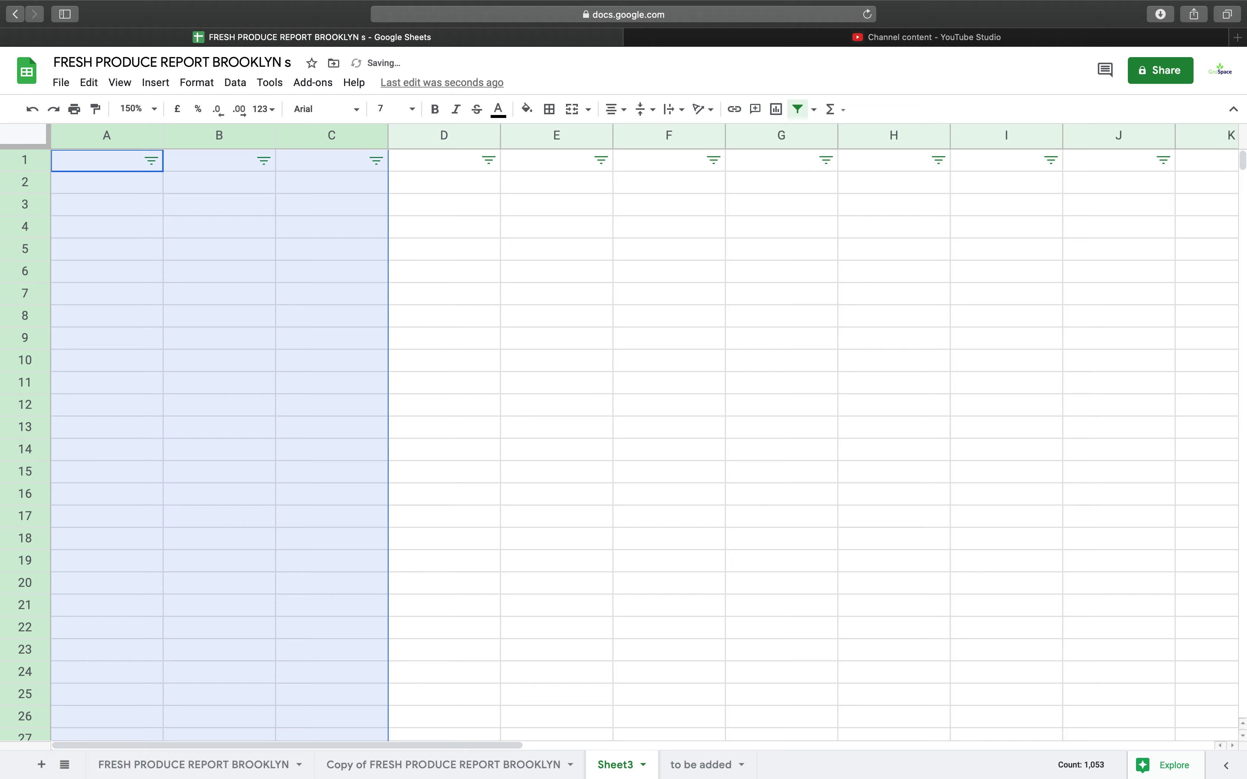
{"action": "left_click", "coordinate": [130, 217]}
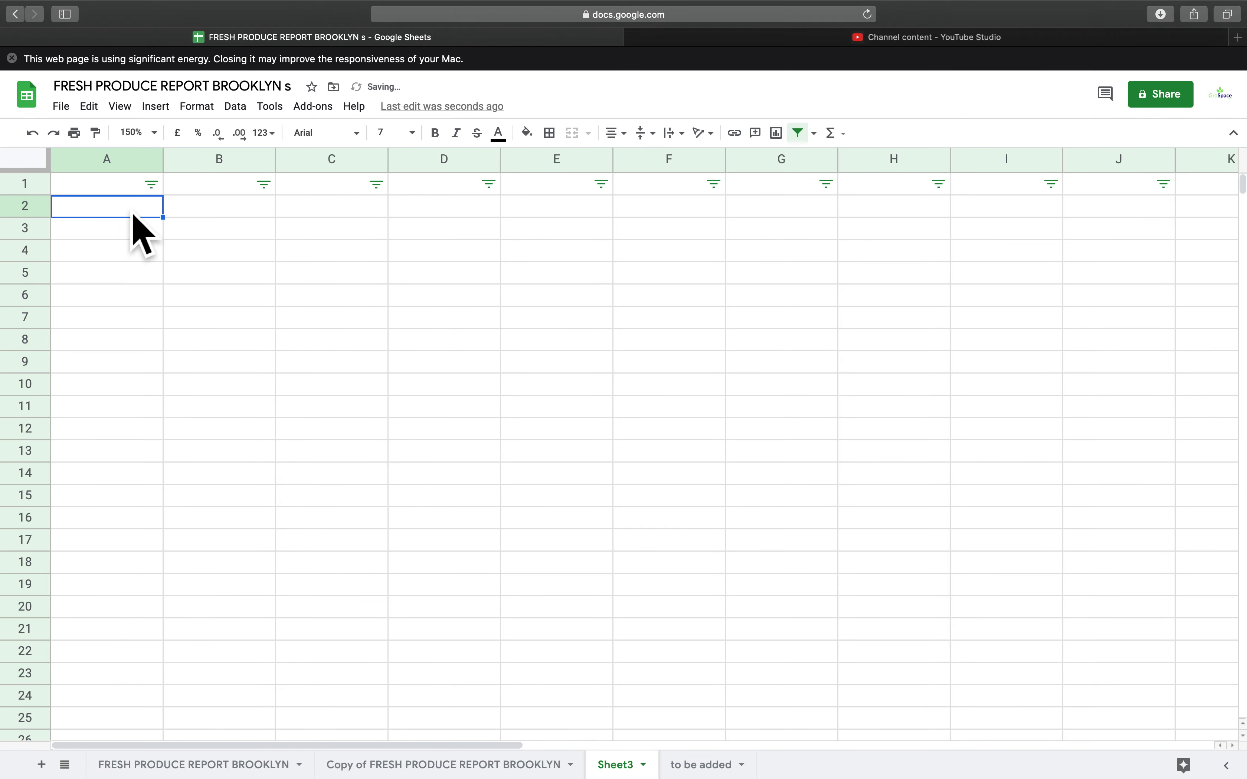
{"action": "key", "text": "super+v"}
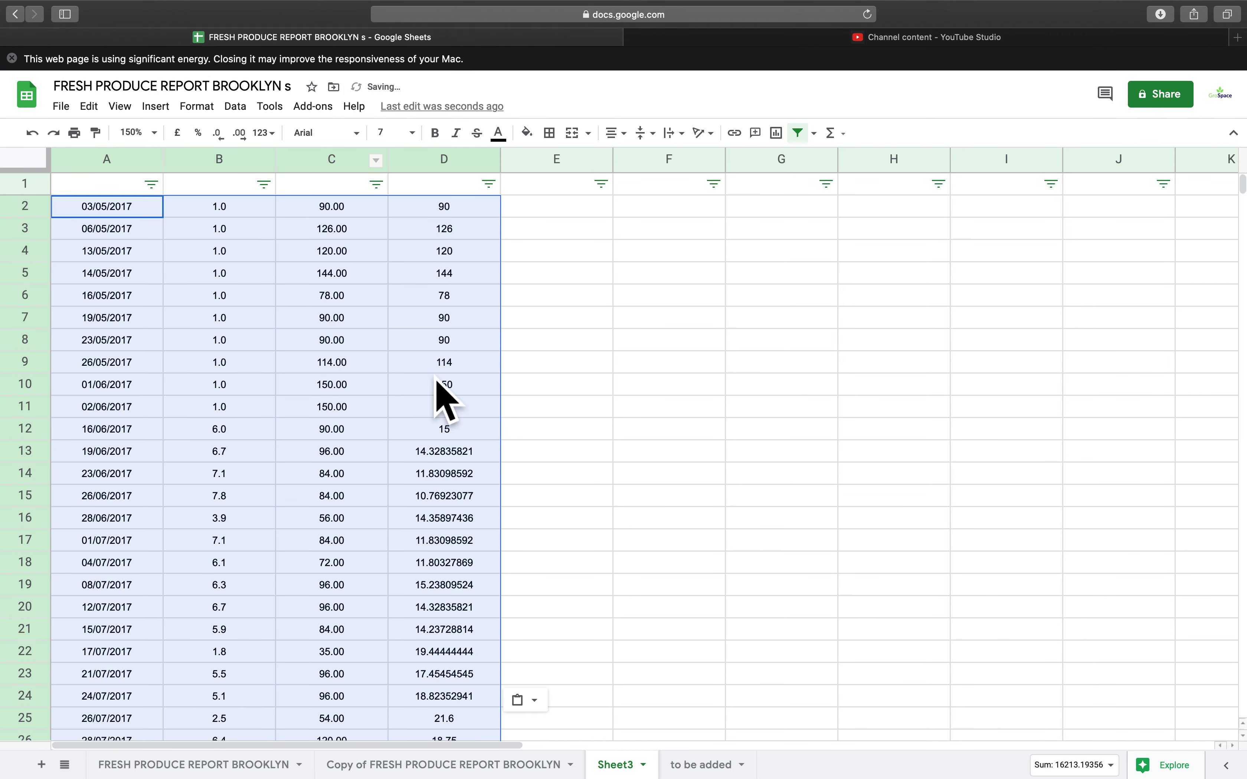
- Filter the date column on Sheet3 by the condition Text contains "2017"
{"action": "left_click", "coordinate": [151, 184]}
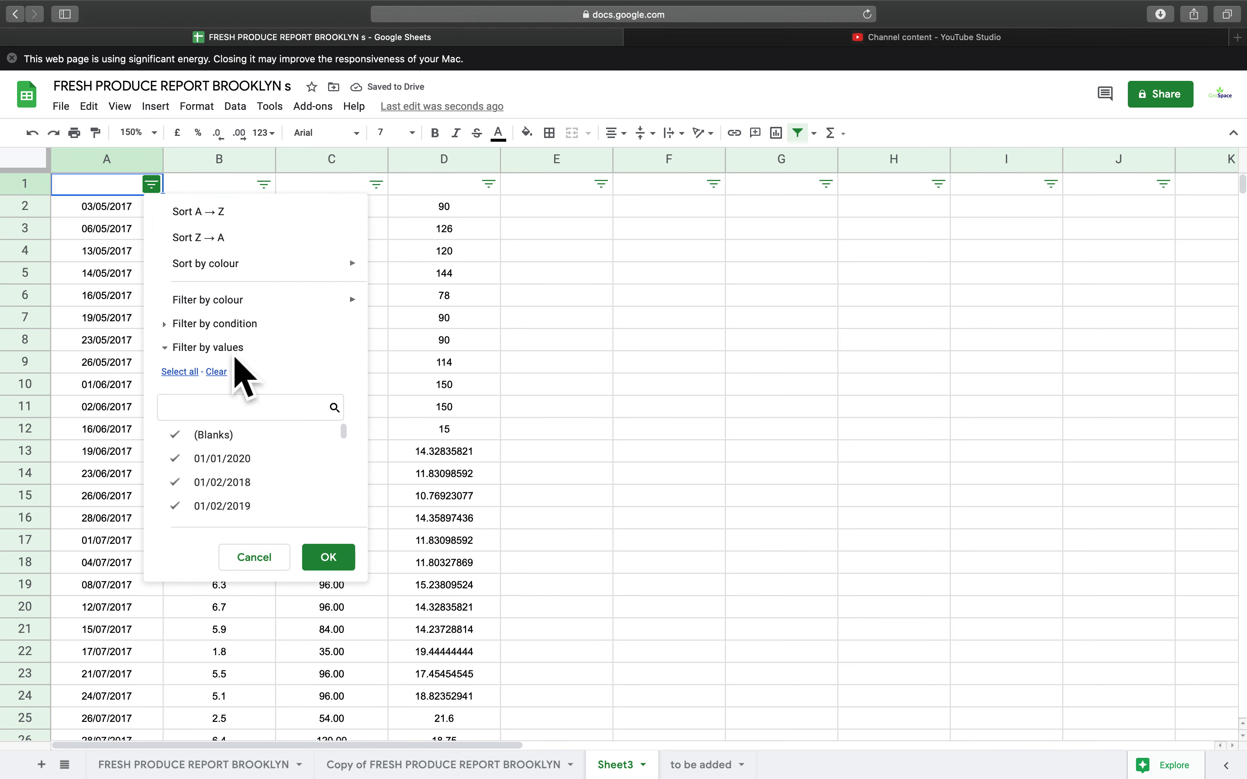
{"action": "left_click", "coordinate": [248, 328]}
{"action": "left_click", "coordinate": [232, 360]}
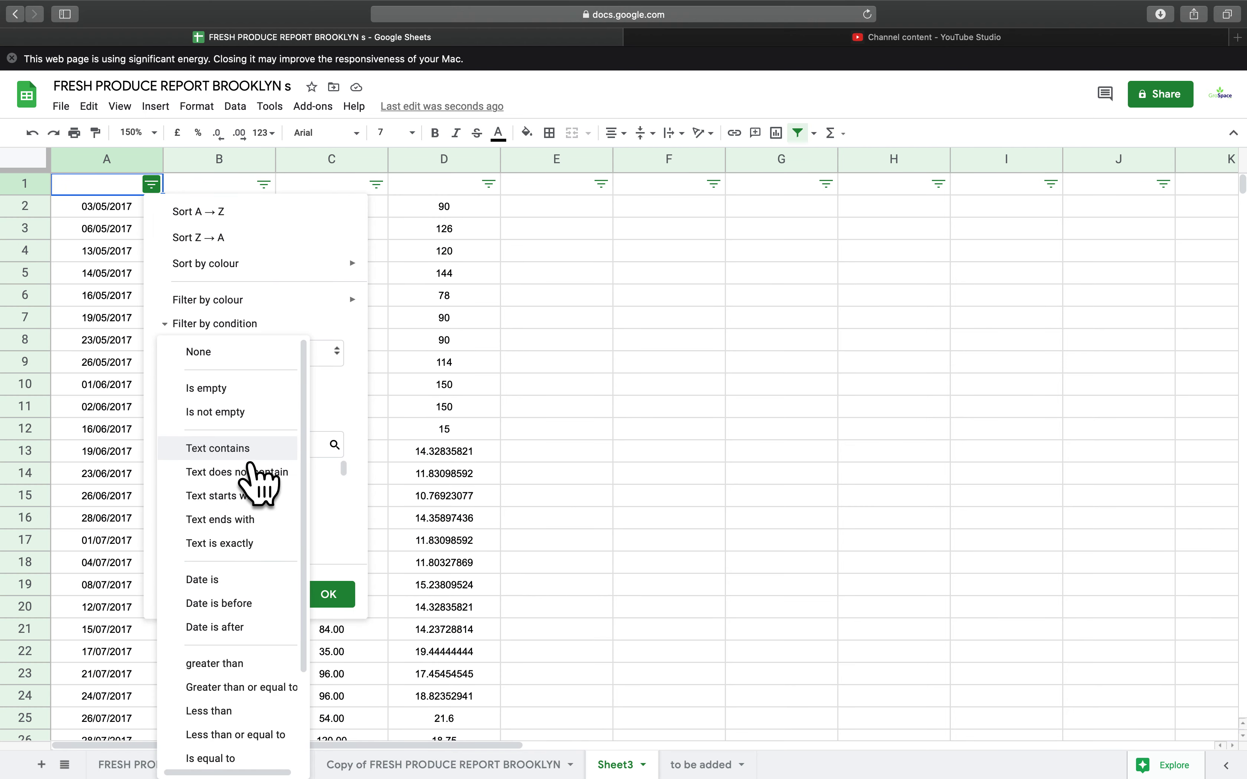
{"action": "left_click", "coordinate": [252, 447]}
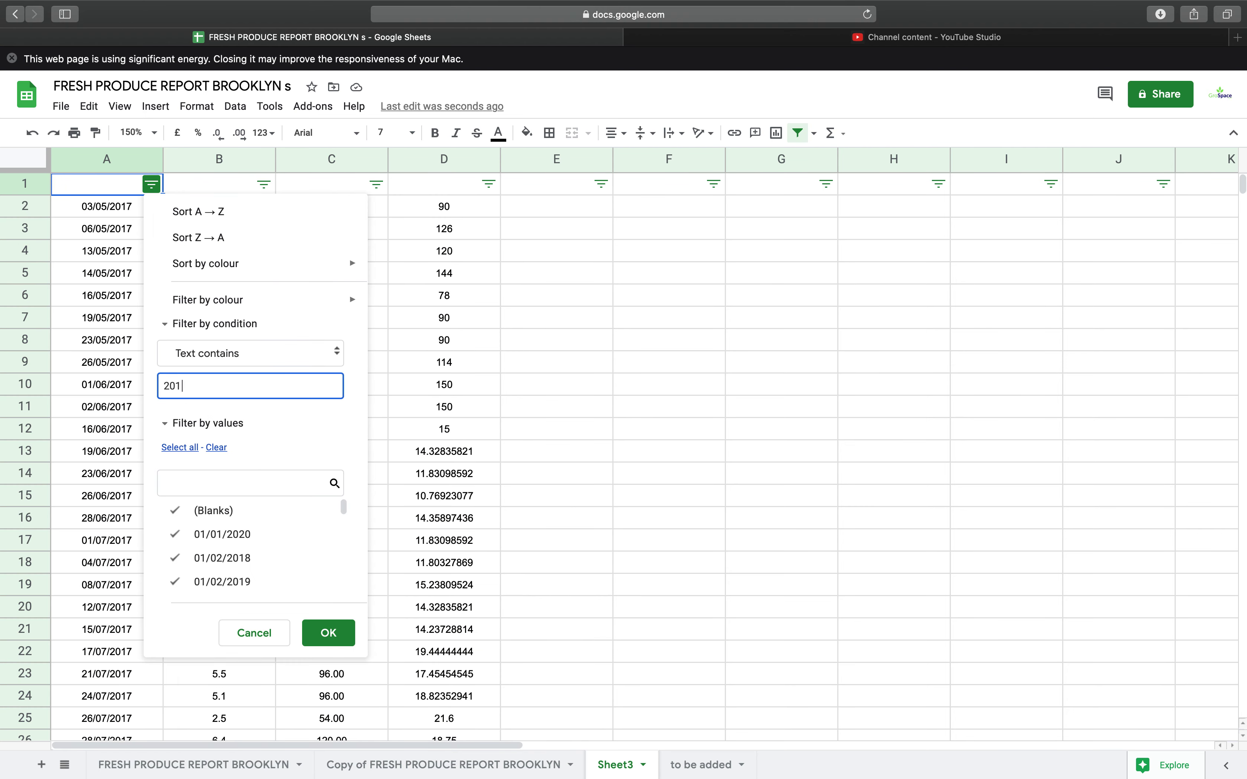
{"action": "left_click", "coordinate": [328, 633]}
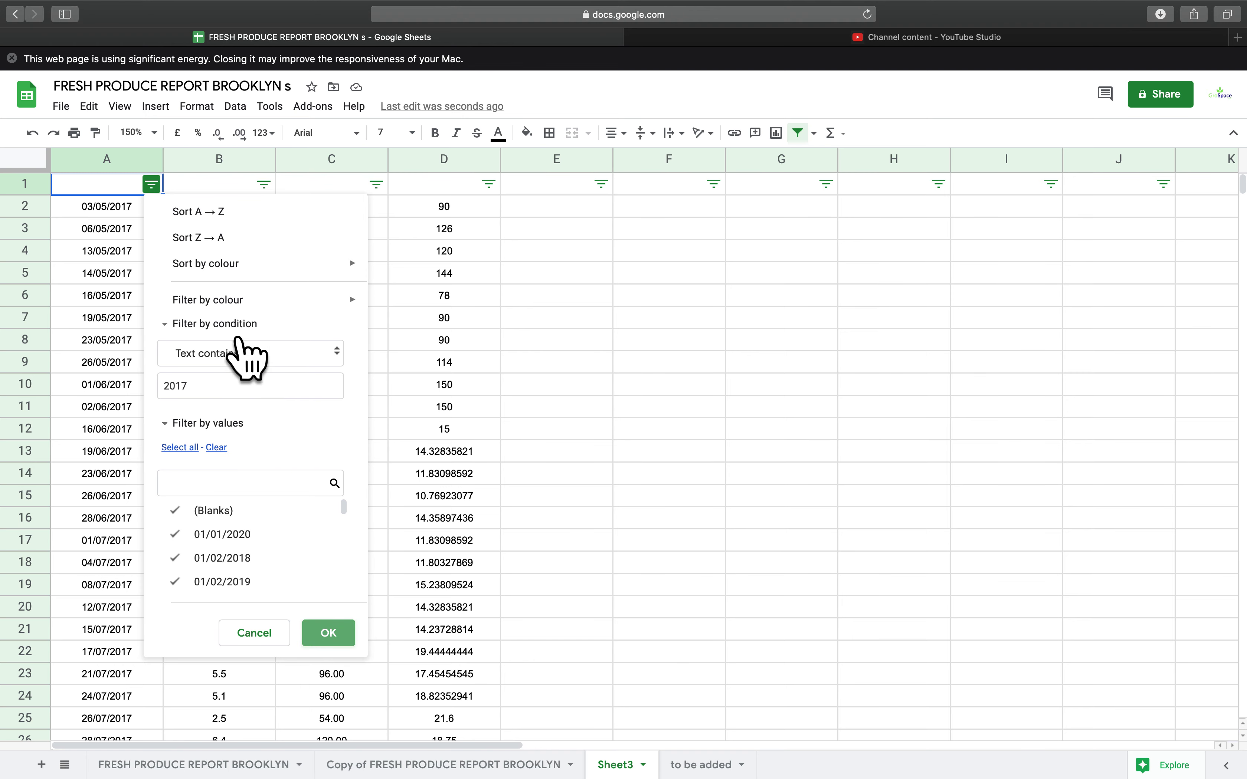
- Select and copy all the filtered 2017 cucumber entries on Sheet3, starting from A2
{"action": "left_click", "coordinate": [135, 211]}
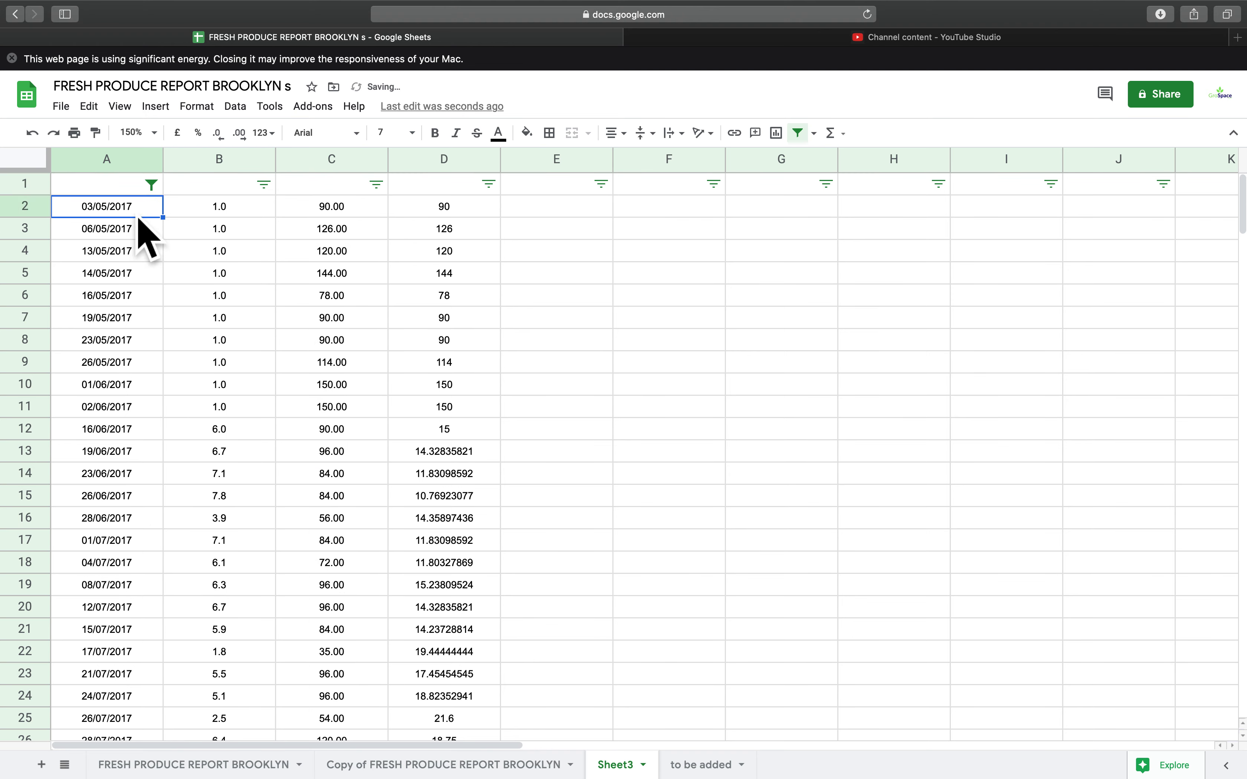
{"action": "left_click", "coordinate": [608, 281]}
{"action": "left_click", "coordinate": [127, 212]}
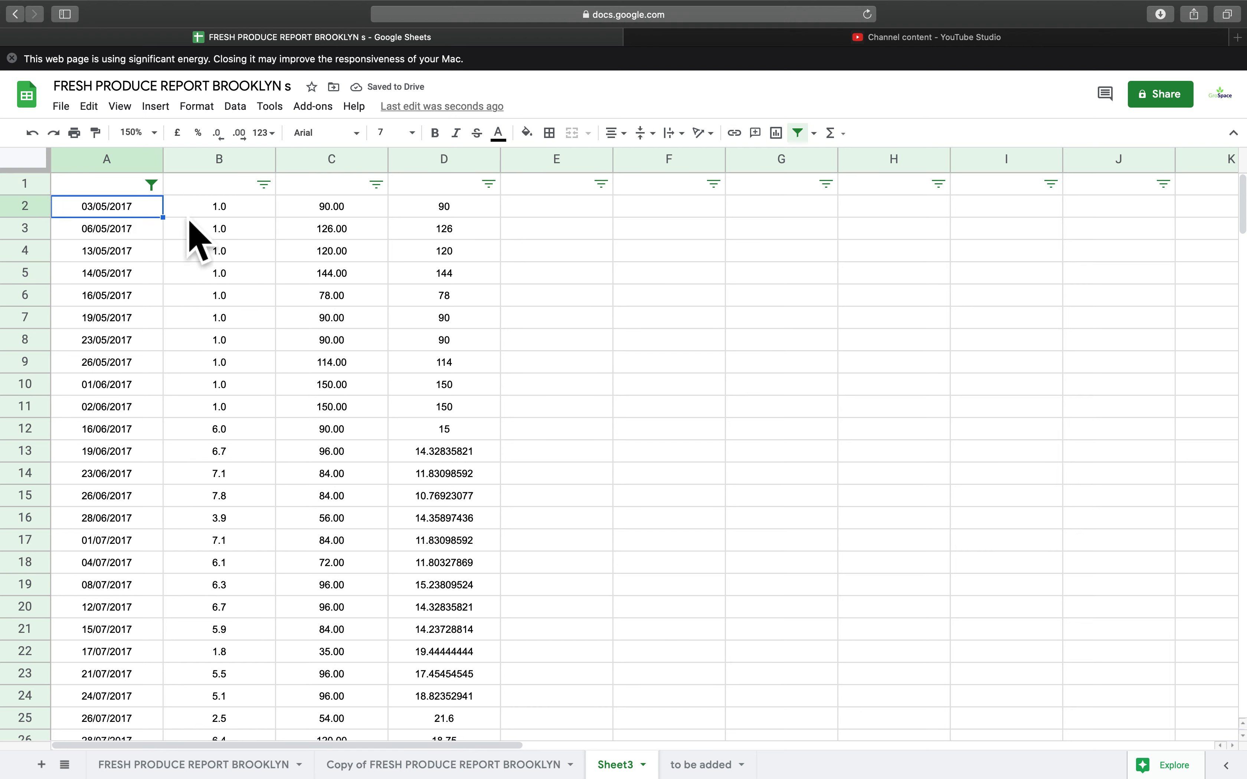
{"action": "key", "text": "super+a"}
- On the report copy sheet, clear the old cucumber entries in B3317:E3900 and paste the copied 2017 entries starting at B3317
{"action": "left_click", "coordinate": [447, 765]}
{"action": "key", "text": "Delete"}
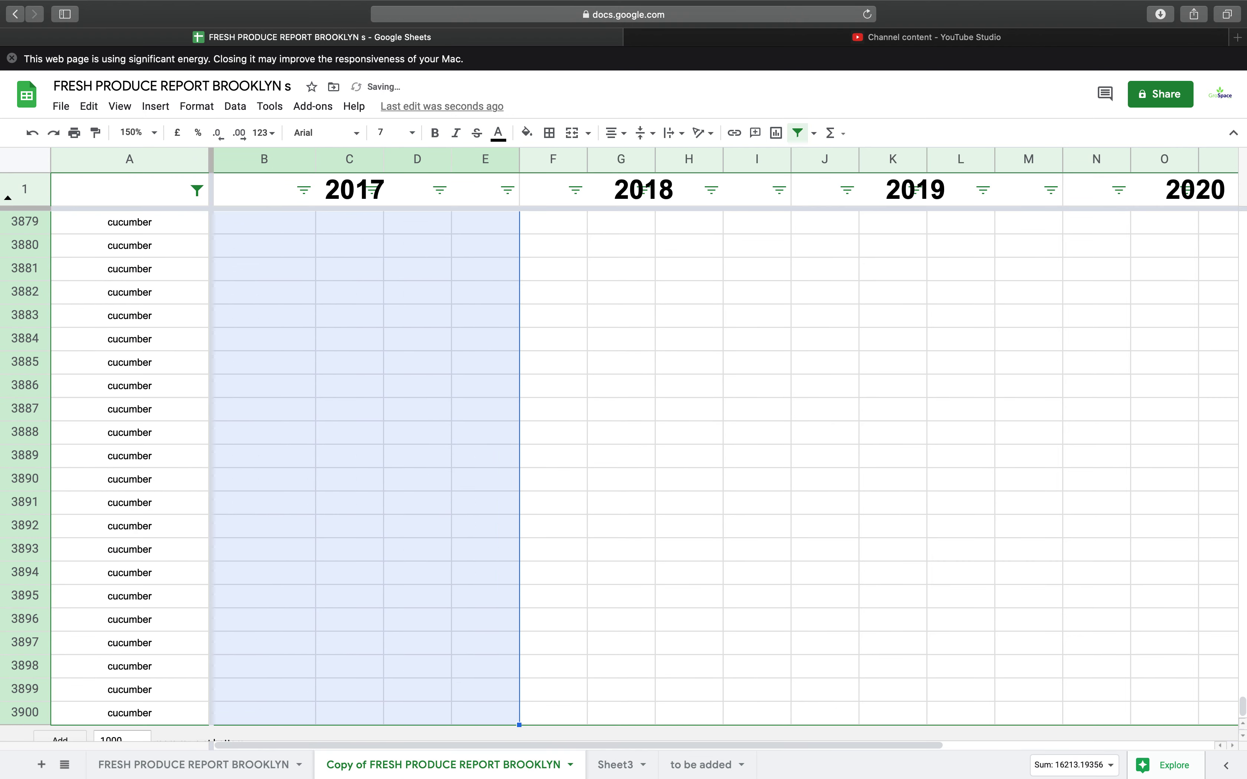
{"action": "scroll", "coordinate": [391, 288], "scroll_direction": "up", "scroll_amount": 2}
{"action": "scroll", "coordinate": [360, 290], "scroll_direction": "up", "scroll_amount": 20}
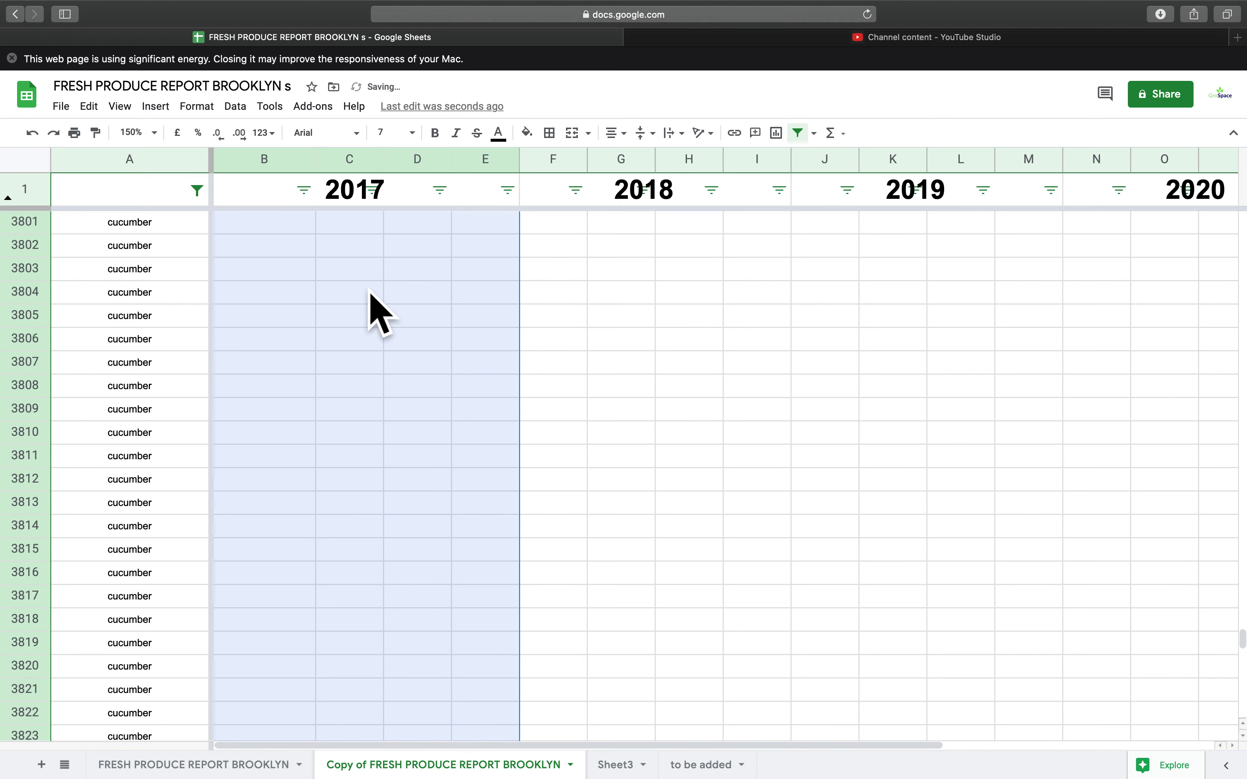
{"action": "scroll", "coordinate": [381, 290], "scroll_direction": "up", "scroll_amount": 20}
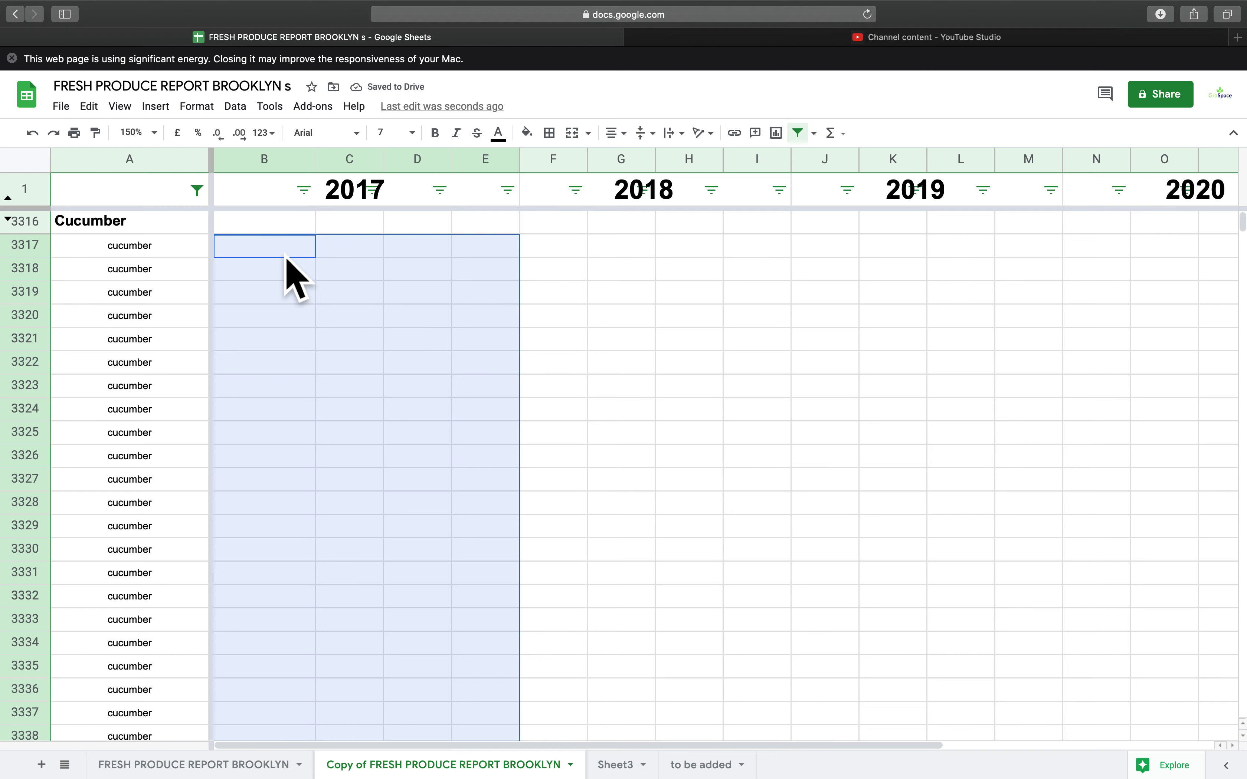
{"action": "key", "text": "super+v"}
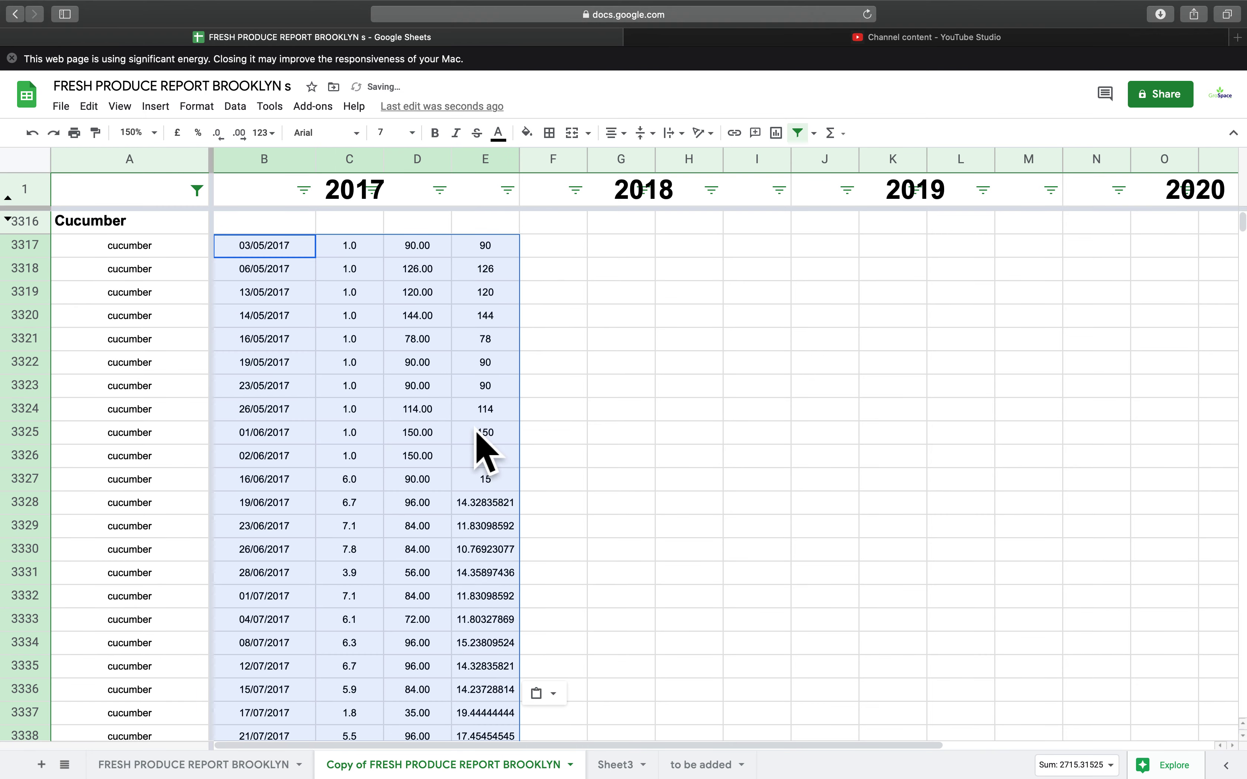
- Filter the date column on Sheet3 by text containing "2018" and copy all the matching cucumber entries
{"action": "key", "text": "alt+Down"}
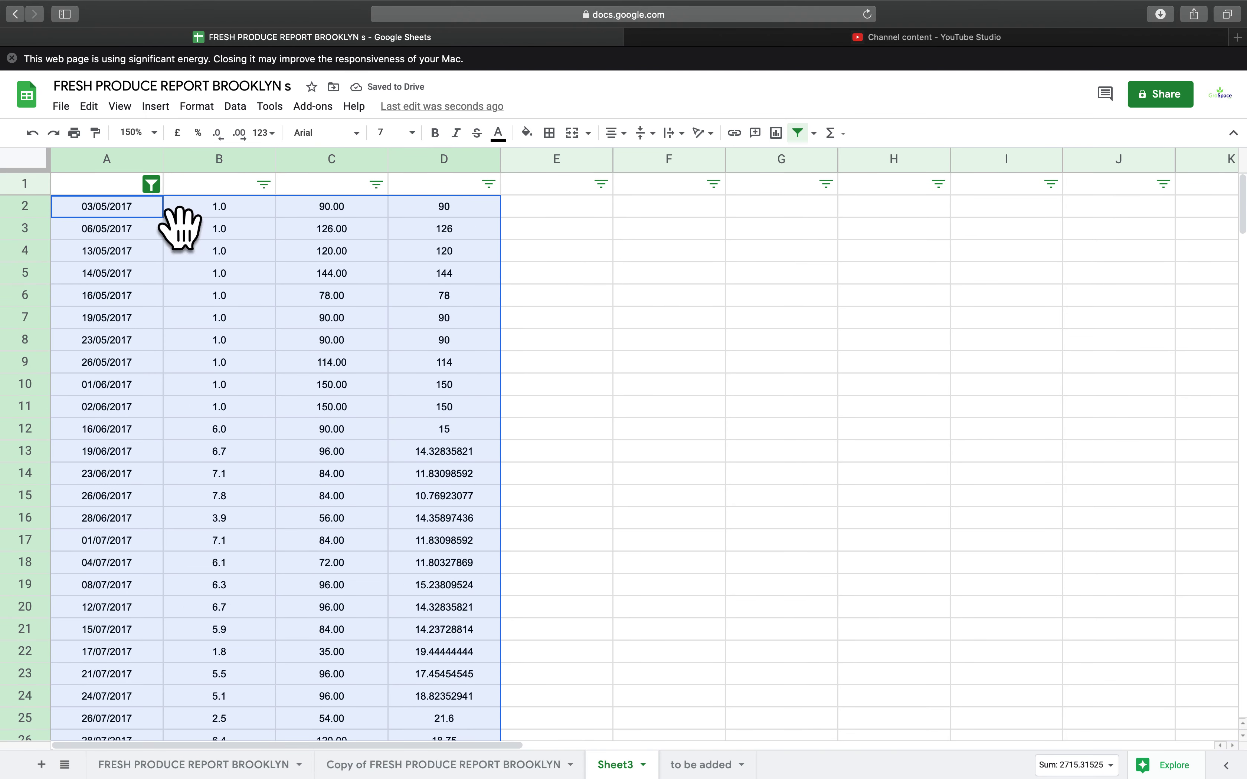
{"action": "left_click", "coordinate": [151, 184]}
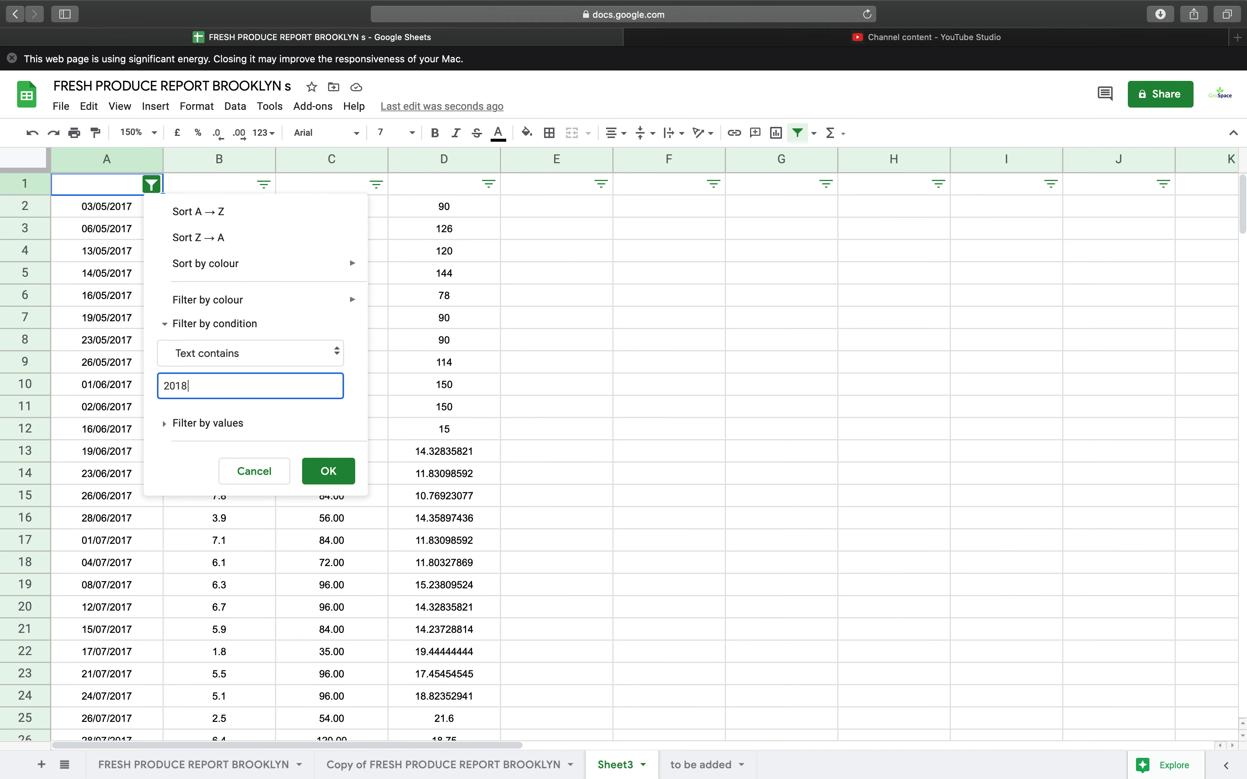
{"action": "left_click", "coordinate": [330, 473]}
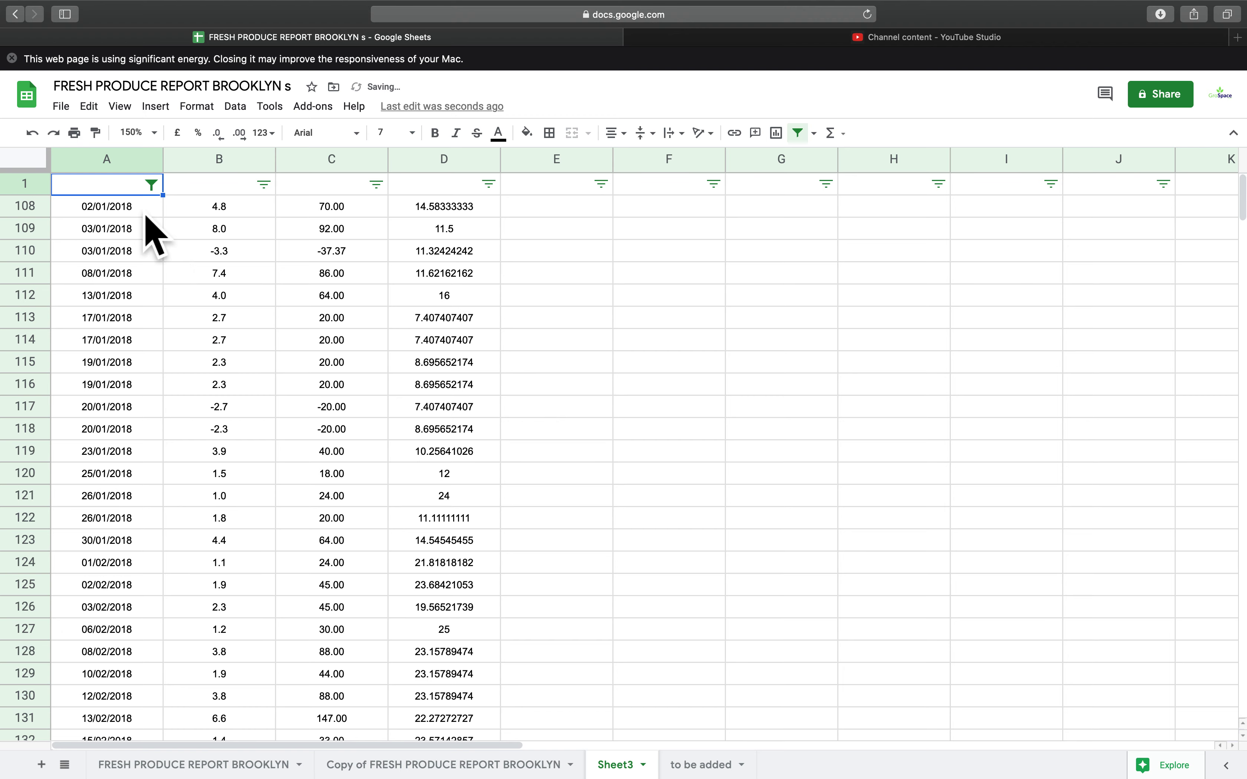
{"action": "key", "text": "ctrl+shift+End"}
{"action": "key", "text": "ctrl+c"}
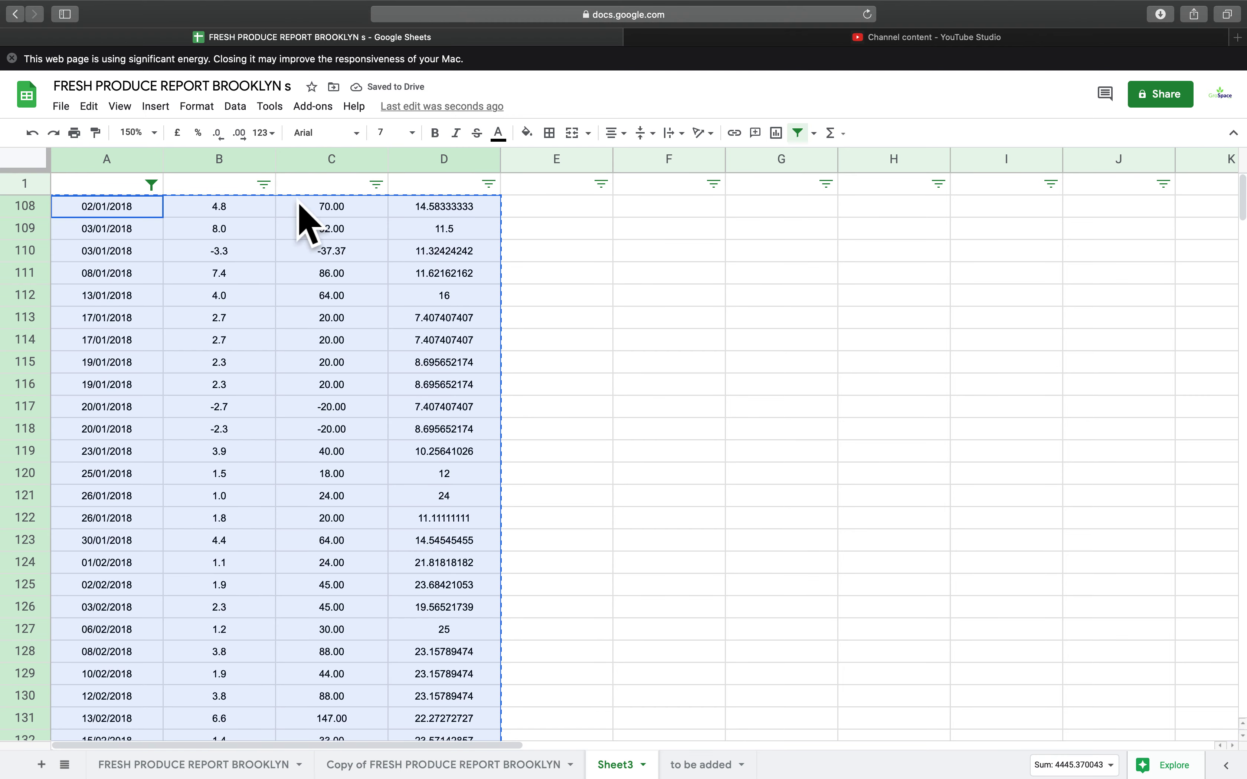
- Paste the copied 2018 cucumber entries into the 2018 section of the report copy sheet, starting at F3317
{"action": "key", "text": "alt+Up"}
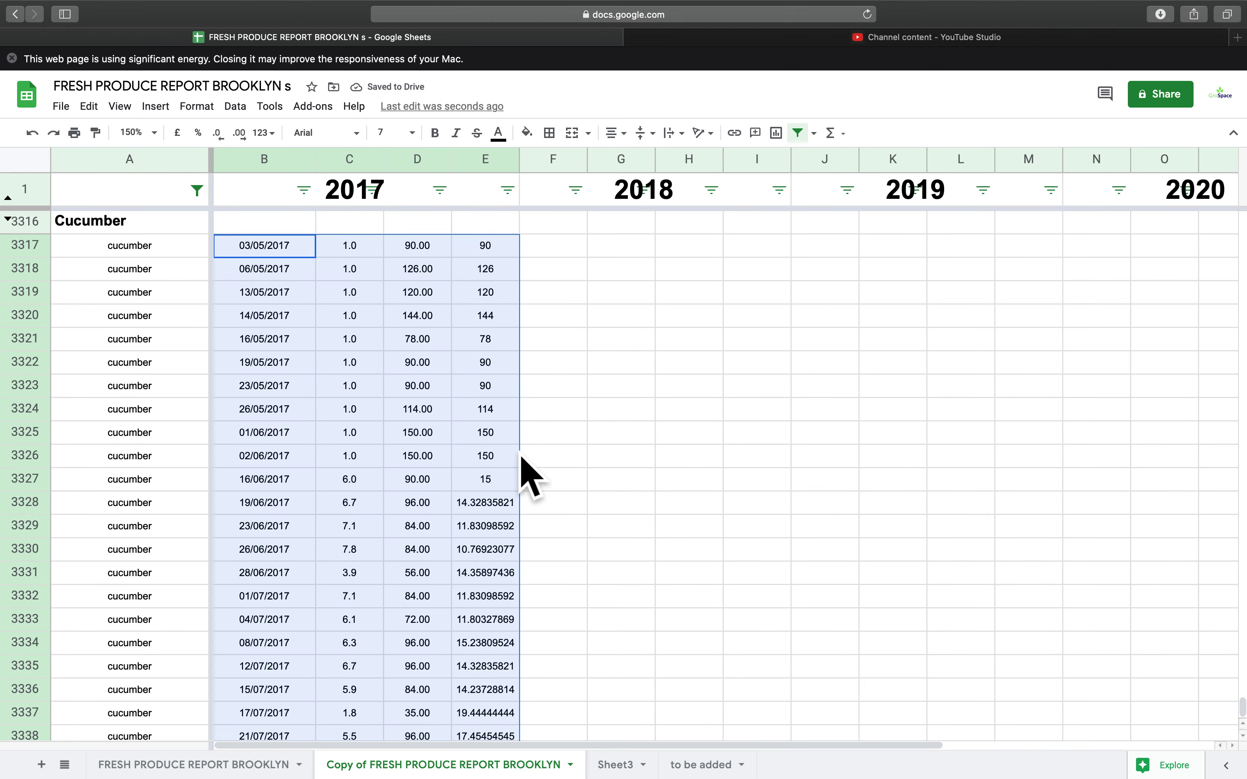
{"action": "left_click", "coordinate": [561, 251]}
{"action": "key", "text": "cmd+v"}
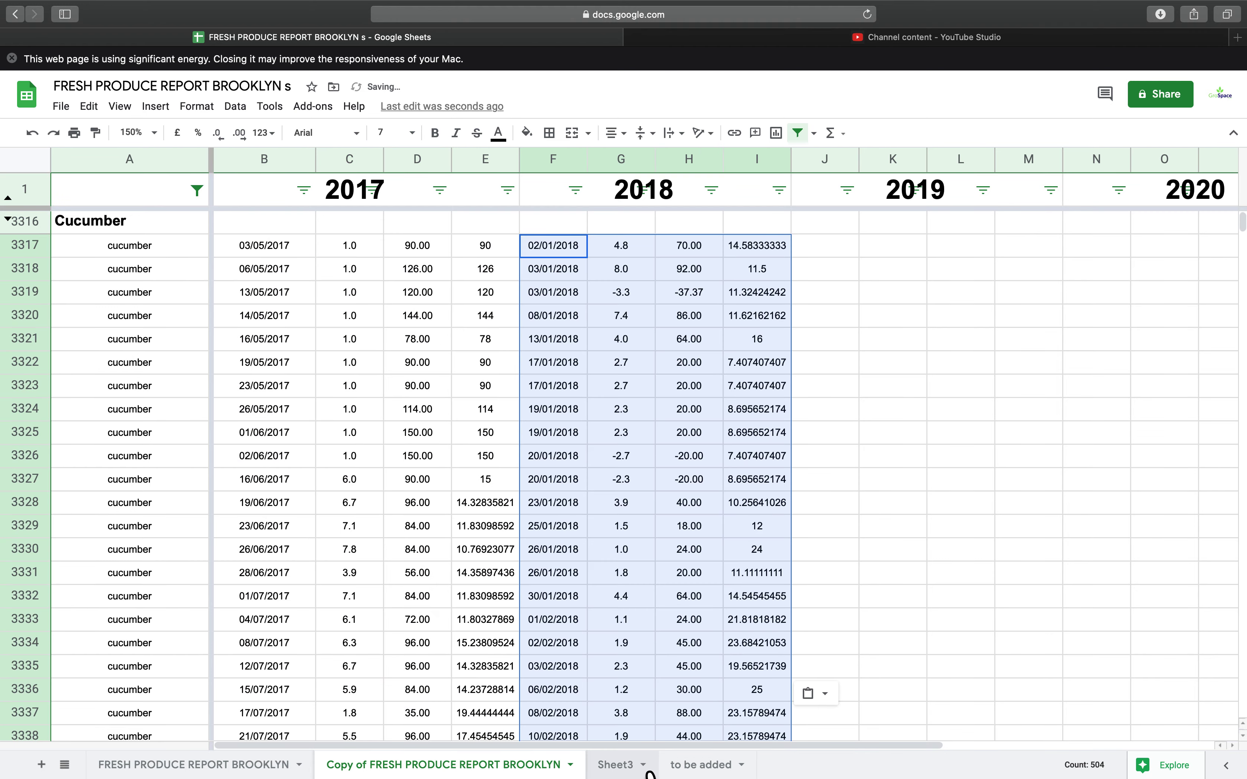
- Filter the date column on Sheet3 by text containing "2019" and copy all the matching cucumber entries
{"action": "key", "text": "alt+Down"}
{"action": "left_click", "coordinate": [151, 184]}
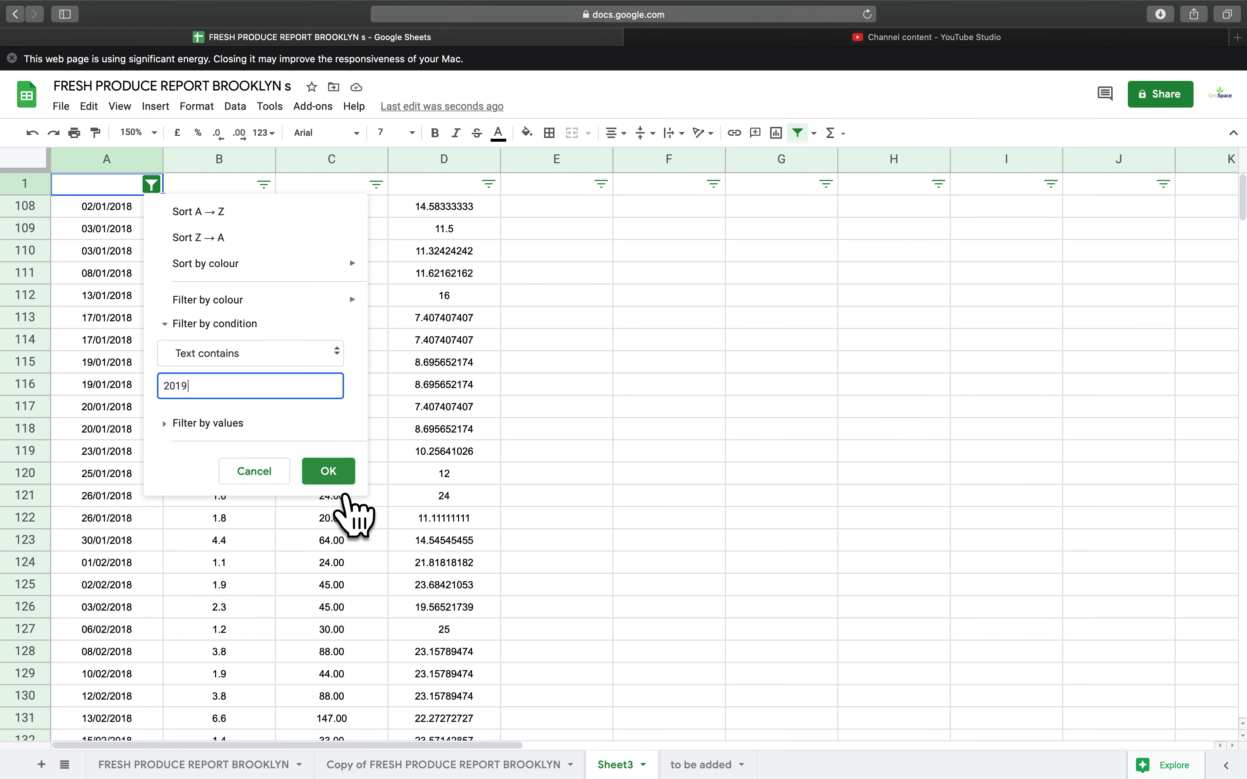
{"action": "left_click", "coordinate": [328, 471]}
{"action": "left_click", "coordinate": [152, 216]}
{"action": "key", "text": "super+shift+Down"}
{"action": "key", "text": "super+shift+Right"}
{"action": "key", "text": "super+c"}
- Paste the copied 2019 cucumber entries into the 2019 section of the report copy sheet, starting at J3317
{"action": "key", "text": "alt+Up"}
{"action": "left_click", "coordinate": [847, 250]}
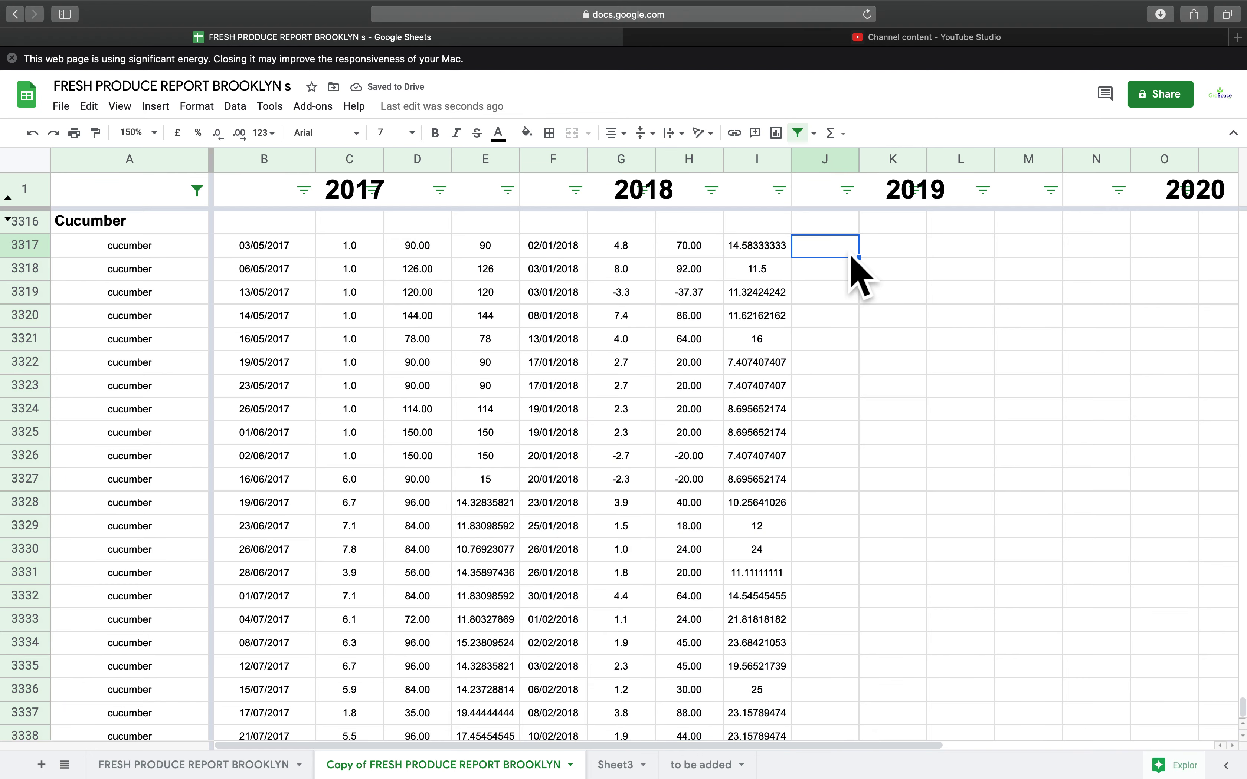
{"action": "key", "text": "super+v"}
- Filter the date column on Sheet3 by text containing "2020" and copy all the matching cucumber entries
{"action": "key", "text": "alt+Down"}
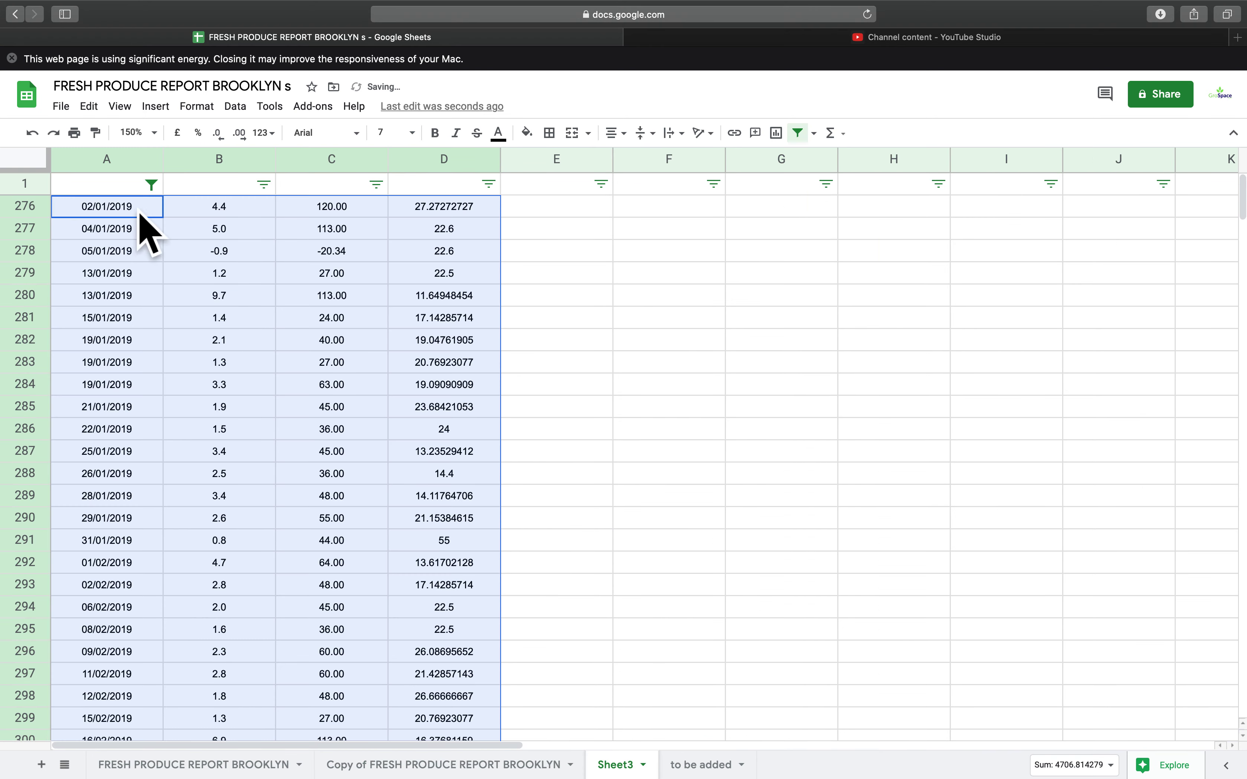
{"action": "left_click", "coordinate": [151, 184]}
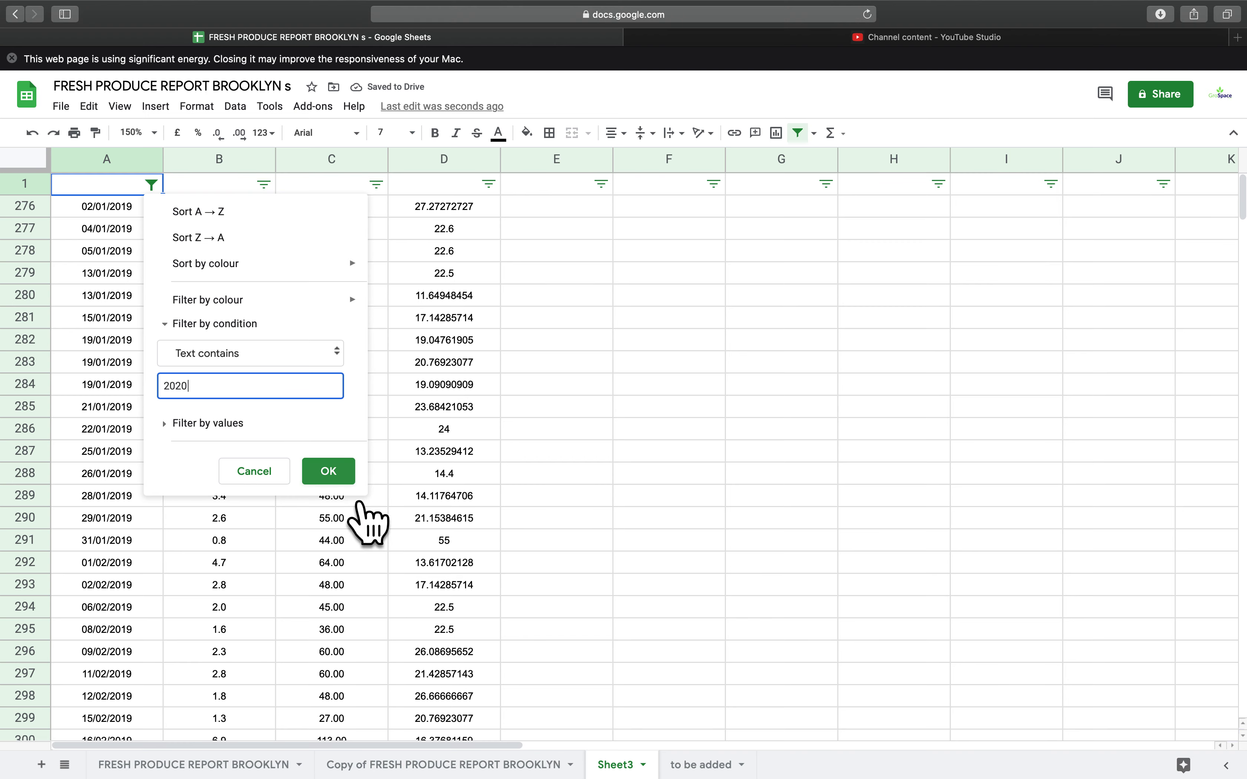
{"action": "left_click", "coordinate": [328, 470]}
{"action": "left_click", "coordinate": [131, 234]}
{"action": "key", "text": "shift+super+Down"}
{"action": "key", "text": "shift+super+Right"}
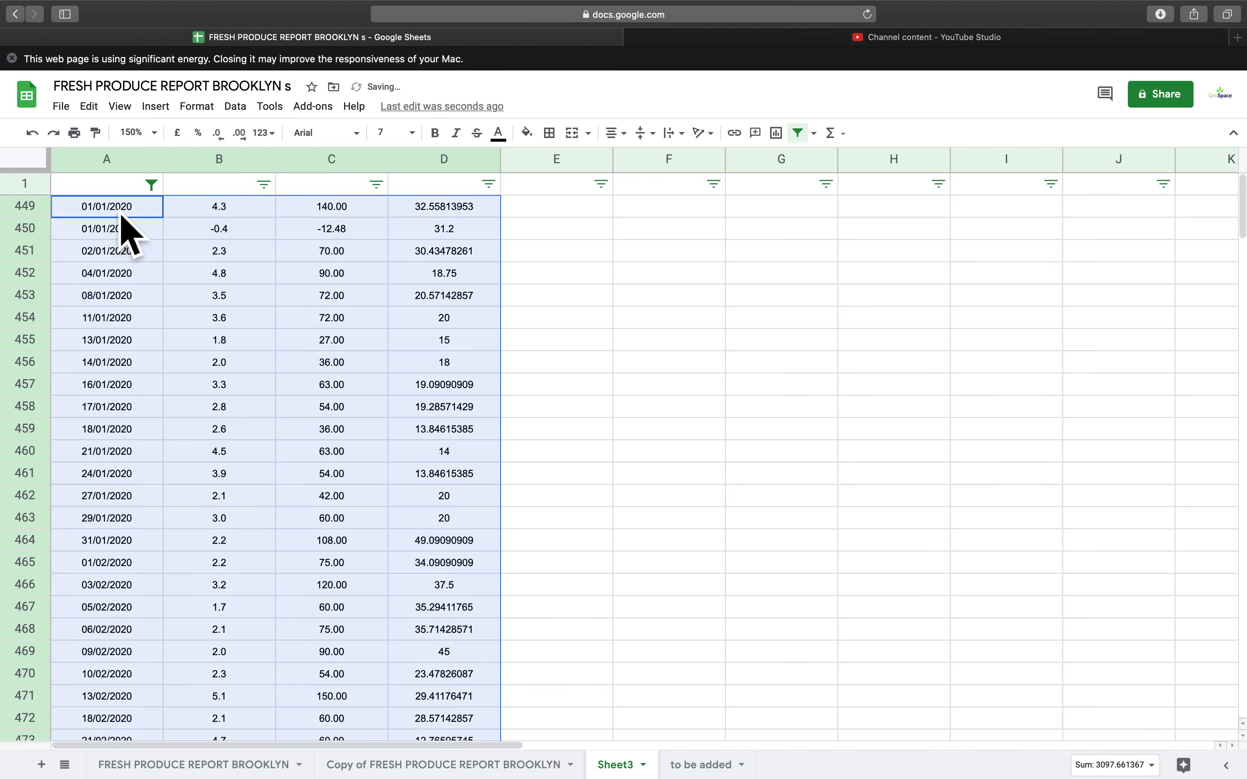
- Paste the copied 2020 cucumber entries into the 2020 section of the report copy sheet, starting at N3317
{"action": "left_click", "coordinate": [467, 766]}
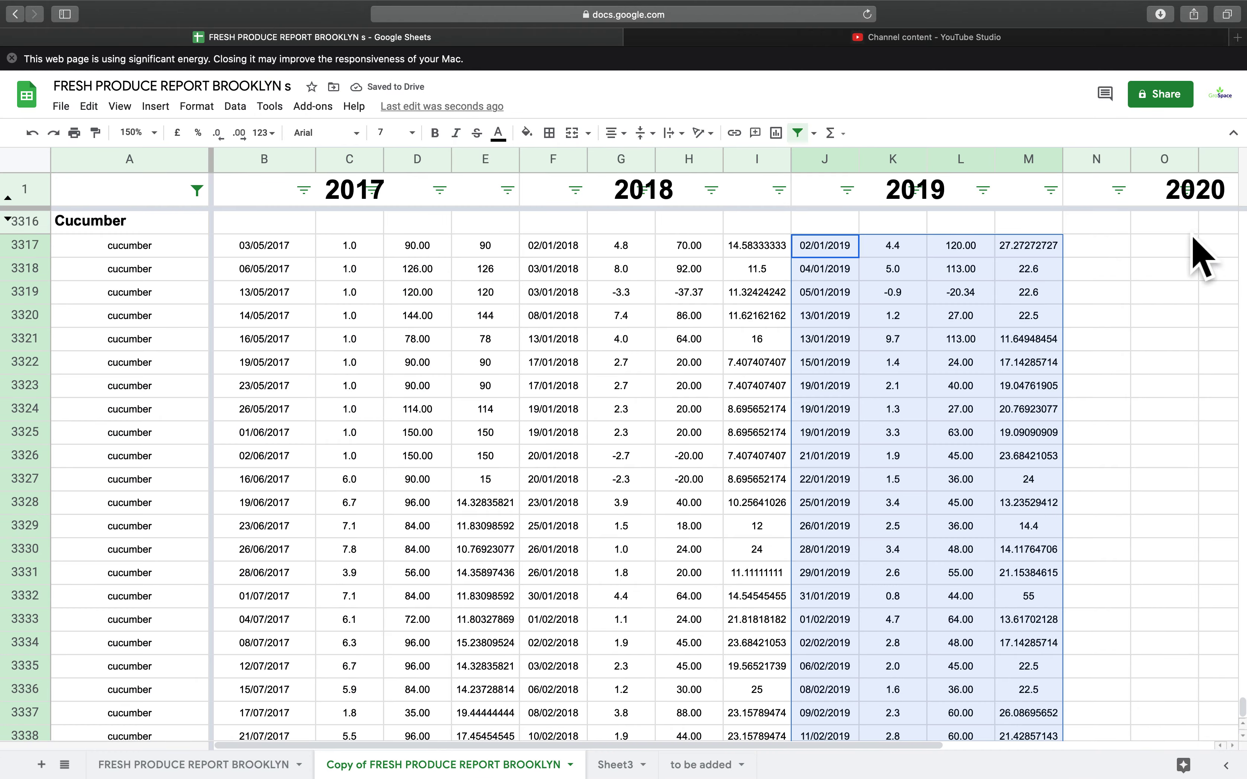
{"action": "left_click", "coordinate": [1101, 247]}
{"action": "key", "text": "super+v"}
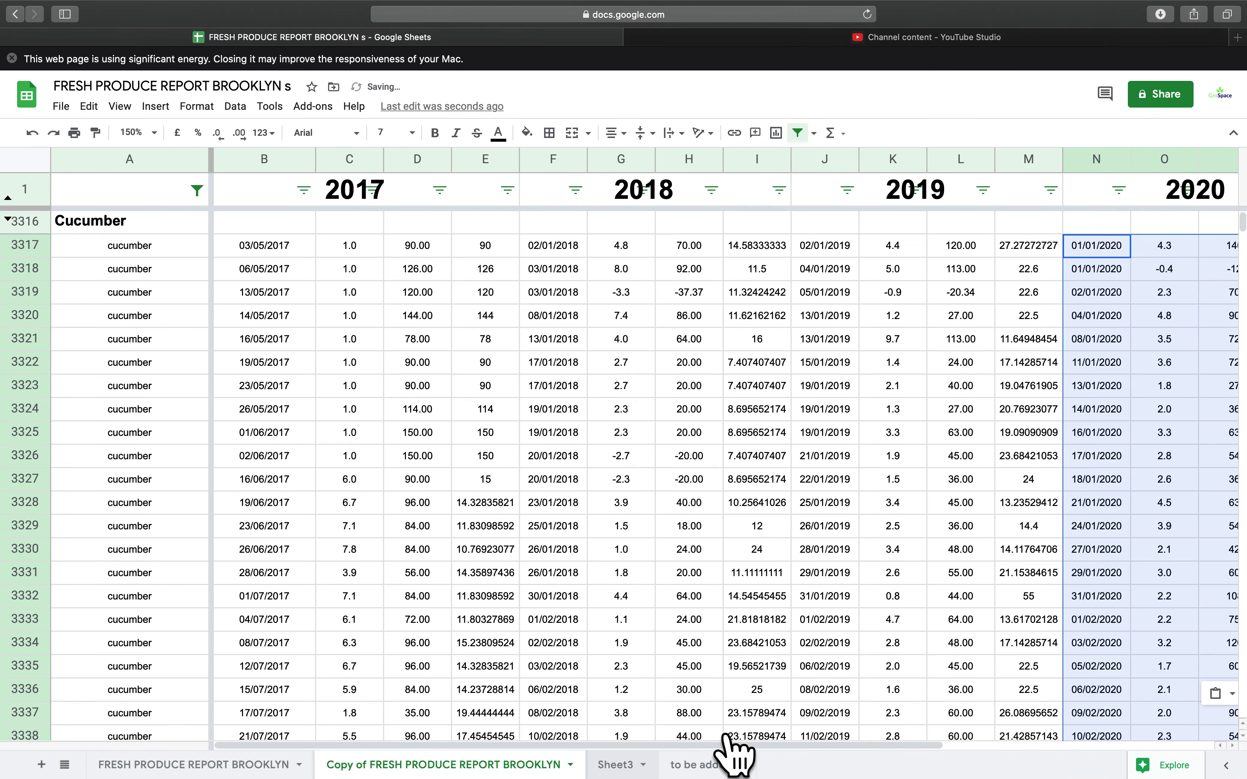
- Filter the date column on Sheet3 by text containing "2021" and copy all the matching cucumber entries
{"action": "left_click", "coordinate": [615, 765]}
{"action": "left_click", "coordinate": [154, 187]}
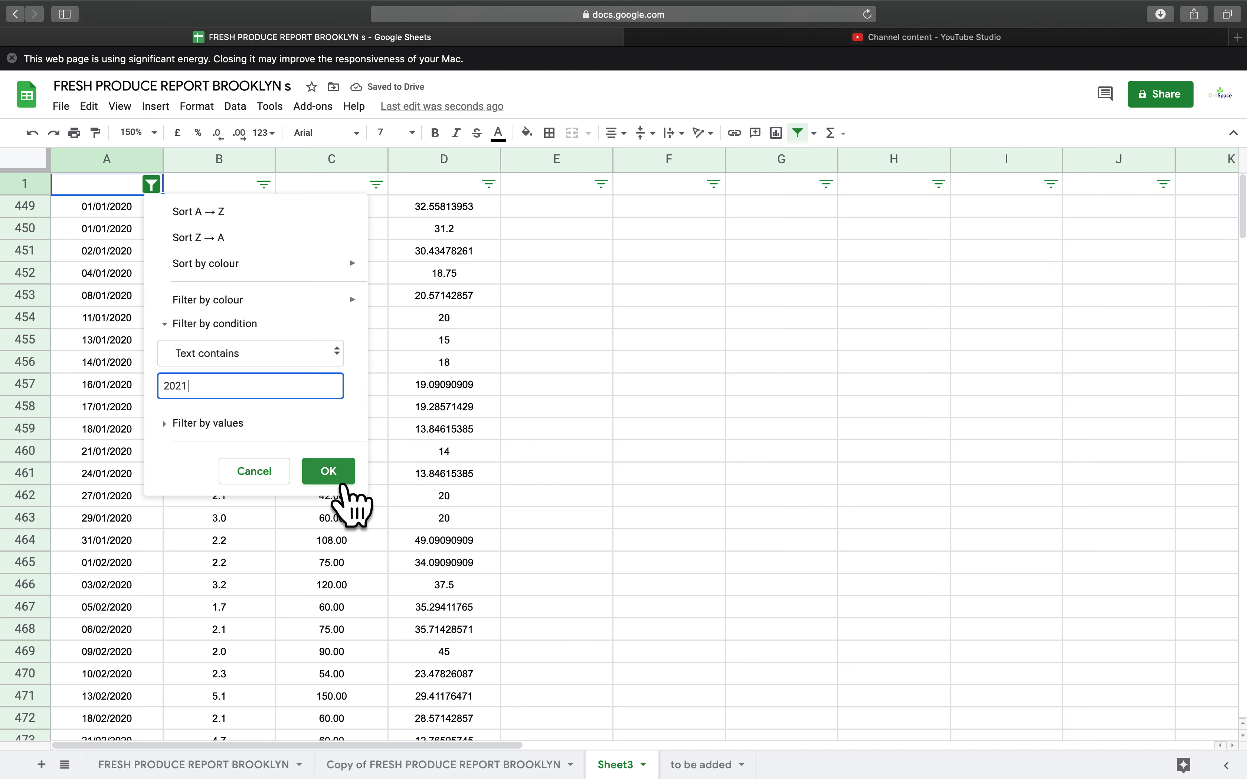
{"action": "left_click", "coordinate": [330, 472]}
{"action": "left_click", "coordinate": [114, 215]}
{"action": "key", "text": "super+shift+Down"}
{"action": "key", "text": "super+shift+Right"}
{"action": "key", "text": "super+c"}
- Paste the copied 2021 cucumber entries into the 2021 section of the report copy sheet, starting at R3317
{"action": "key", "text": "alt+Up"}
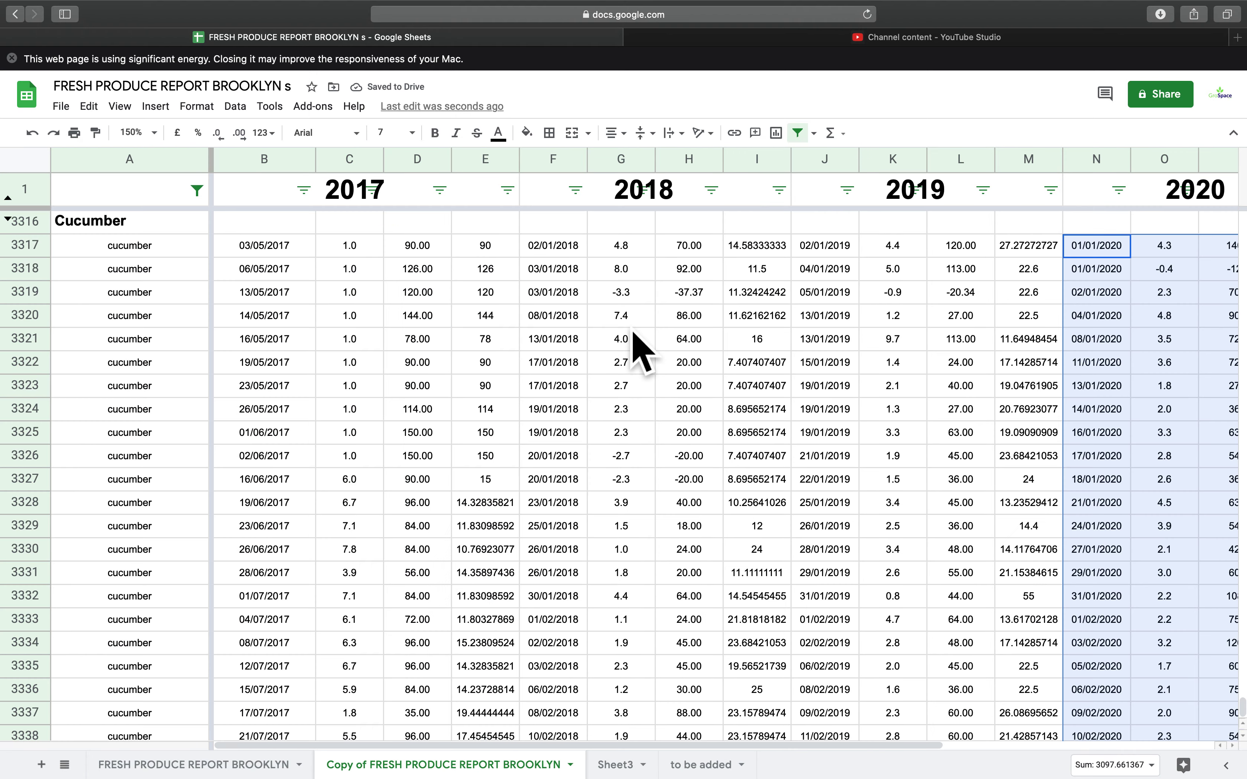
{"action": "scroll", "coordinate": [1023, 330], "scroll_direction": "right", "scroll_amount": 6}
{"action": "left_click", "coordinate": [959, 249]}
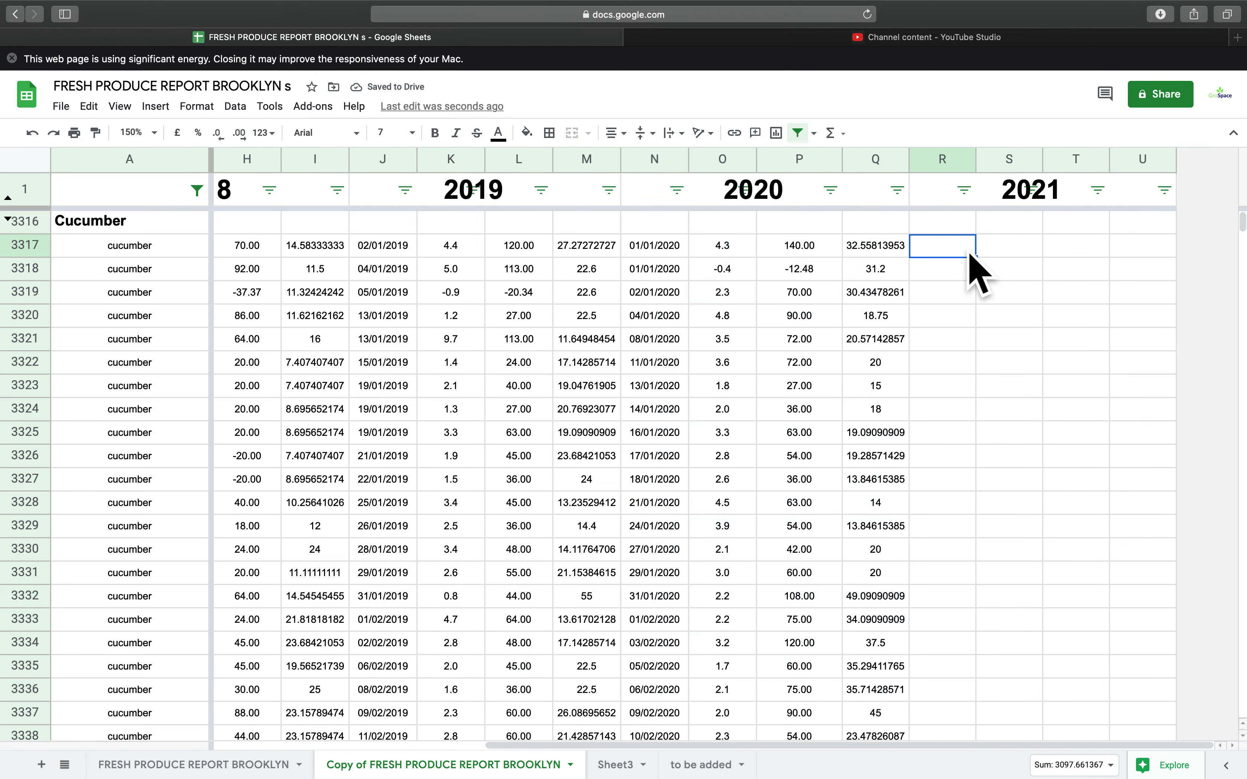
{"action": "key", "text": "super+v"}
{"action": "scroll", "coordinate": [412, 443], "scroll_direction": "down", "scroll_amount": 2}
{"action": "scroll", "coordinate": [413, 443], "scroll_direction": "down", "scroll_amount": 15}
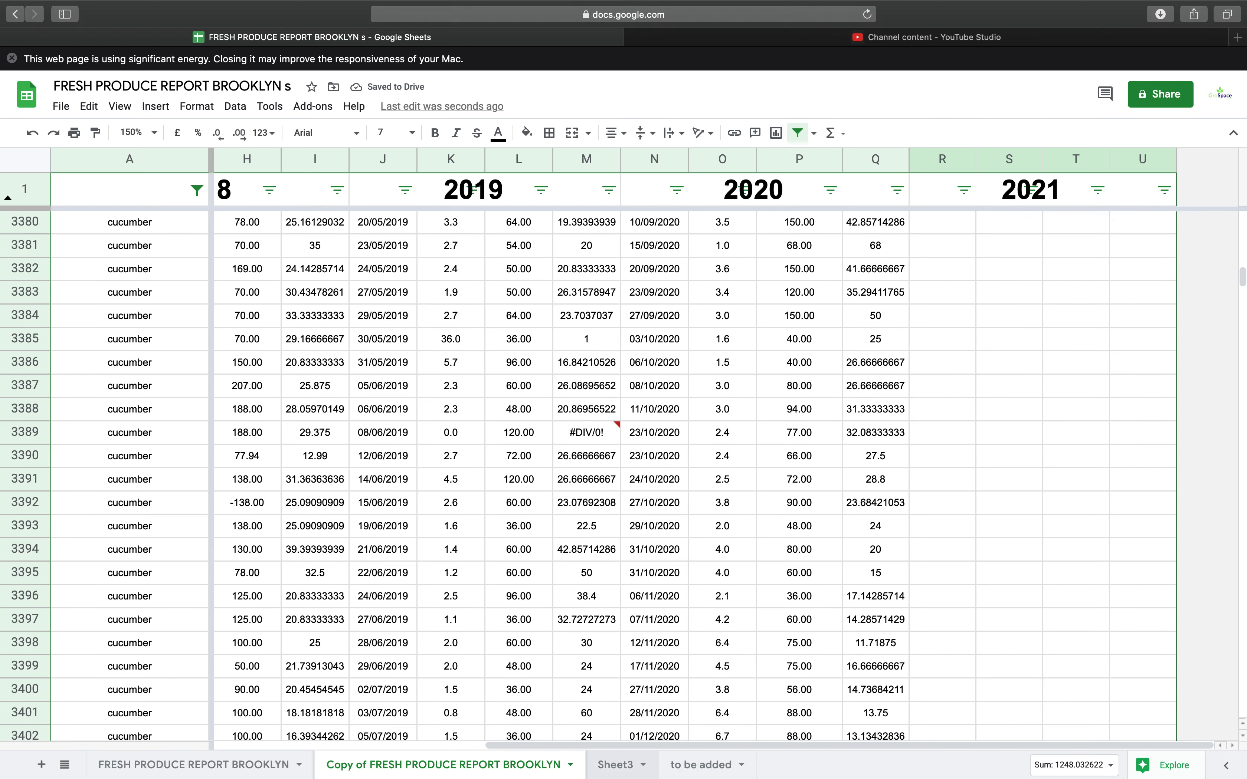
- On Sheet3, remove the "2021" text condition from the date column's filter and delete all the cucumber entries
{"action": "key", "text": "alt+Down"}
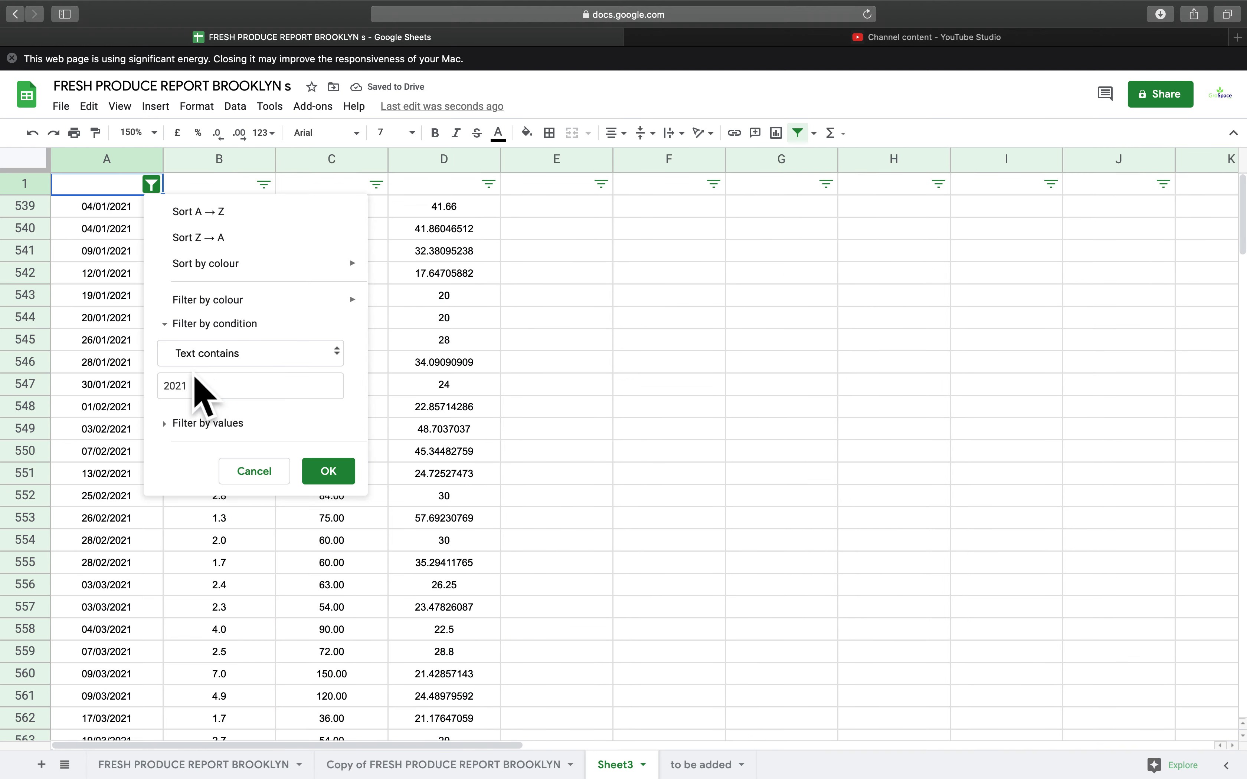
{"action": "double_click", "coordinate": [214, 387]}
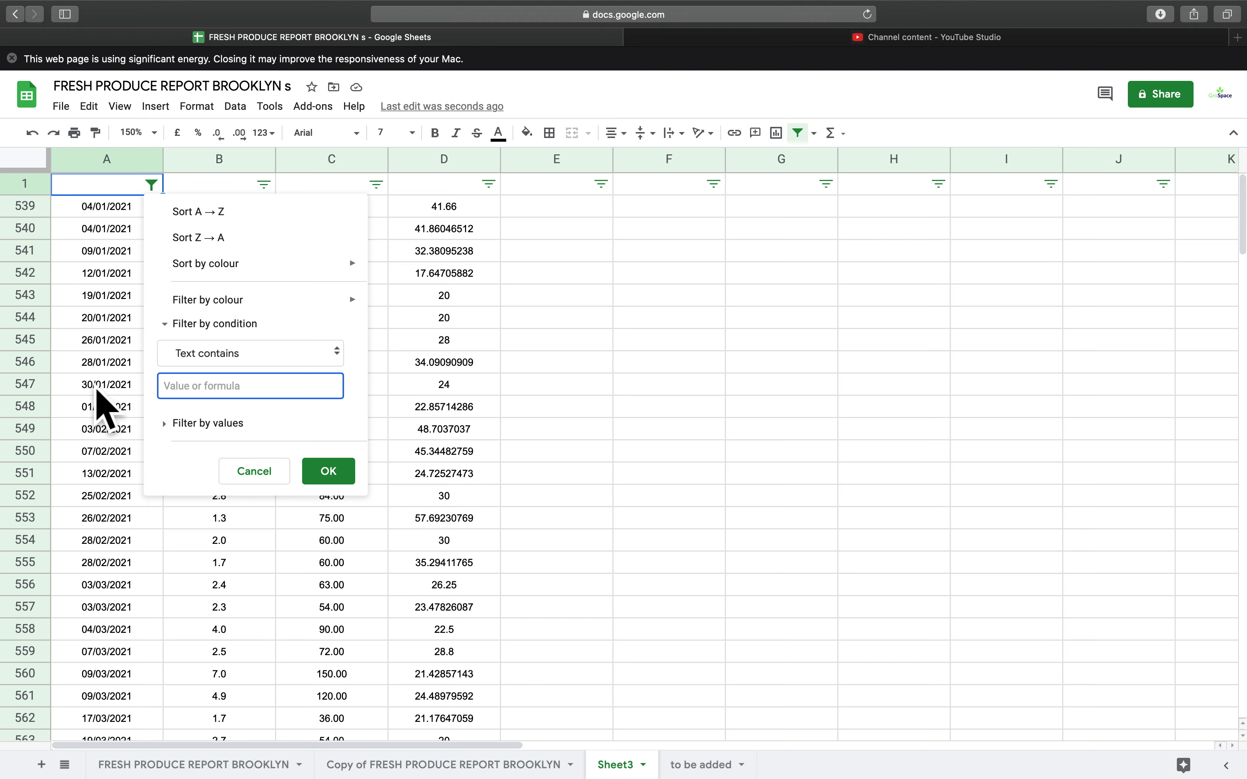
{"action": "key", "text": "Return"}
{"action": "key", "text": "super+a"}
{"action": "key", "text": "Delete"}
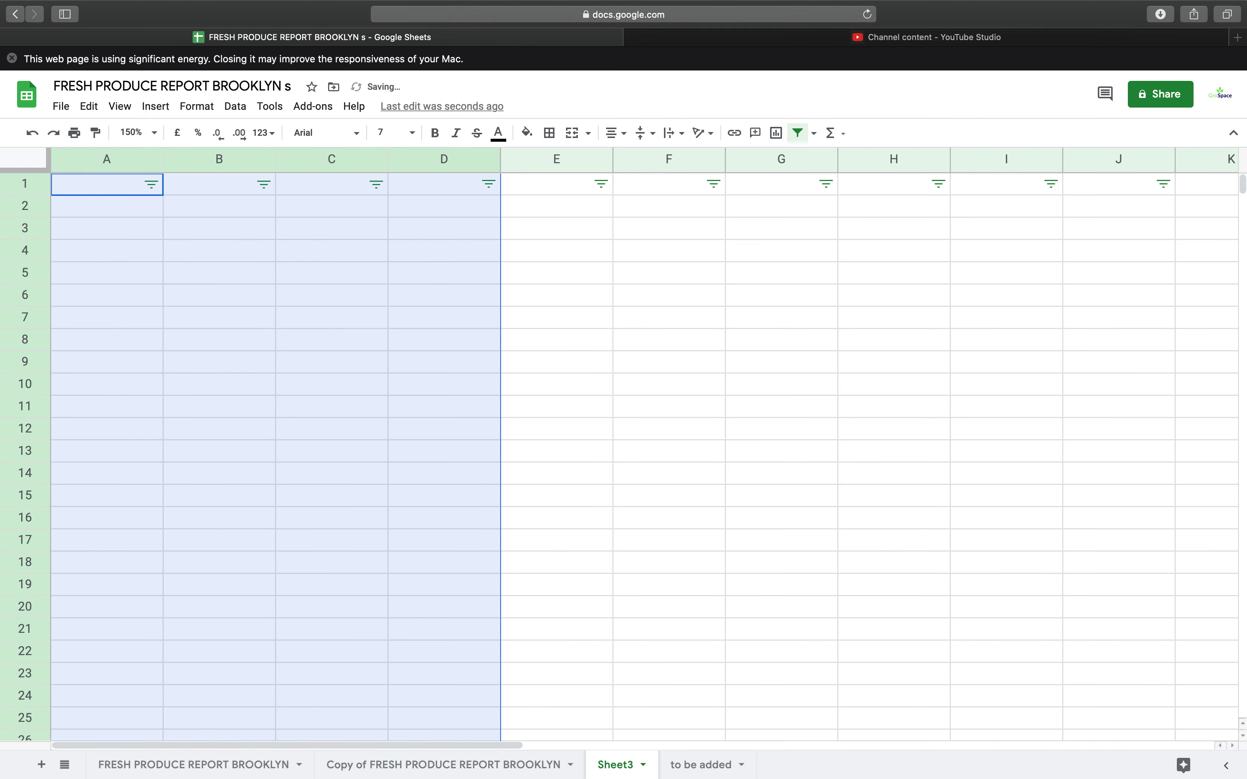
- On the report copy sheet, clear the contents of rows 3490 and 3491, just below the last cucumber entry
{"action": "left_click", "coordinate": [433, 768]}
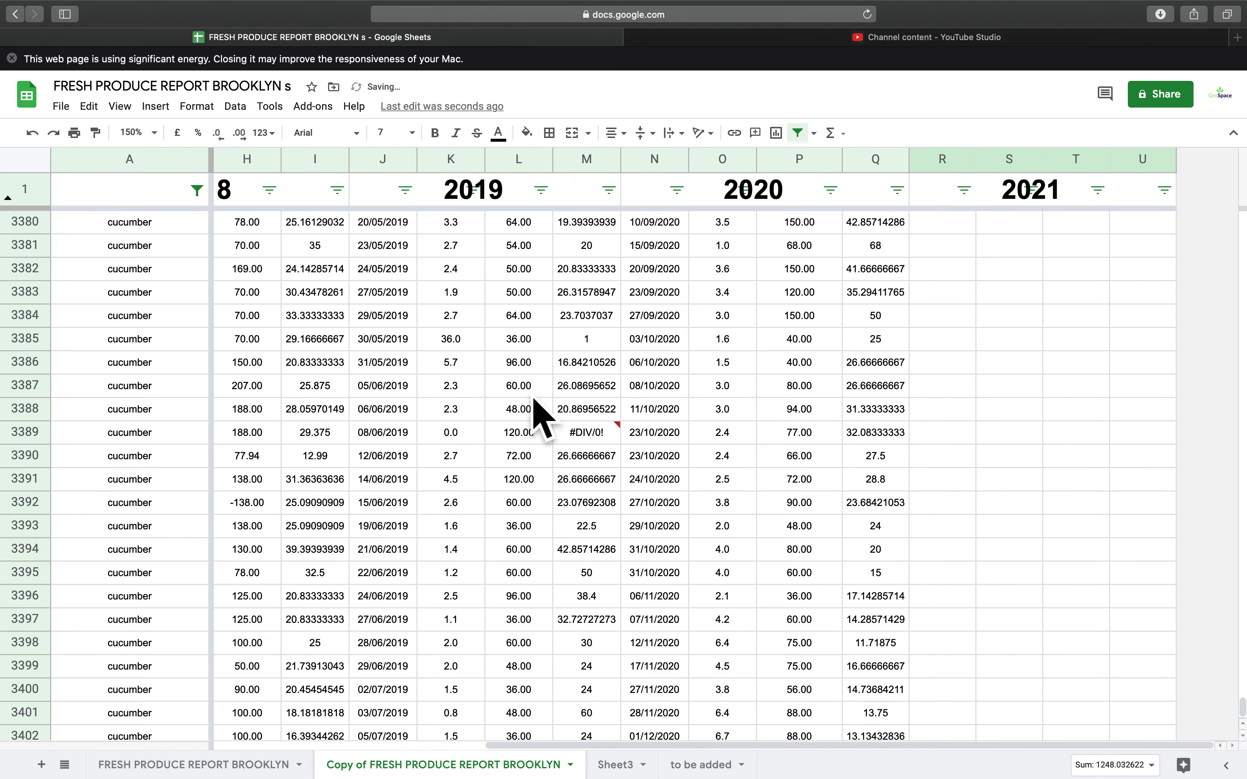
{"action": "scroll", "coordinate": [482, 382], "scroll_direction": "left", "scroll_amount": 10}
{"action": "scroll", "coordinate": [482, 381], "scroll_direction": "down", "scroll_amount": 10}
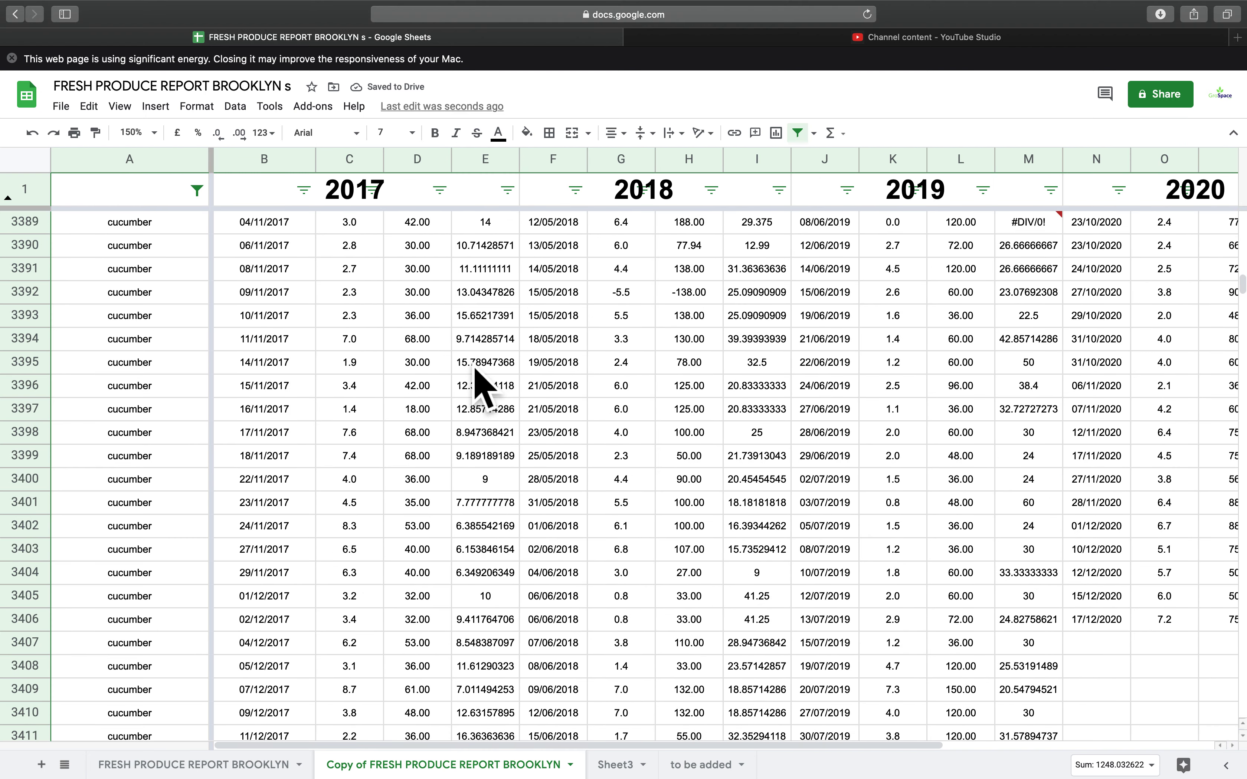
{"action": "scroll", "coordinate": [729, 529], "scroll_direction": "down", "scroll_amount": 10}
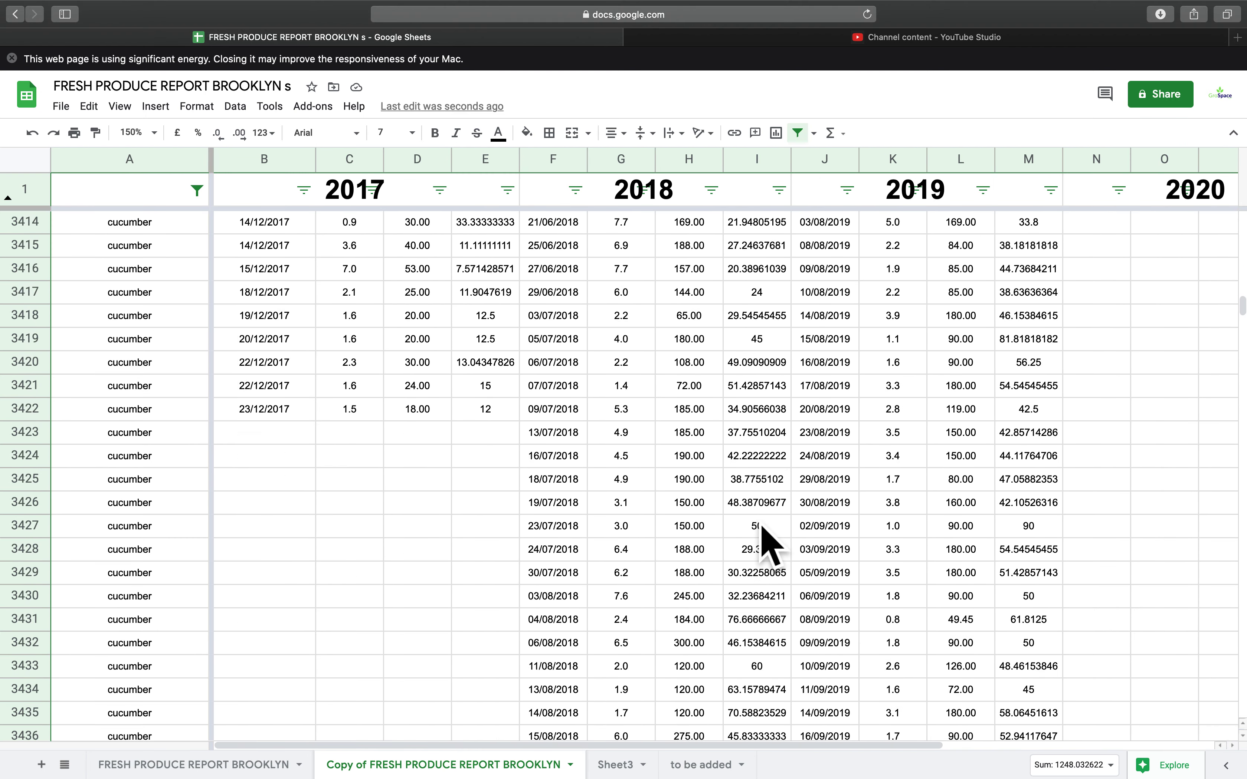
{"action": "scroll", "coordinate": [924, 433], "scroll_direction": "down", "scroll_amount": 12}
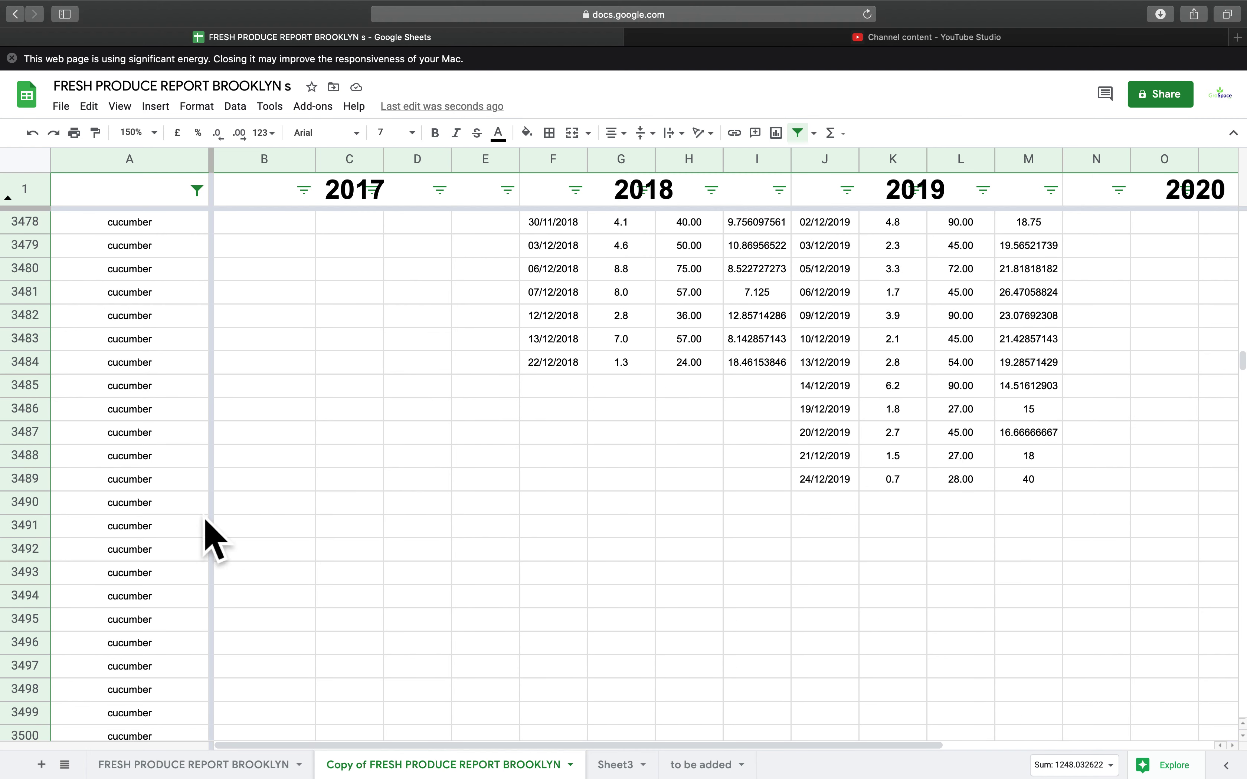
{"action": "left_click_drag", "start_coordinate": [43, 506], "coordinate": [114, 526]}
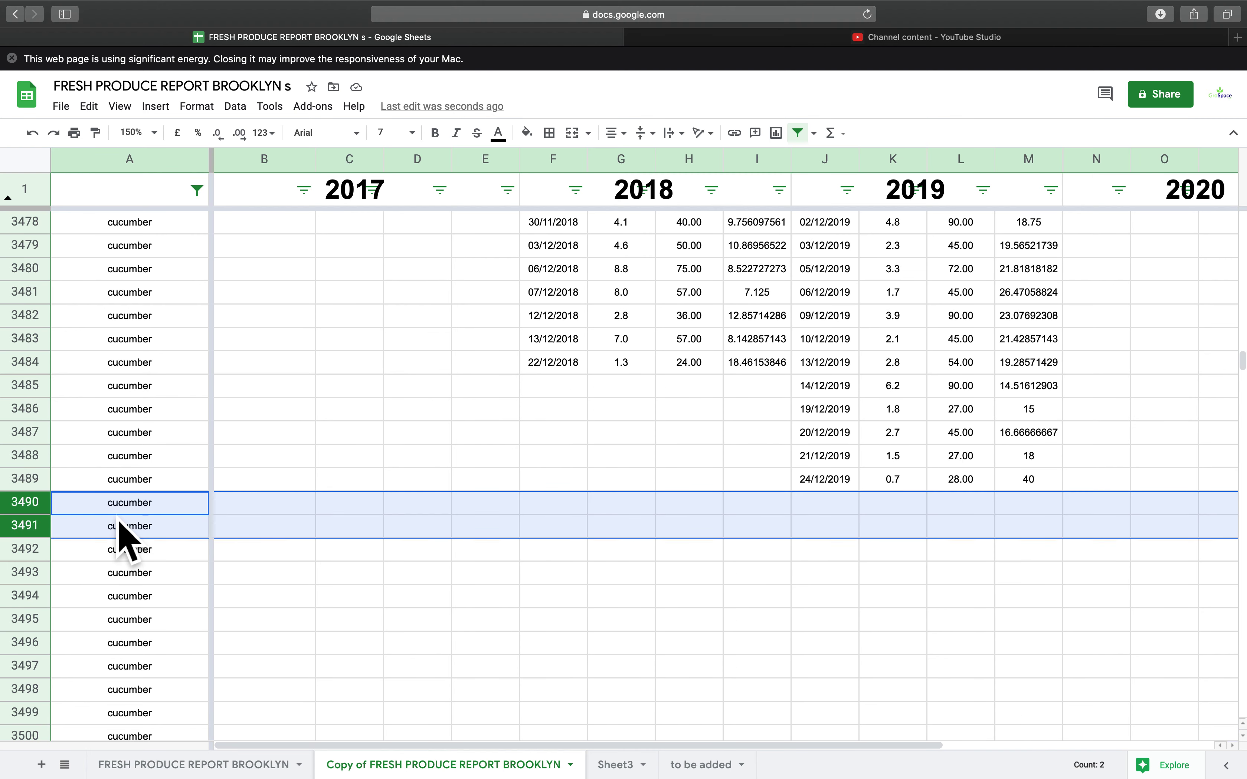
- Delete the surplus cucumber rows 3492 to 3900
{"action": "left_click", "coordinate": [34, 551]}
{"action": "scroll", "coordinate": [101, 563], "scroll_direction": "down", "scroll_amount": 6}
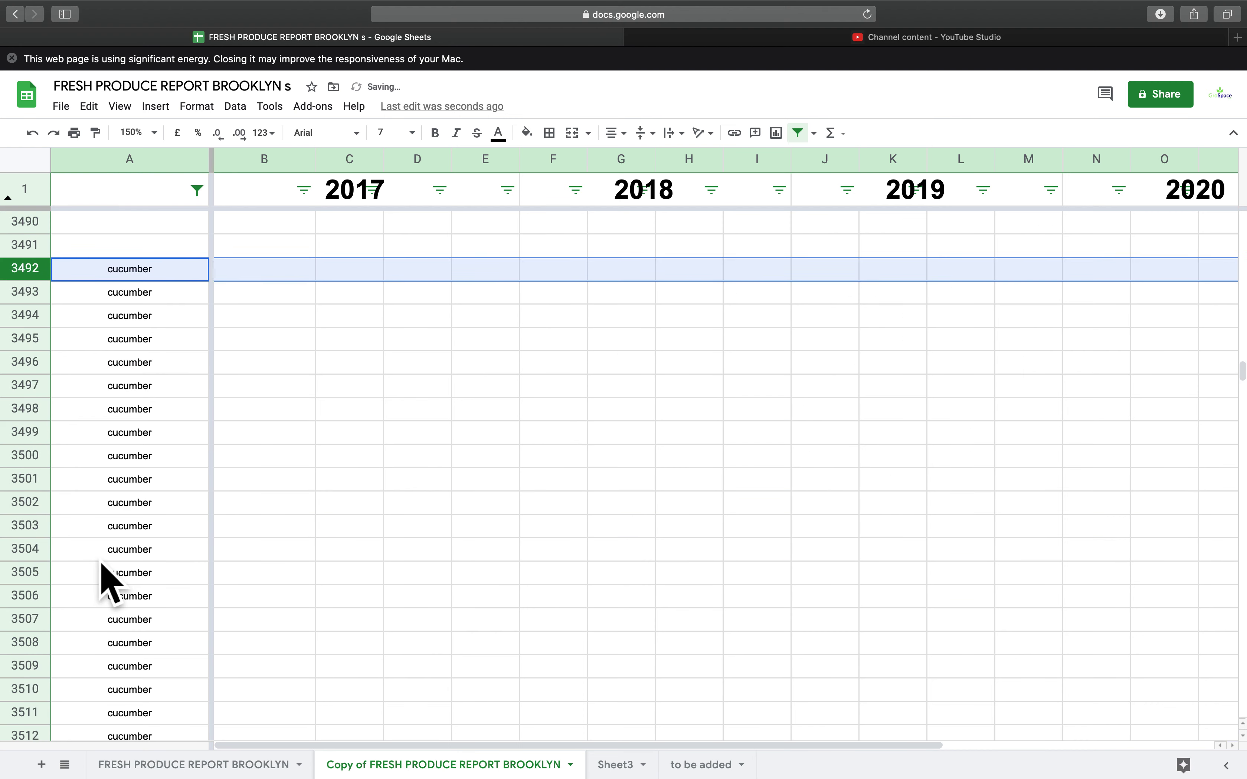
{"action": "scroll", "coordinate": [102, 565], "scroll_direction": "down", "scroll_amount": 20}
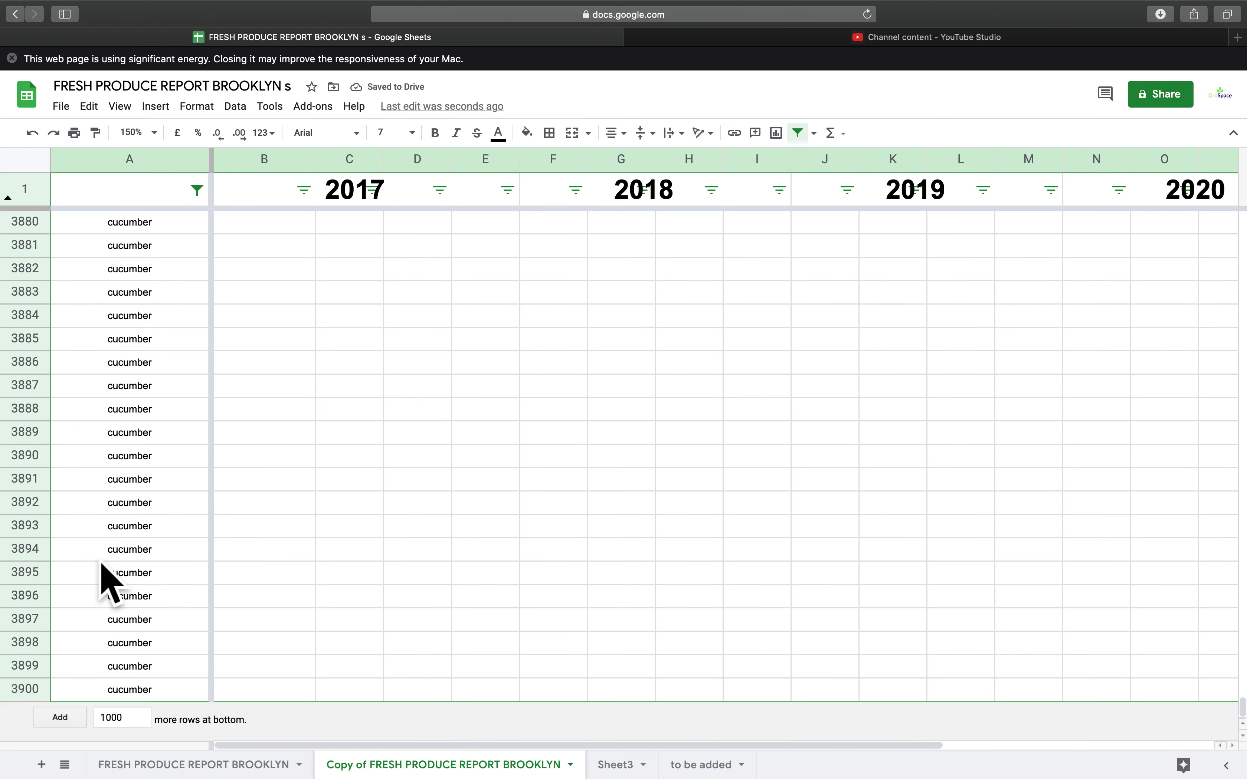
{"action": "left_click", "coordinate": [26, 690], "text": "shift"}
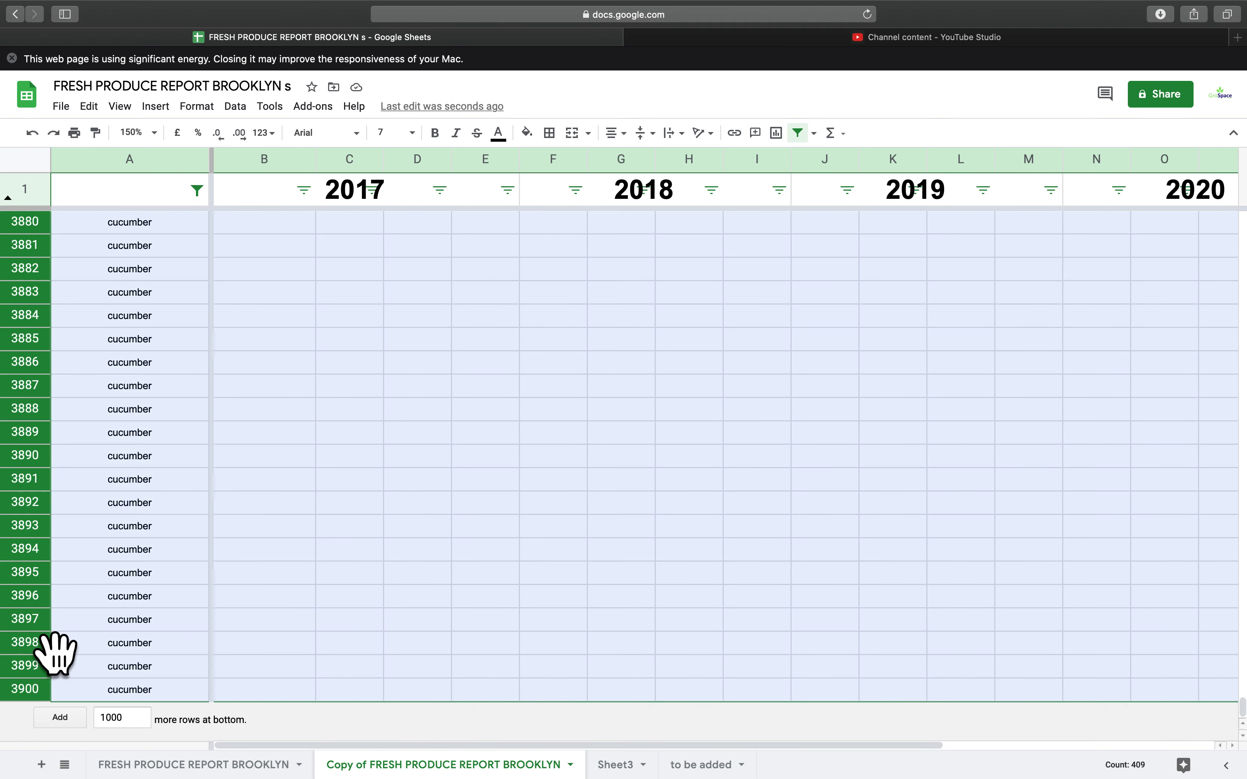
{"action": "right_click", "coordinate": [26, 640]}
{"action": "left_click", "coordinate": [147, 385]}
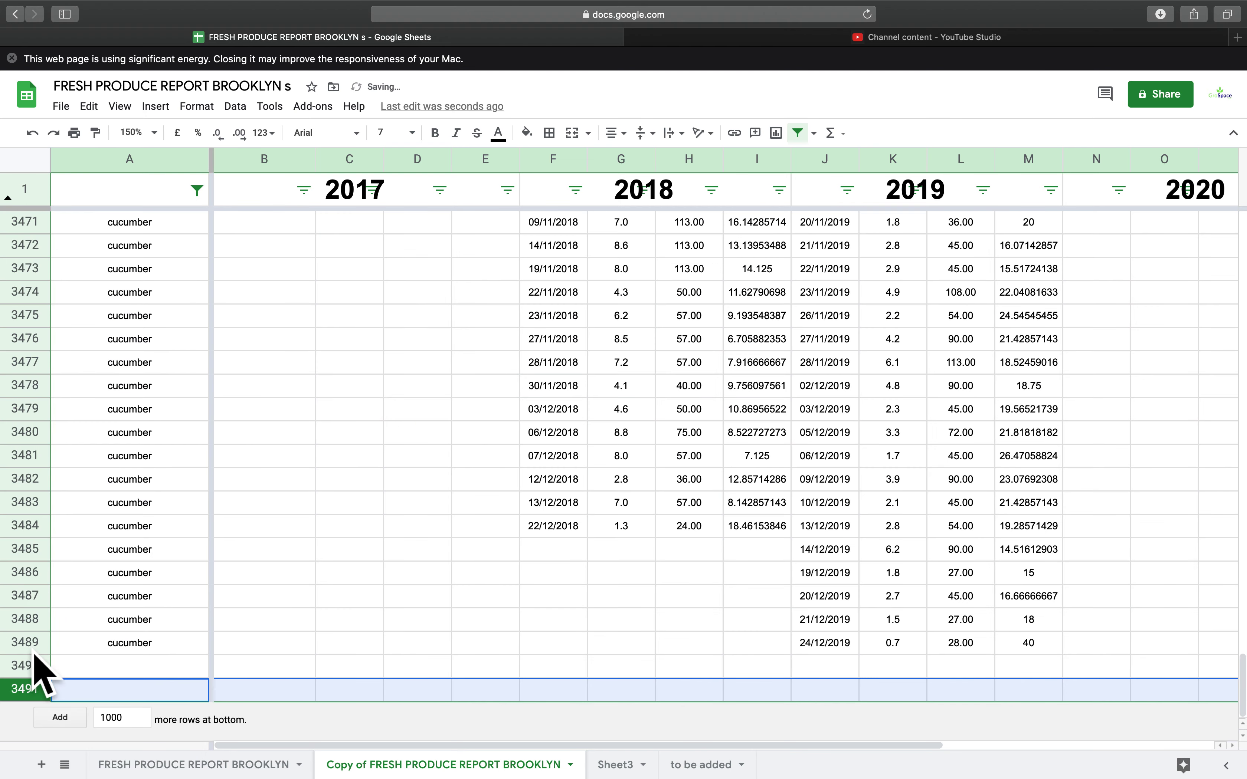
- Hide the finished cucumber rows 3317 to 3489 below the Cucumber heading
{"action": "left_click", "coordinate": [36, 668]}
{"action": "scroll", "coordinate": [77, 593], "scroll_direction": "up", "scroll_amount": 15}
{"action": "scroll", "coordinate": [77, 330], "scroll_direction": "up", "scroll_amount": 10}
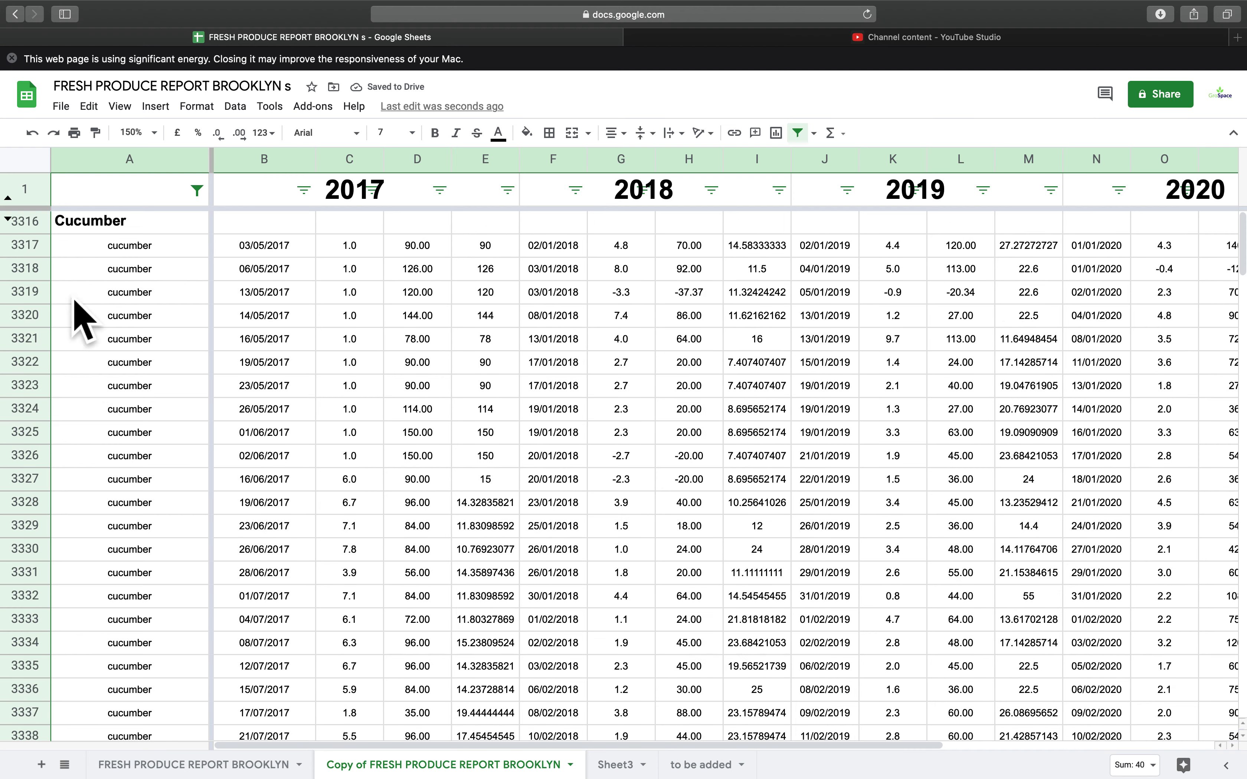
{"action": "left_click", "coordinate": [51, 245], "text": "shift"}
{"action": "right_click", "coordinate": [52, 248]}
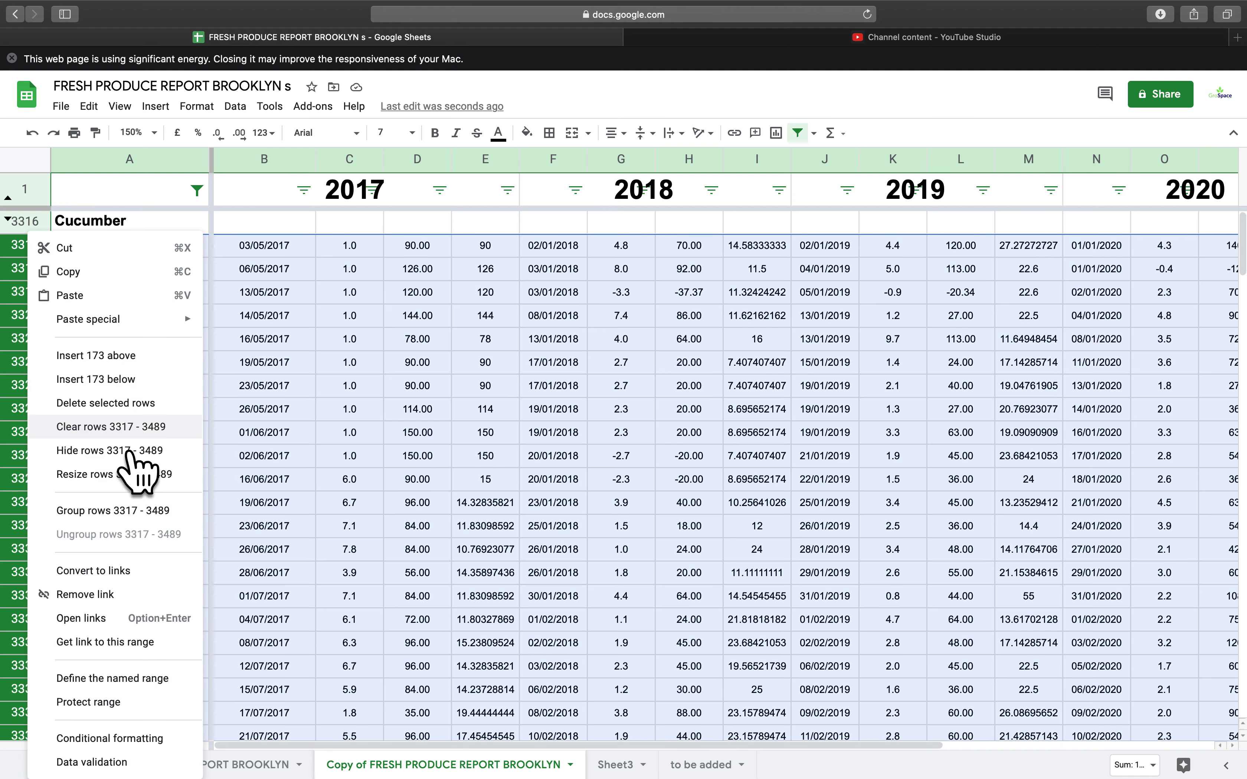
{"action": "left_click", "coordinate": [125, 451]}
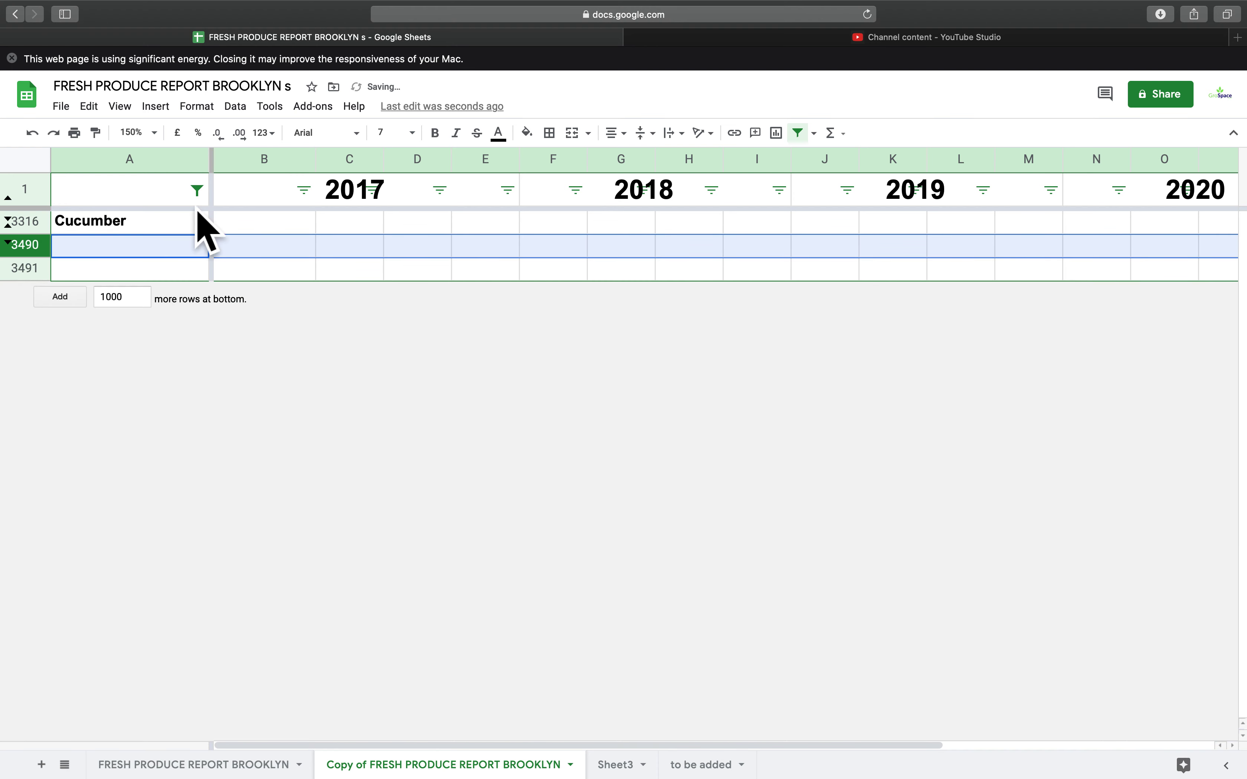
- Open the value filter of item column A and select all its values
{"action": "left_click", "coordinate": [238, 376]}
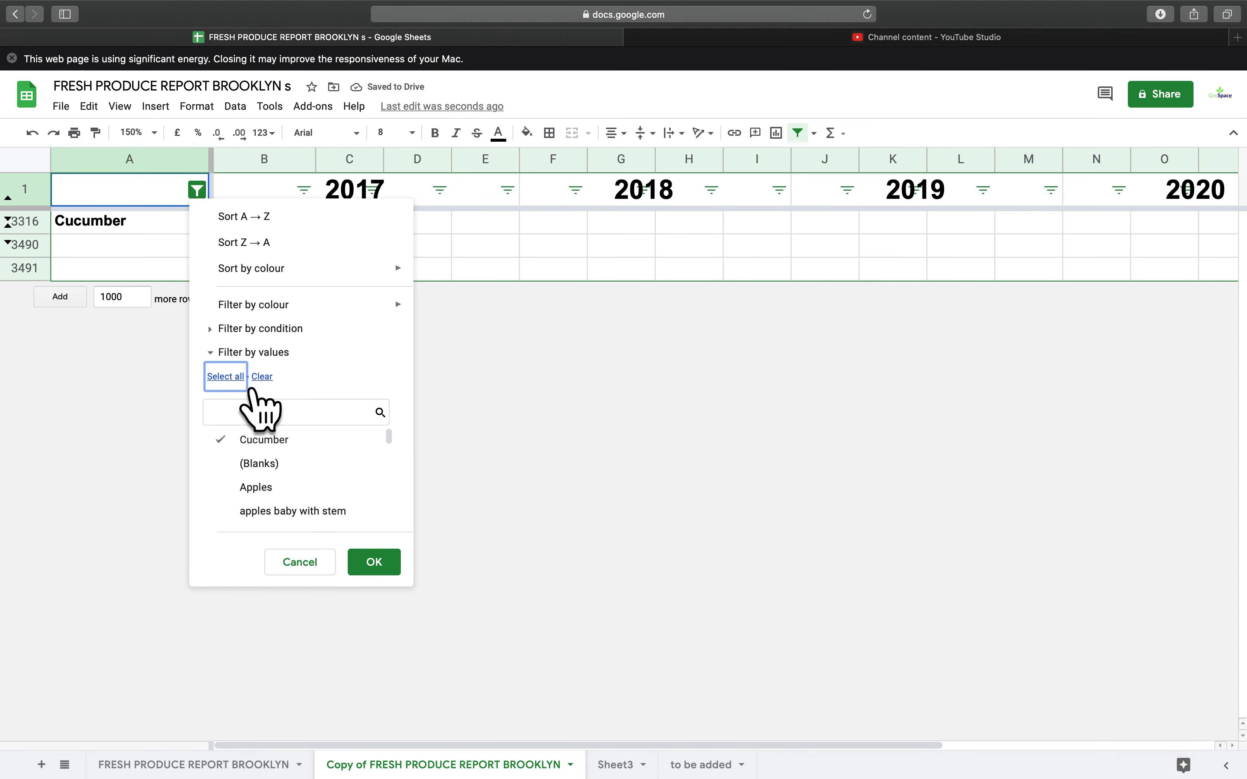